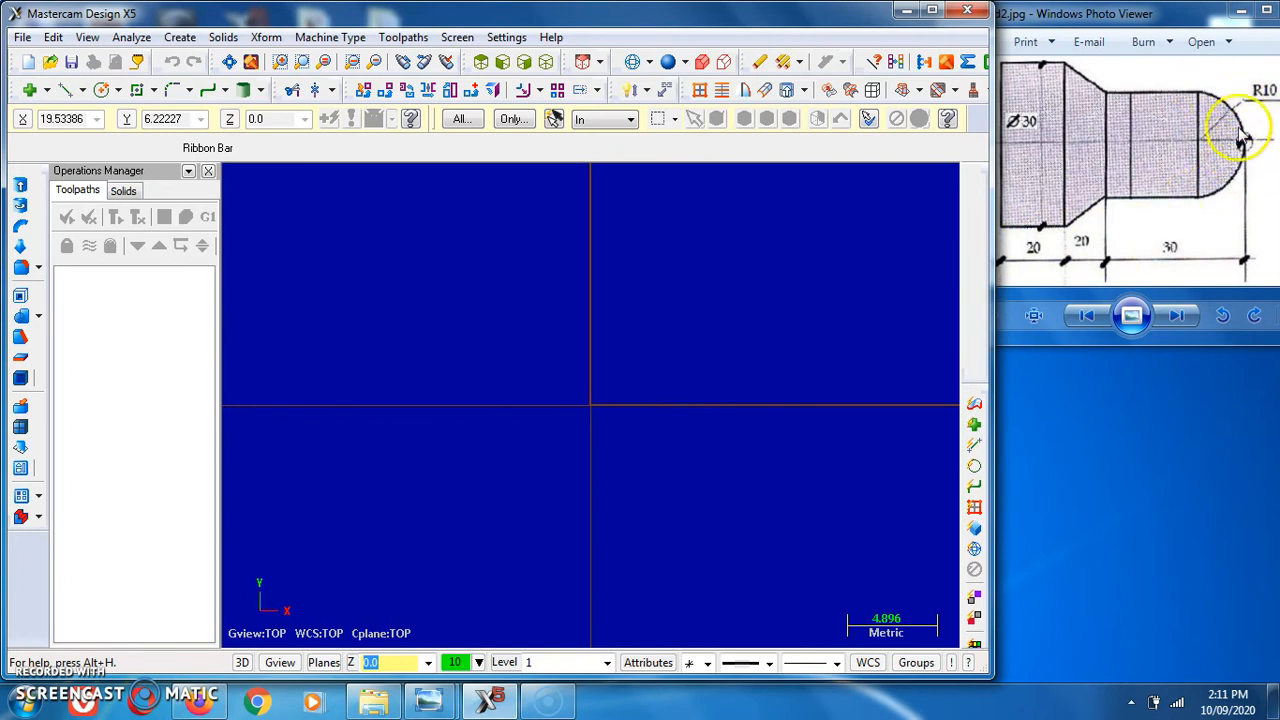
pyautogui.click(1211, 104)
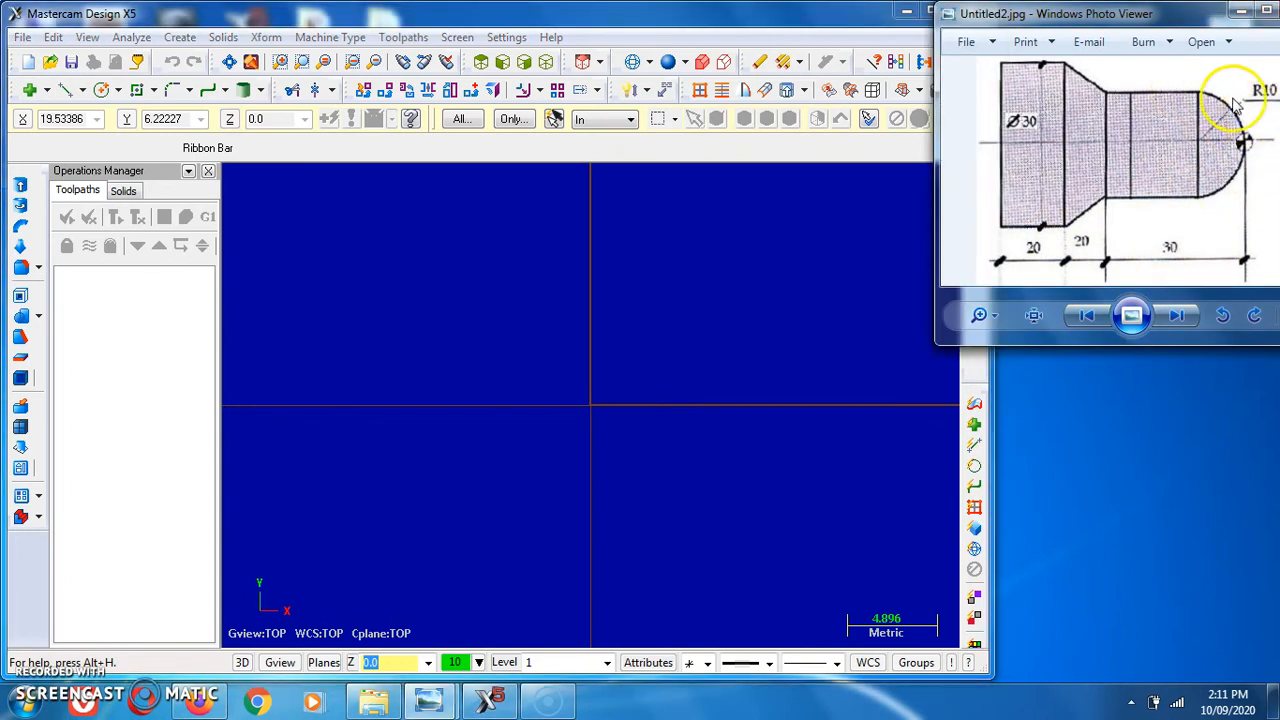
pyautogui.click(921, 224)
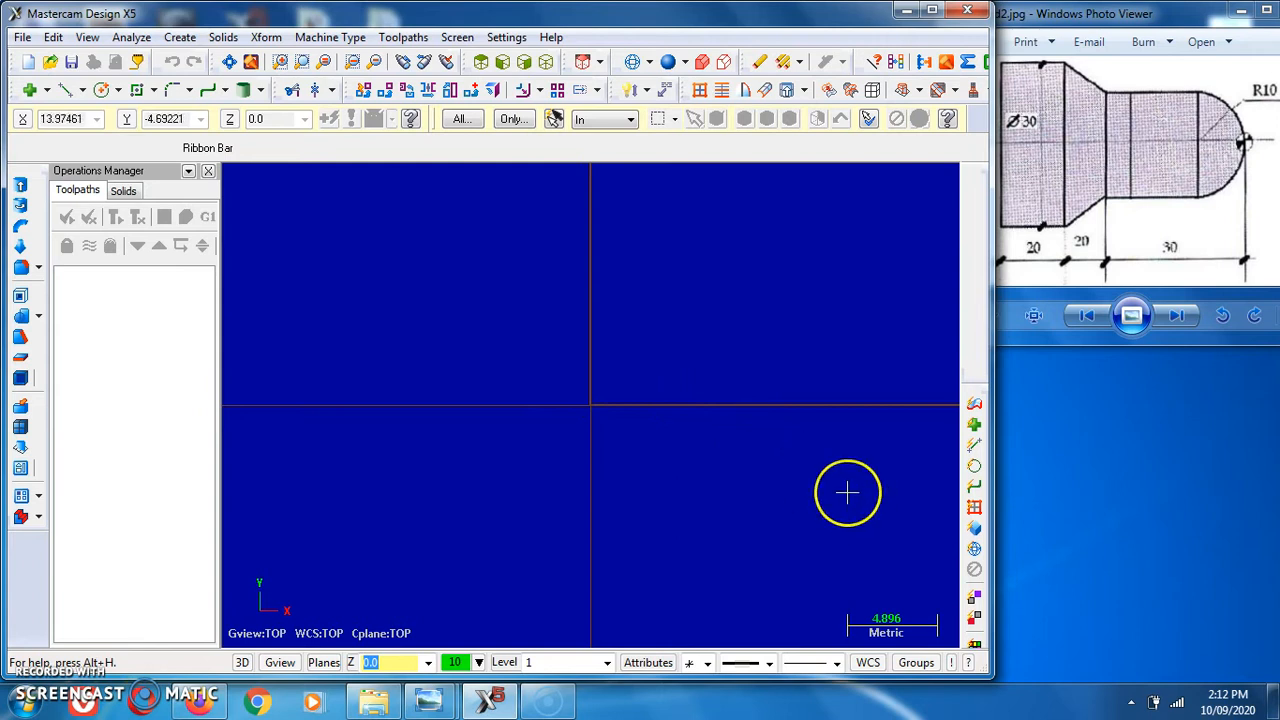
# - In the system configuration, set the analyze distance units to Millimeters and choose the mcamxm.config <Metric> <Startup> configuration
pyautogui.click(508, 38)
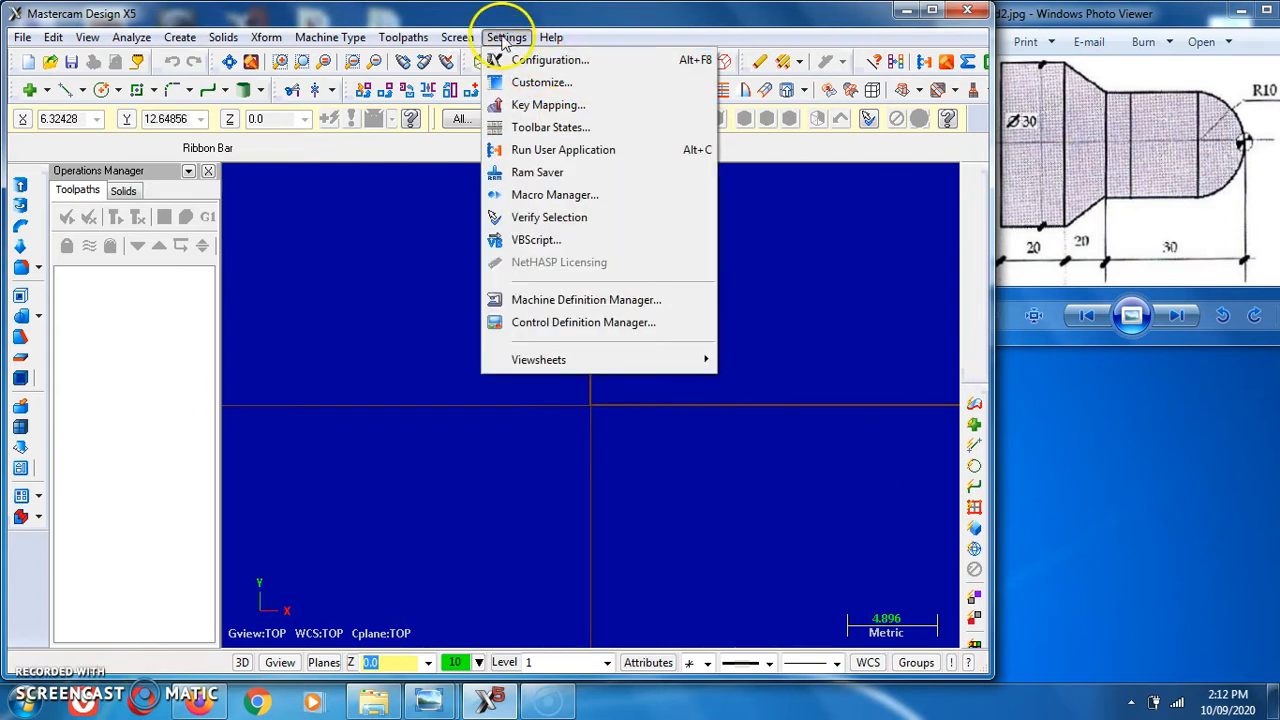
pyautogui.click(519, 61)
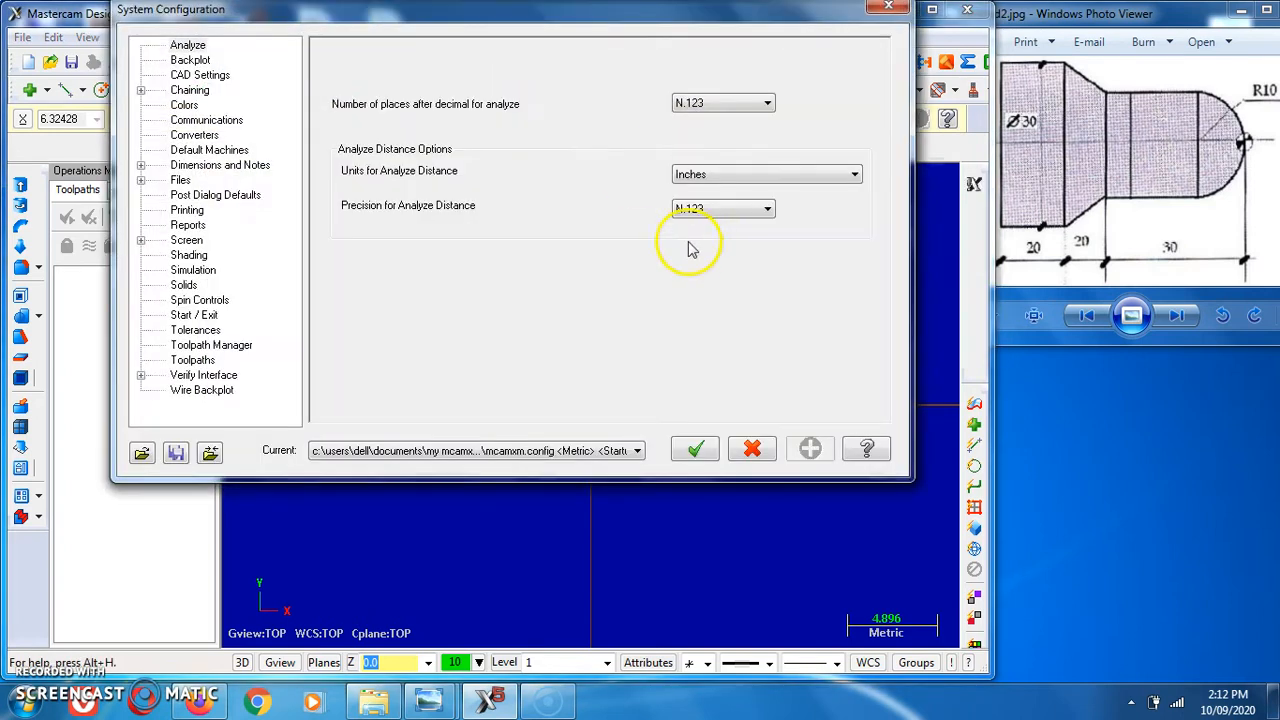
pyautogui.click(729, 175)
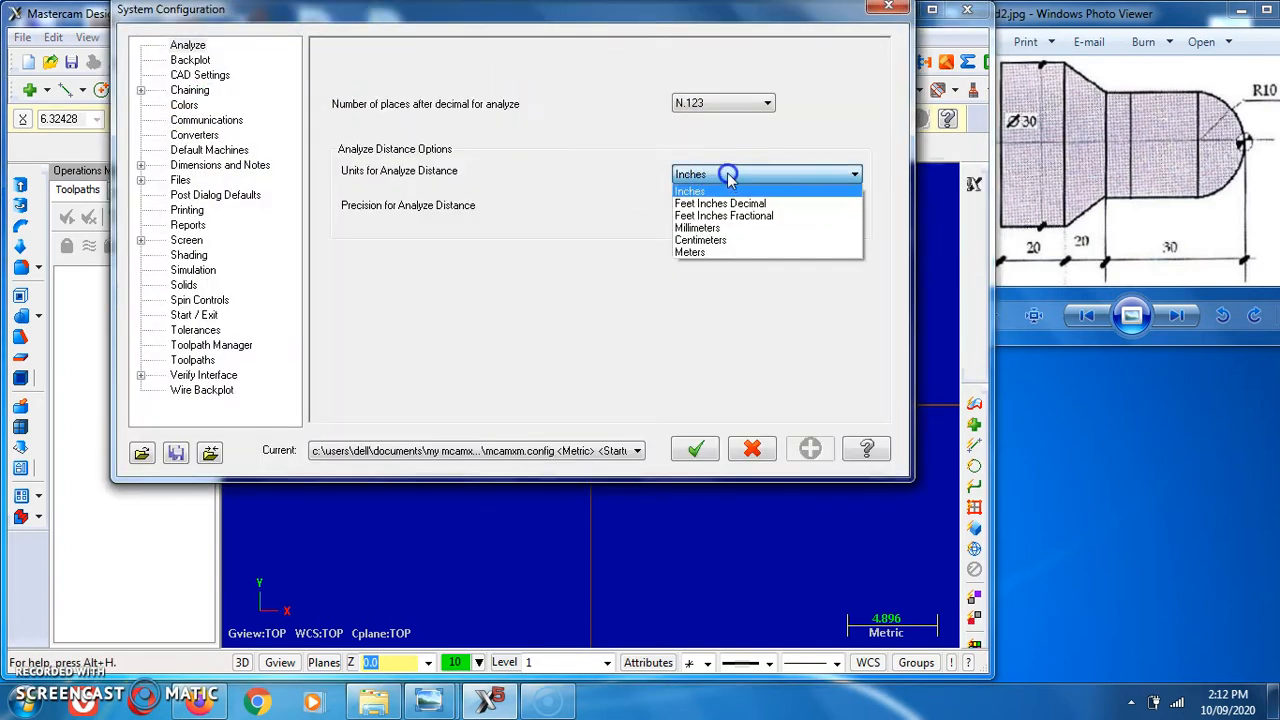
pyautogui.click(698, 228)
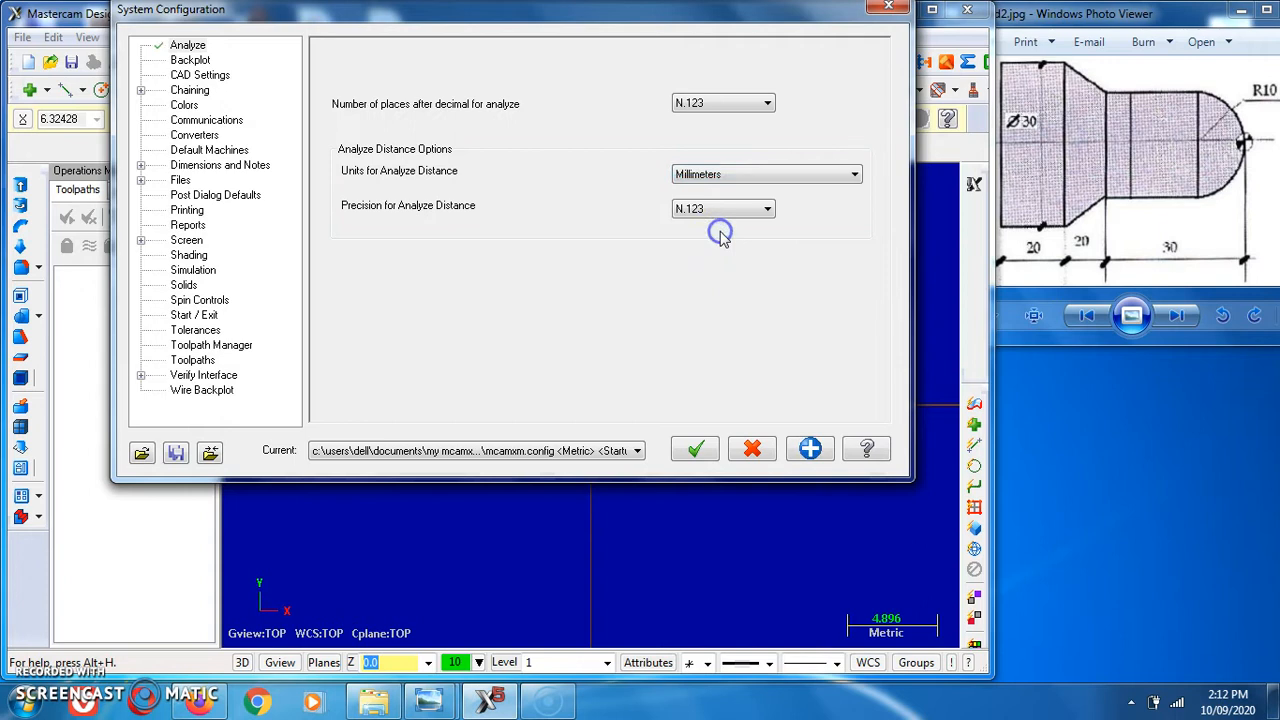
pyautogui.click(706, 451)
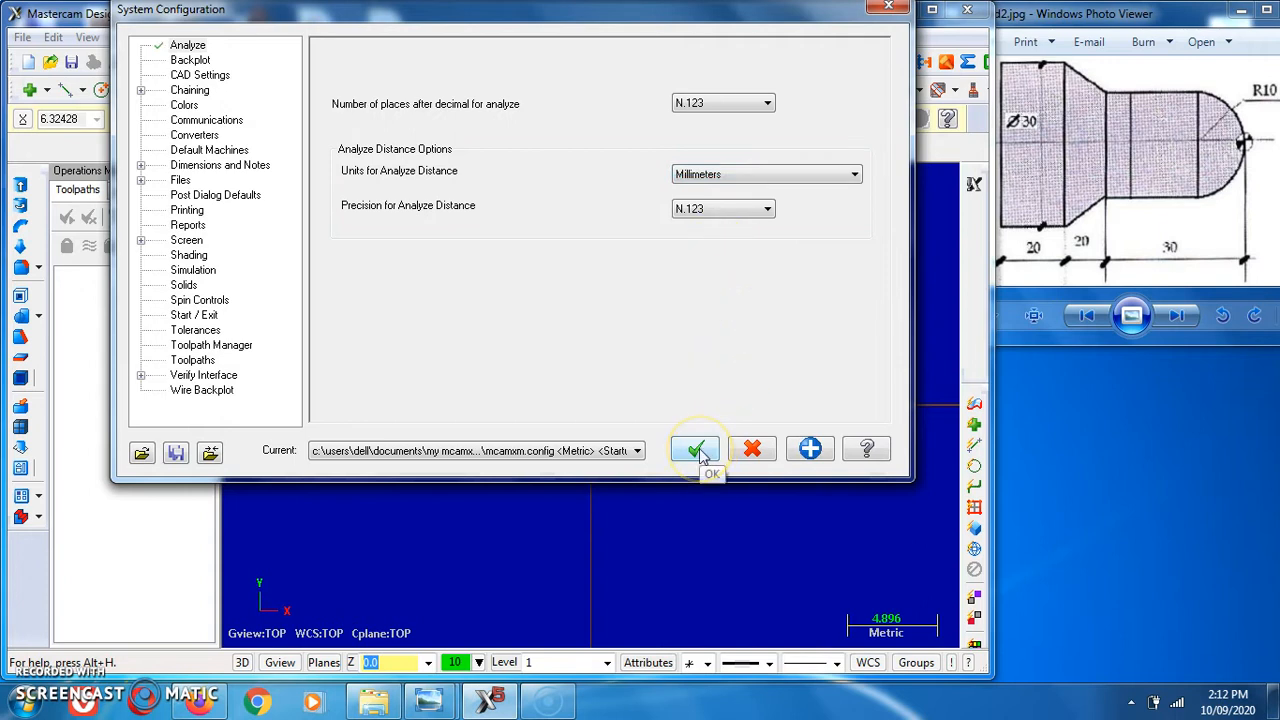
pyautogui.click(627, 455)
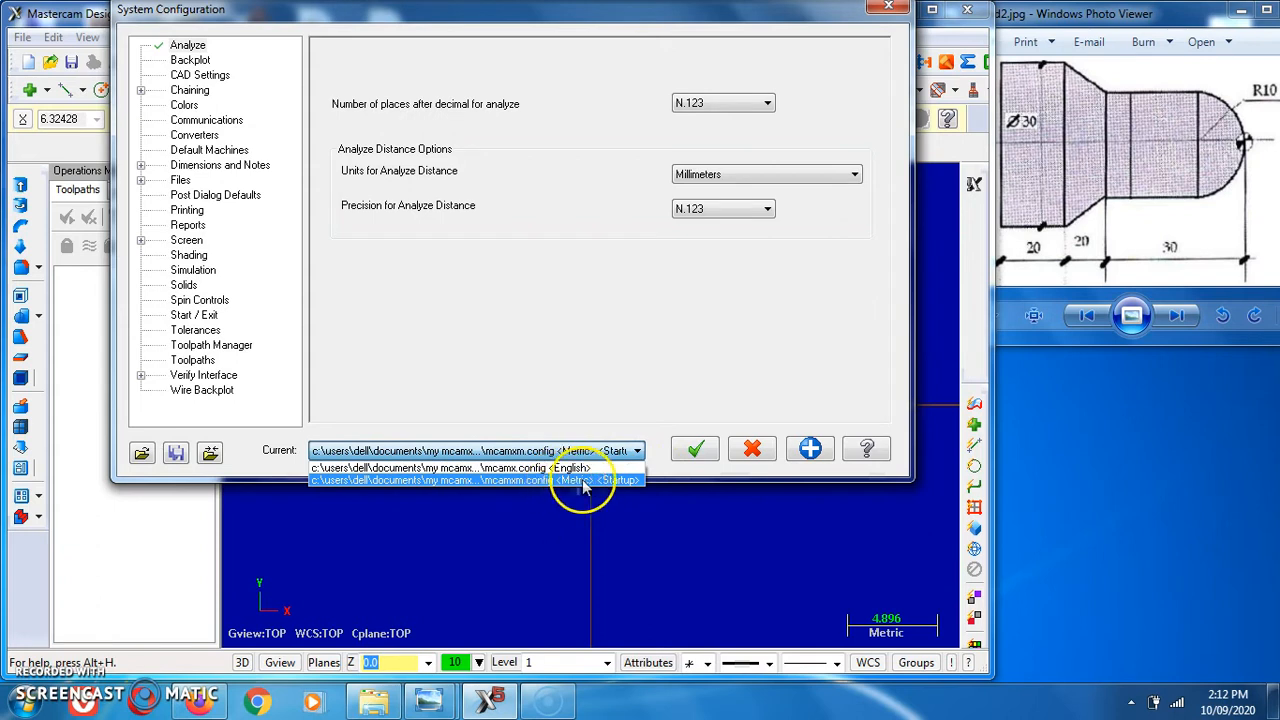
pyautogui.click(561, 481)
pyautogui.click(690, 452)
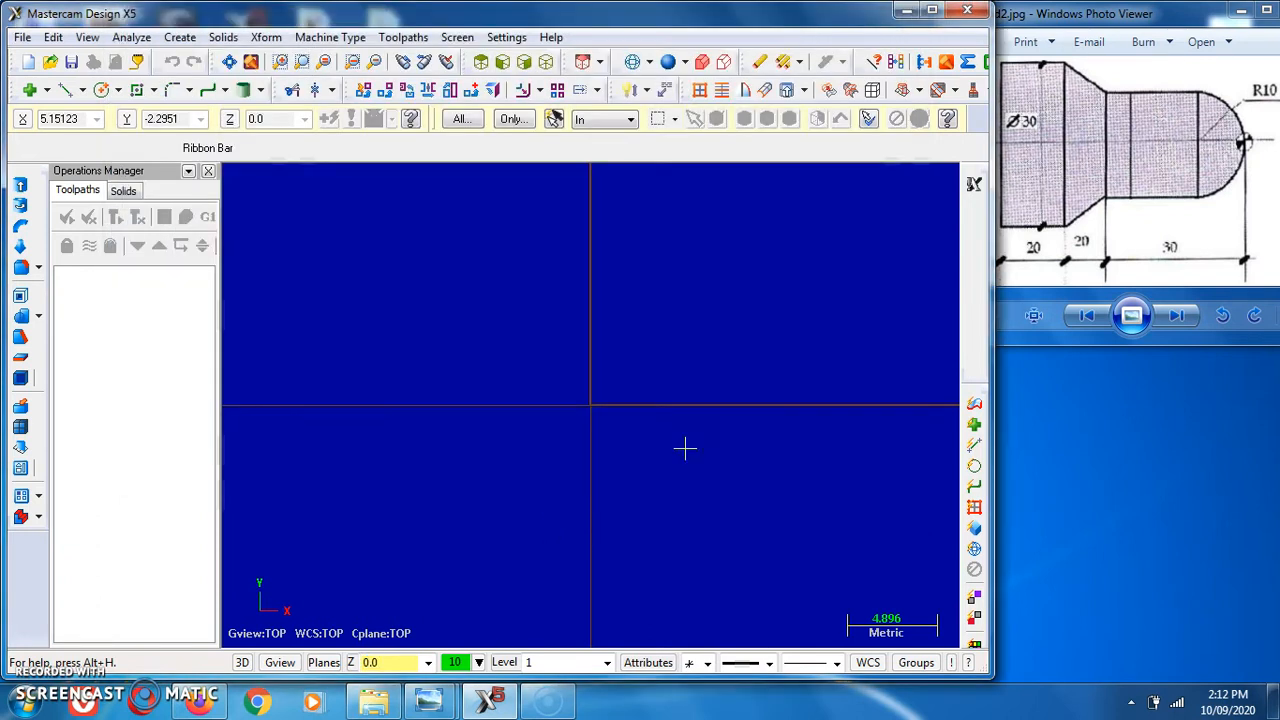
# - Turn the coordinate axes display off and back on
pyautogui.click(672, 401)
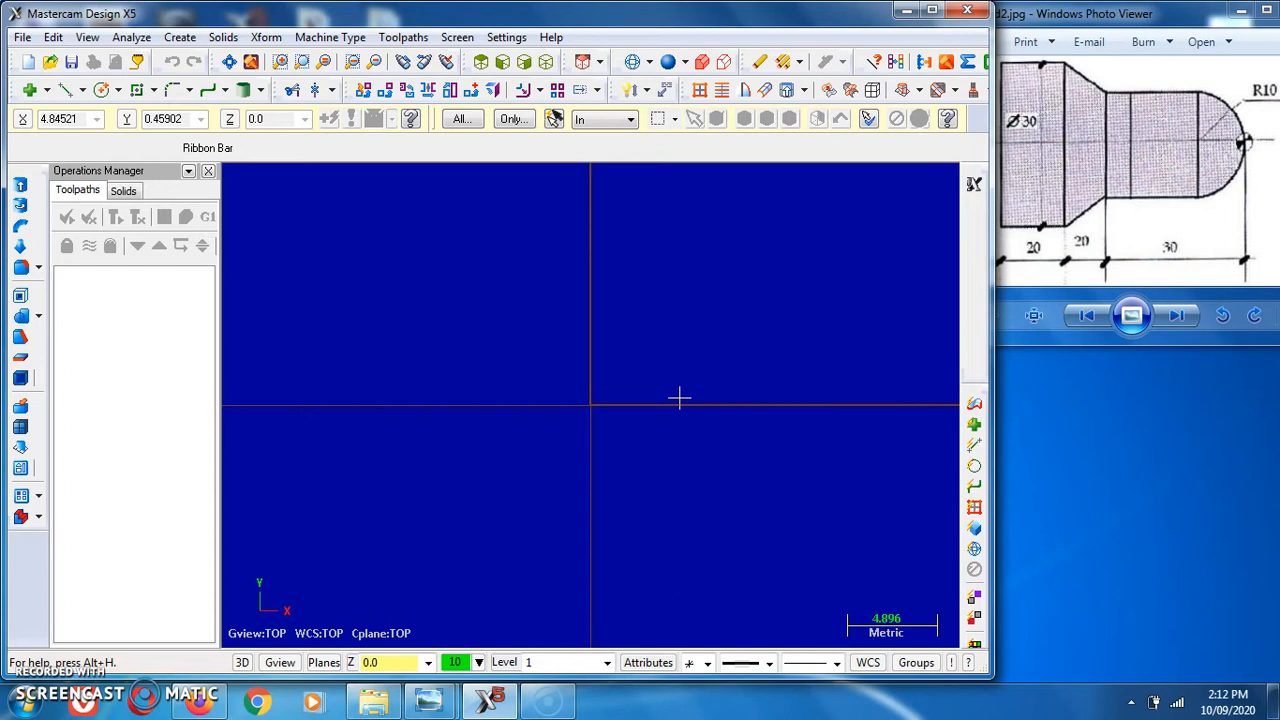
pyautogui.press('F9')
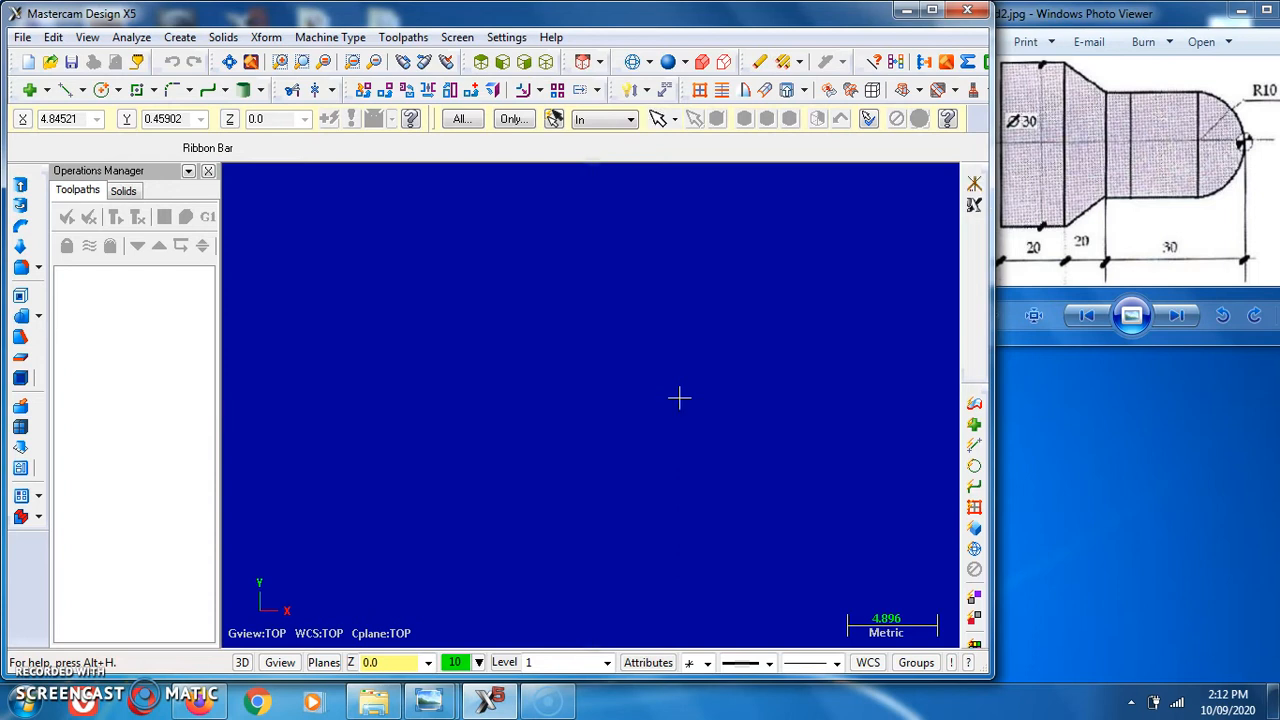
pyautogui.press('F9')
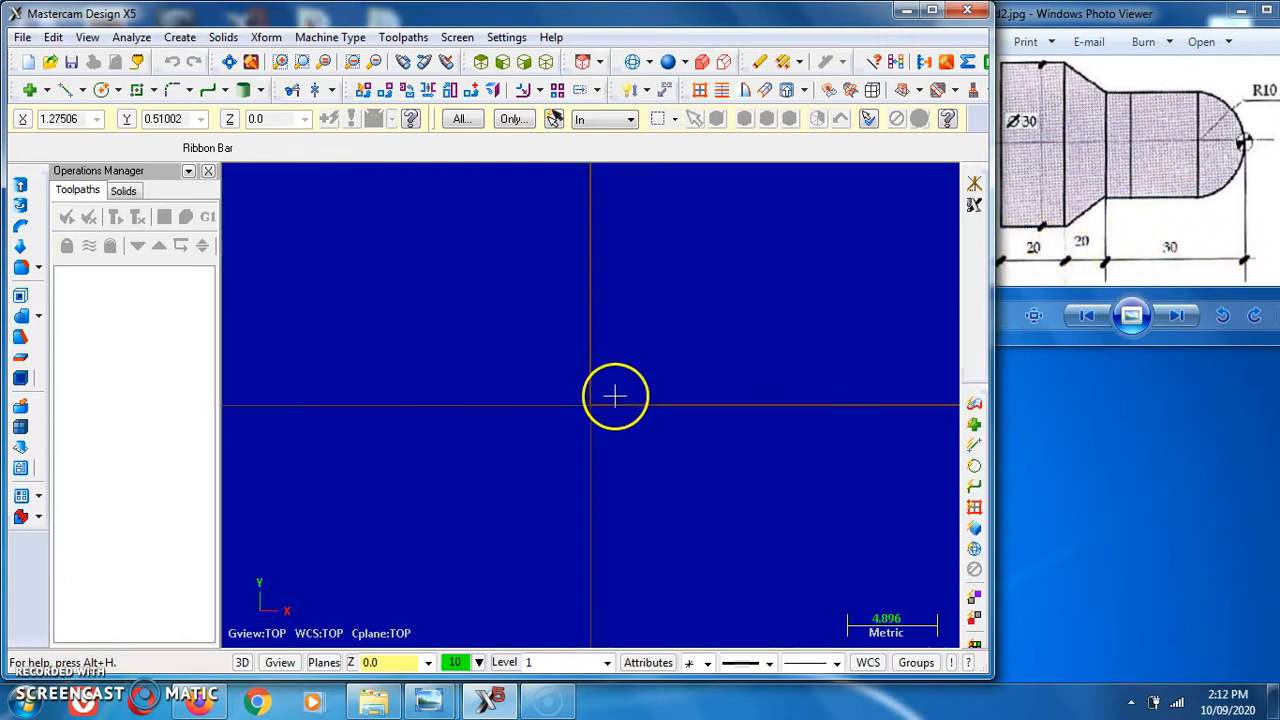
# - Draw a centre line from the origin, 70 mm long at an angle of 180 degrees
pyautogui.click(64, 90)
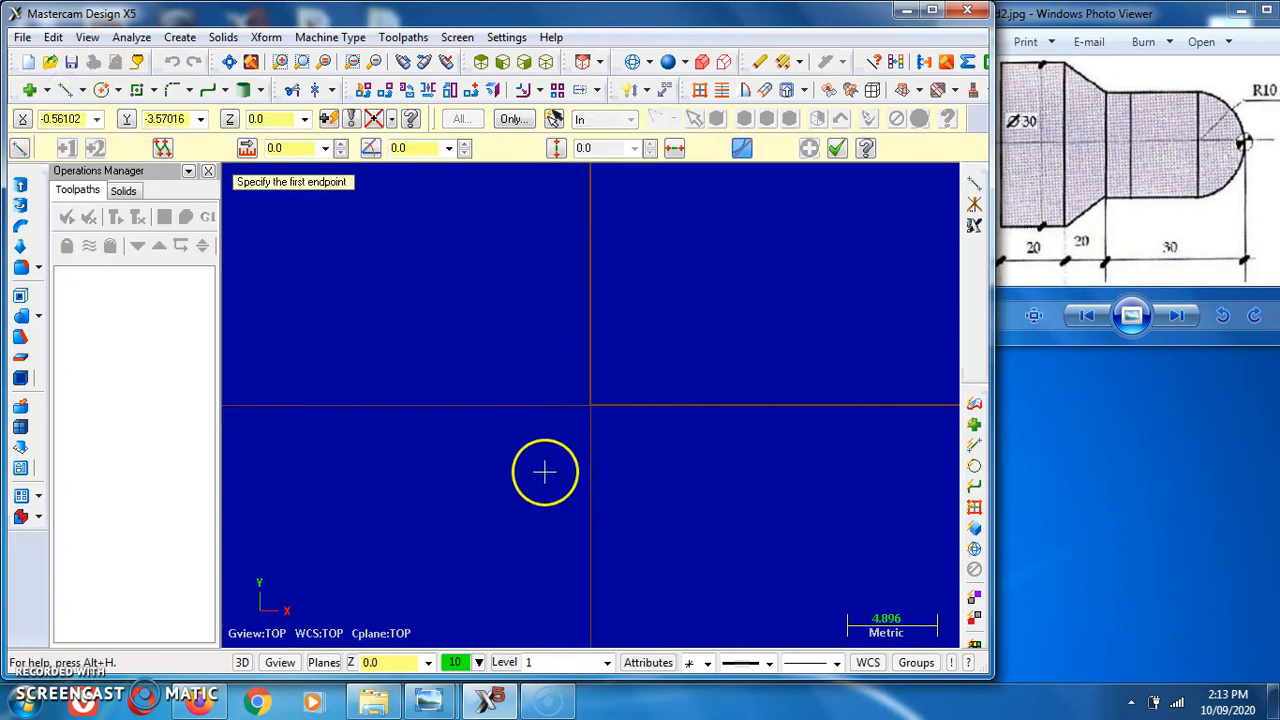
pyautogui.click(592, 408)
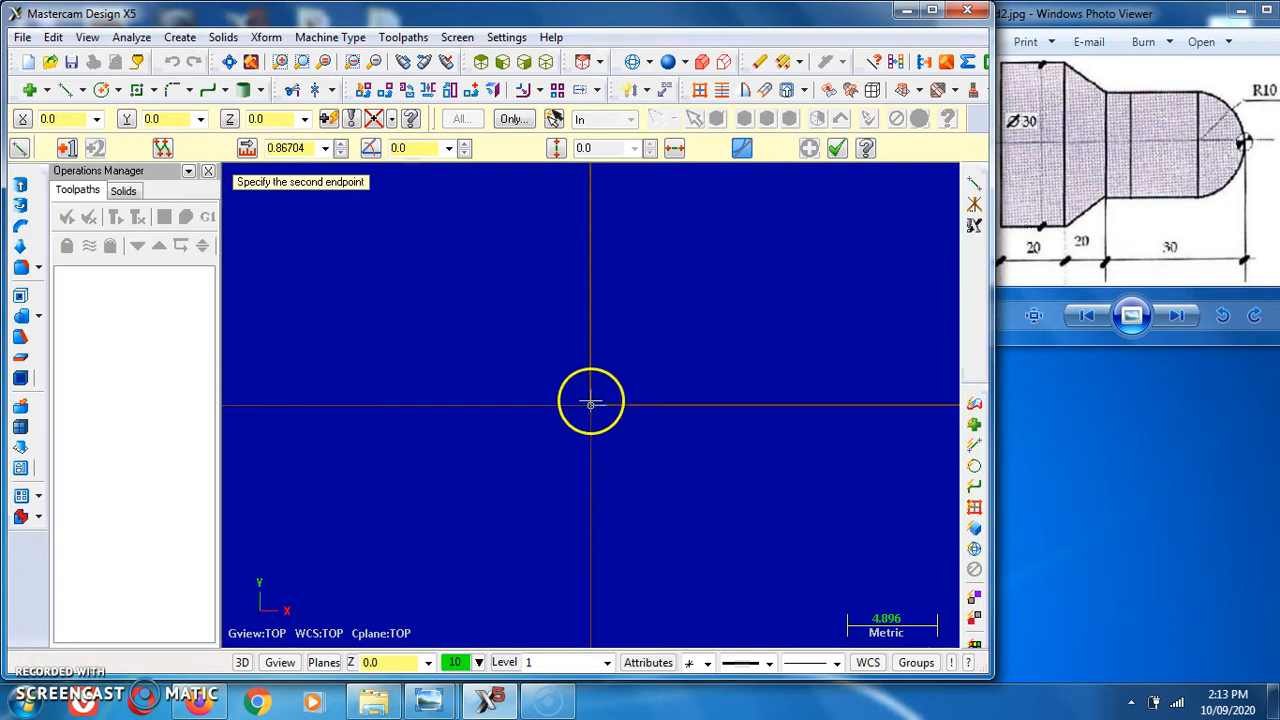
pyautogui.click(285, 148)
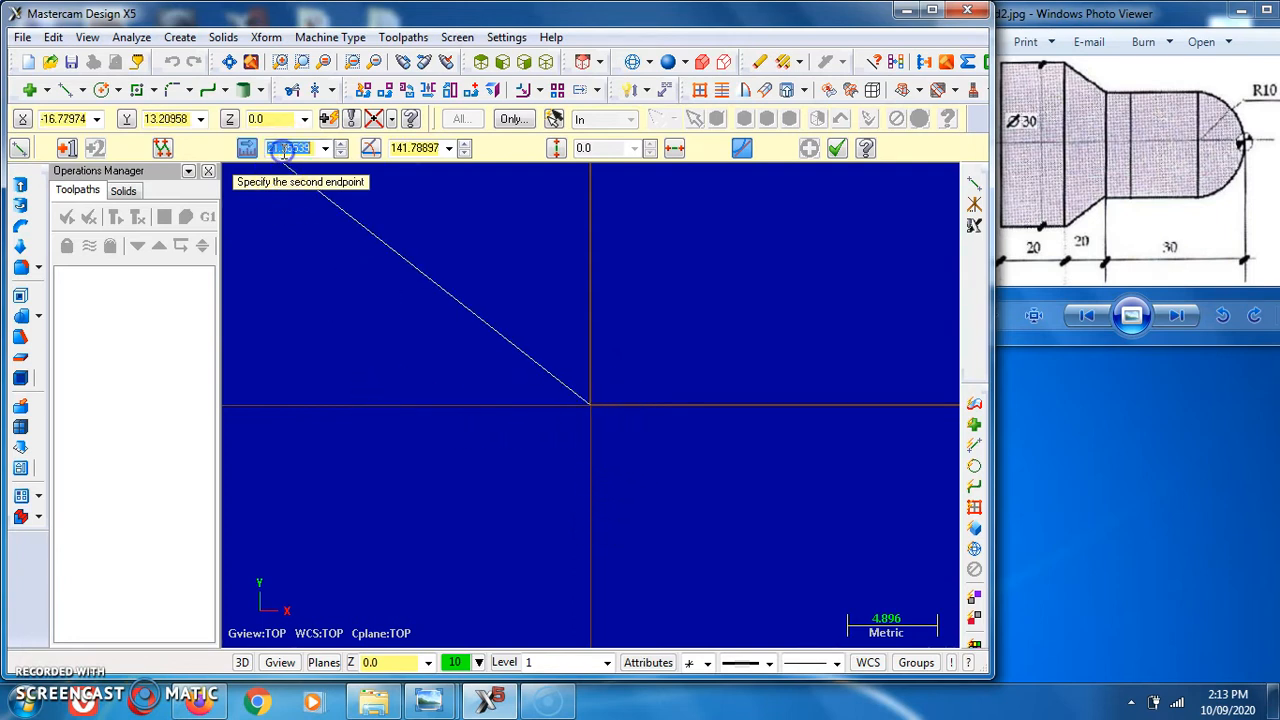
pyautogui.write('70')
pyautogui.click(418, 148)
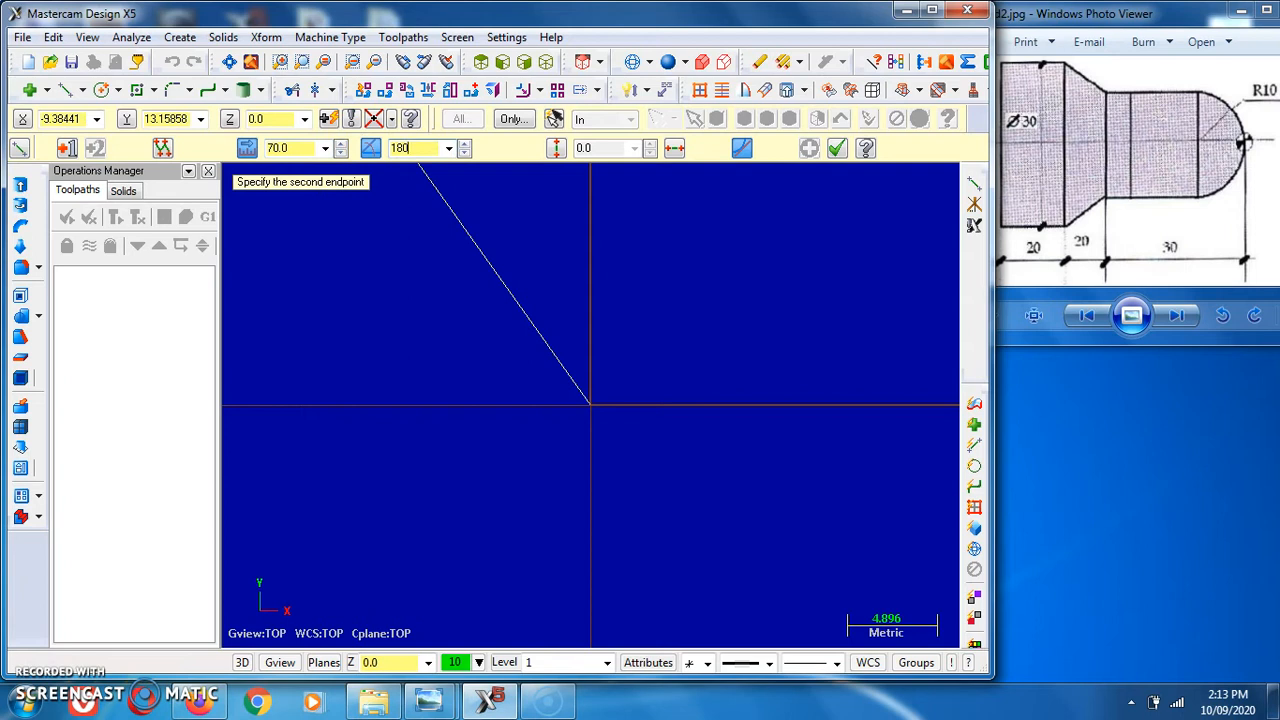
pyautogui.write('180')
pyautogui.press('Return')
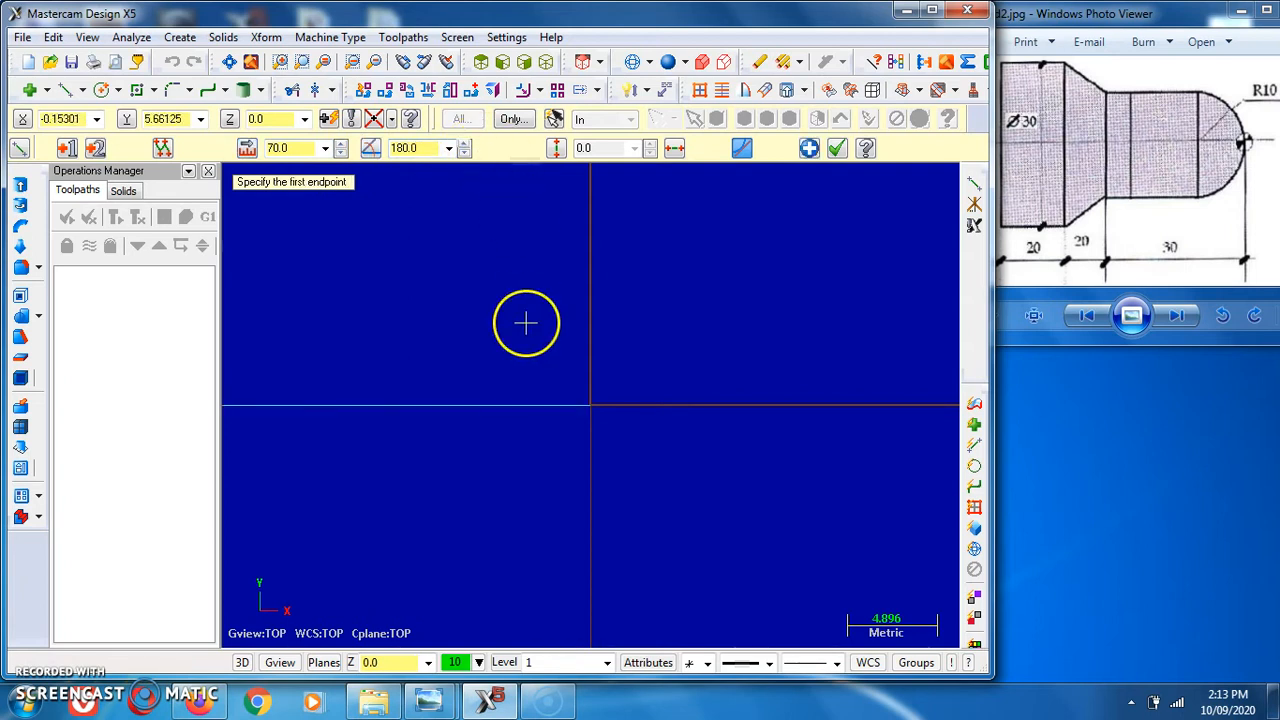
pyautogui.click(836, 148)
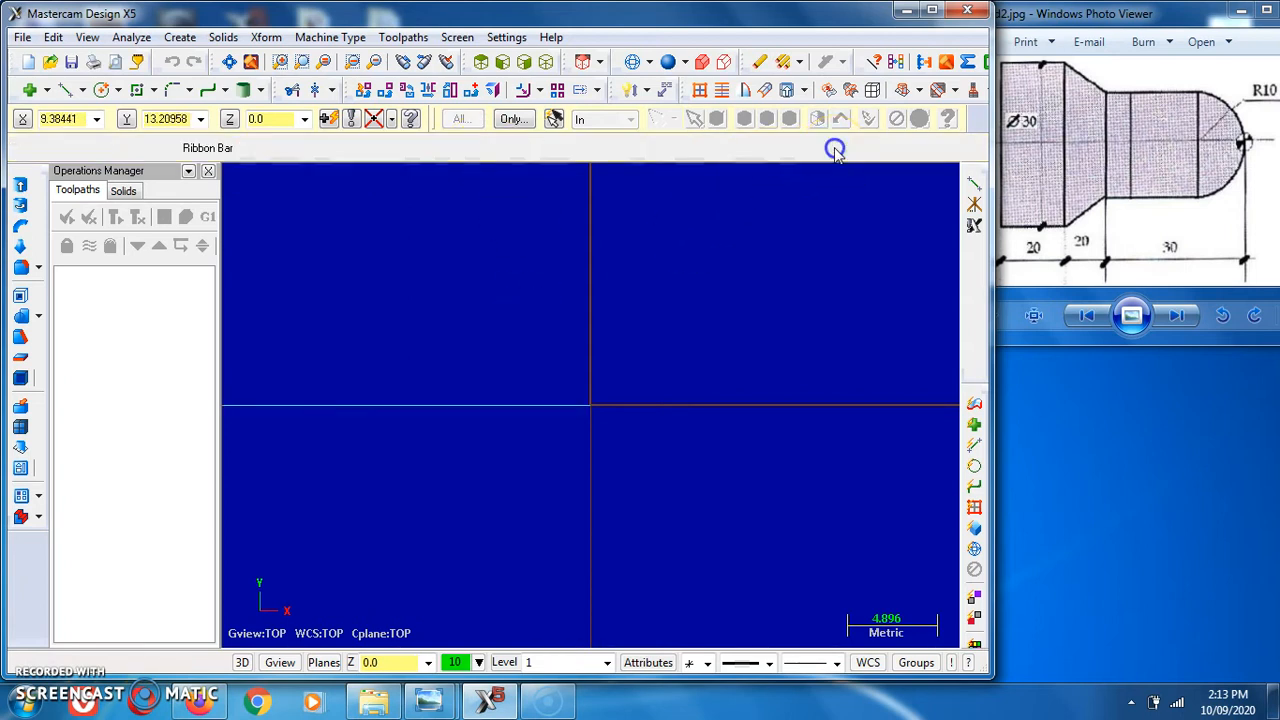
# - Draw a line 15 mm long at 90 degrees from the left end of the 70 mm centre line
pyautogui.scroll(-2, 683, 349)
pyautogui.scroll(-3, 640, 408)
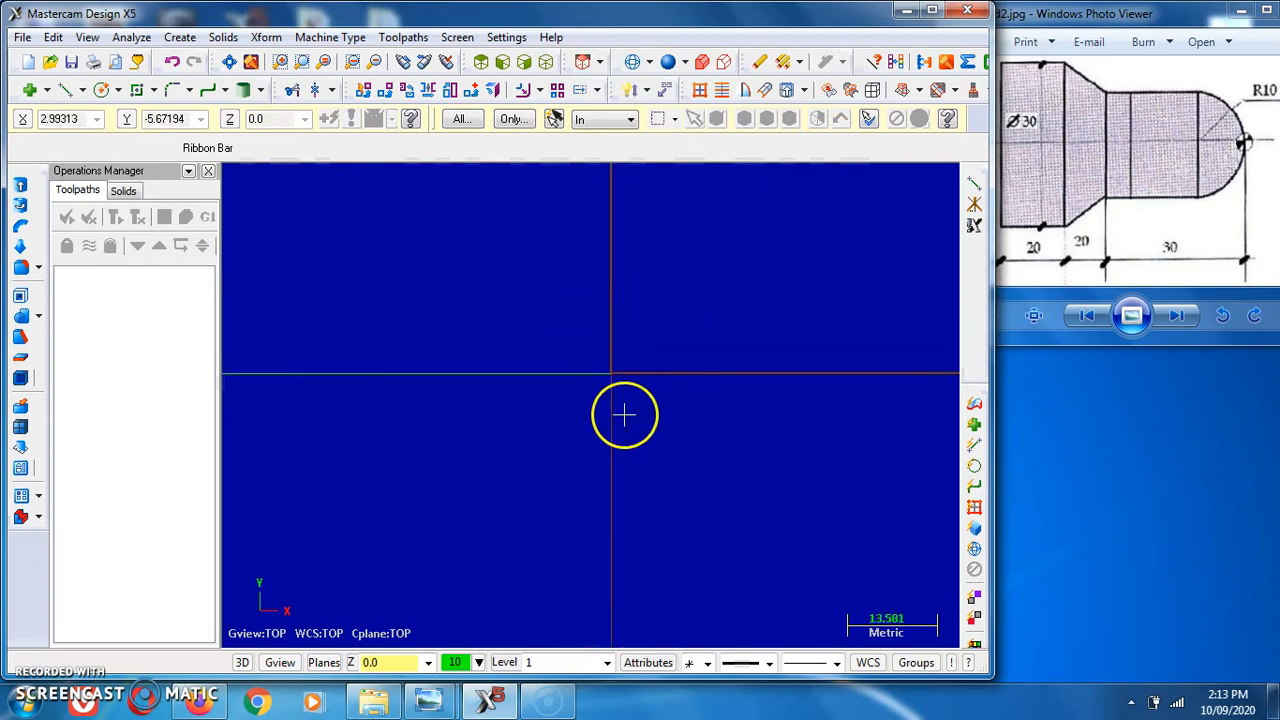
pyautogui.scroll(1, 501, 378)
pyautogui.scroll(1, 490, 388)
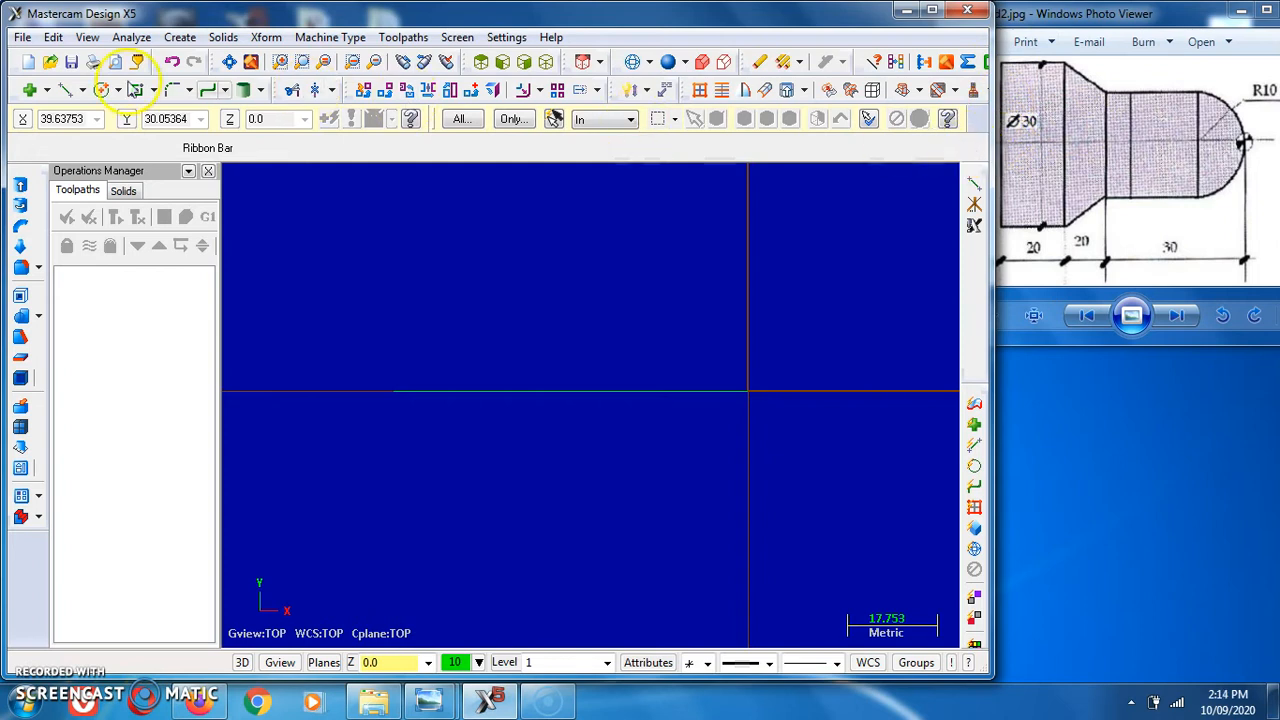
pyautogui.click(65, 90)
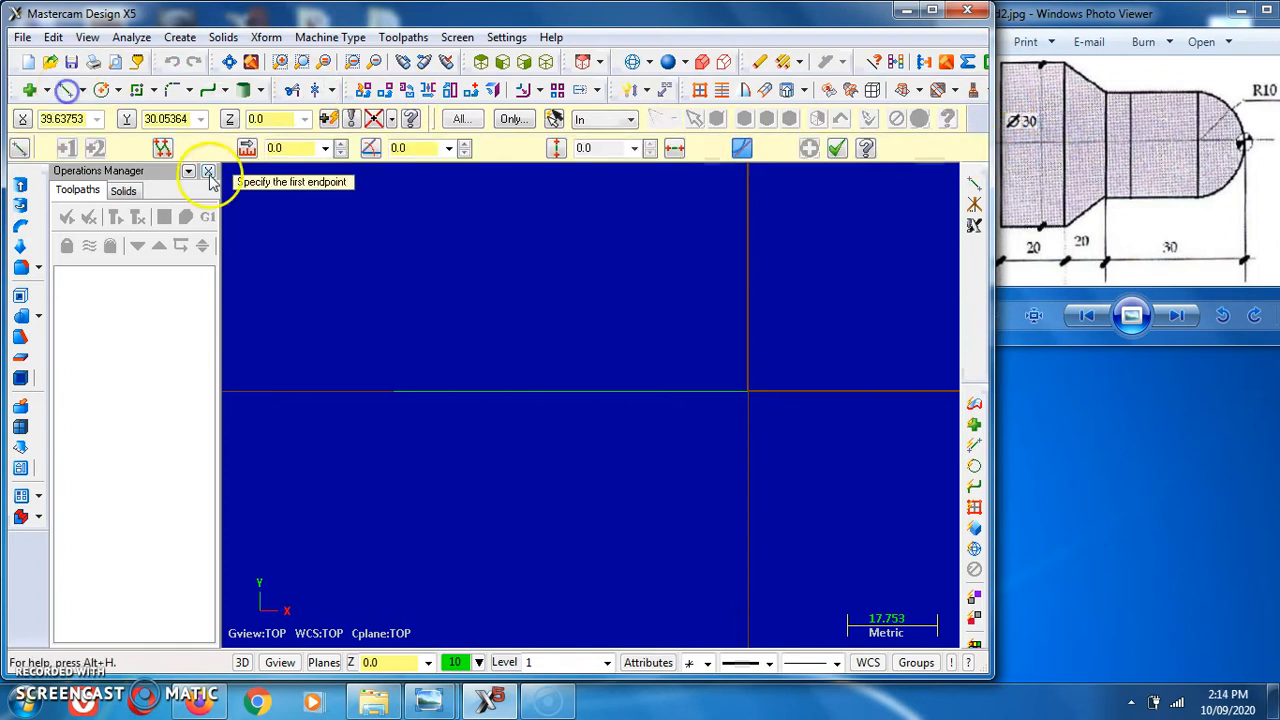
pyautogui.click(394, 391)
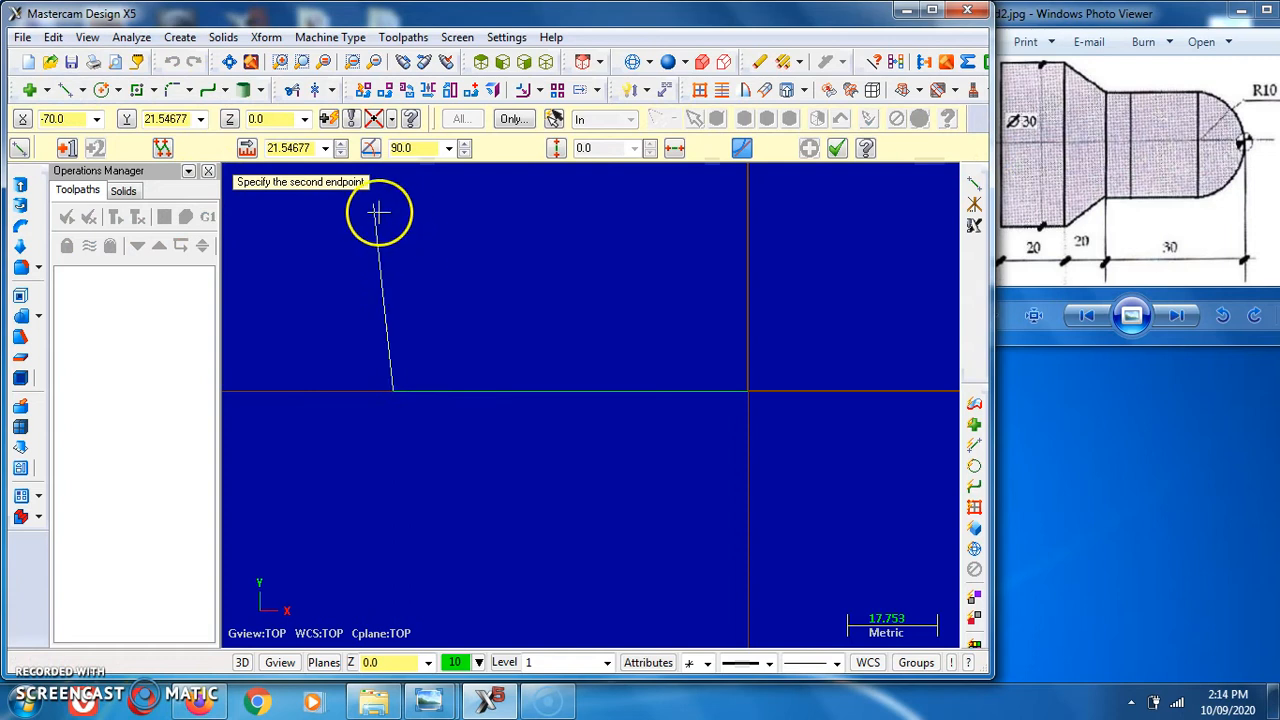
pyautogui.click(301, 149)
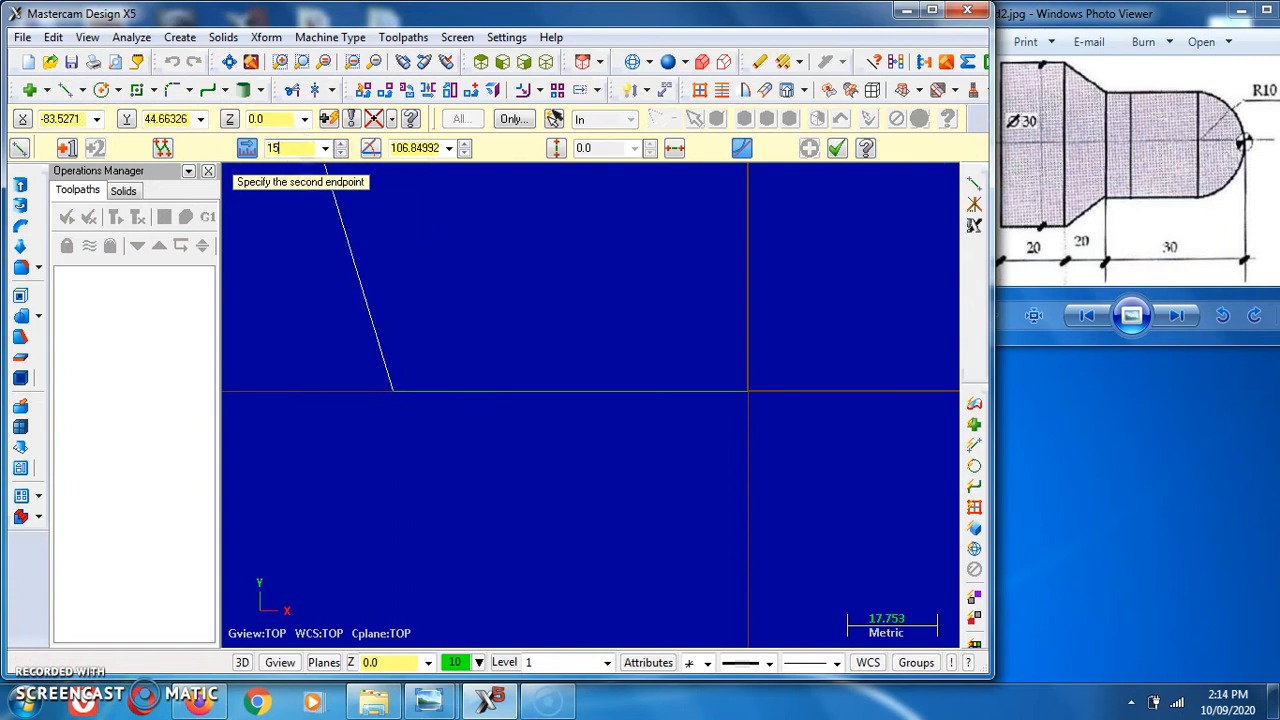
pyautogui.click(413, 148)
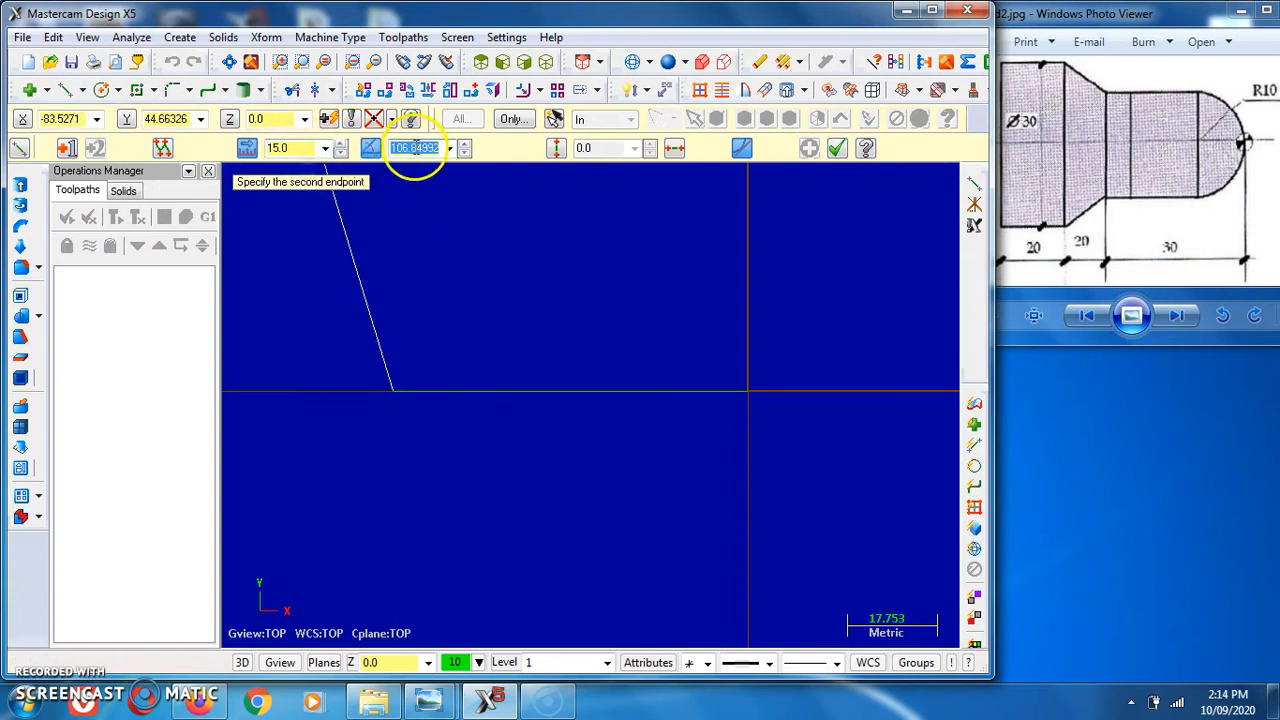
pyautogui.press('Return')
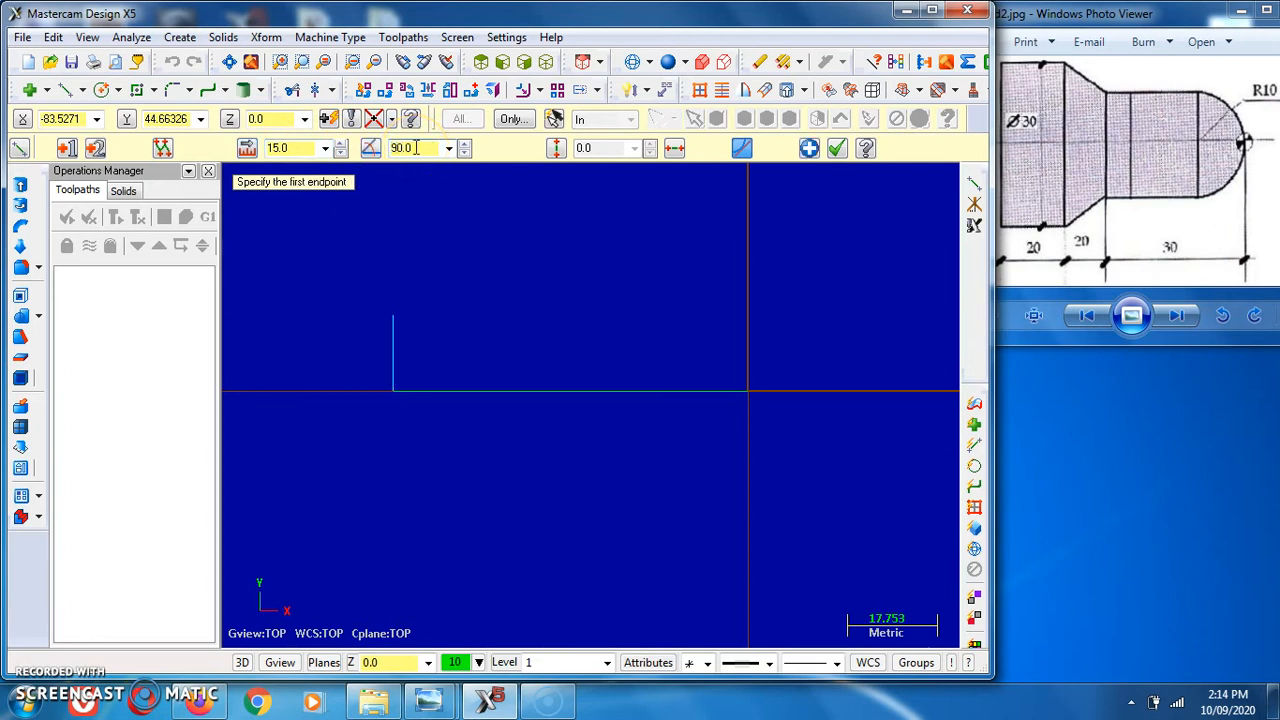
pyautogui.click(836, 148)
# - Draw a horizontal line 20 mm long at 0 degrees from the upper end of the 15 mm vertical line
pyautogui.click(1050, 75)
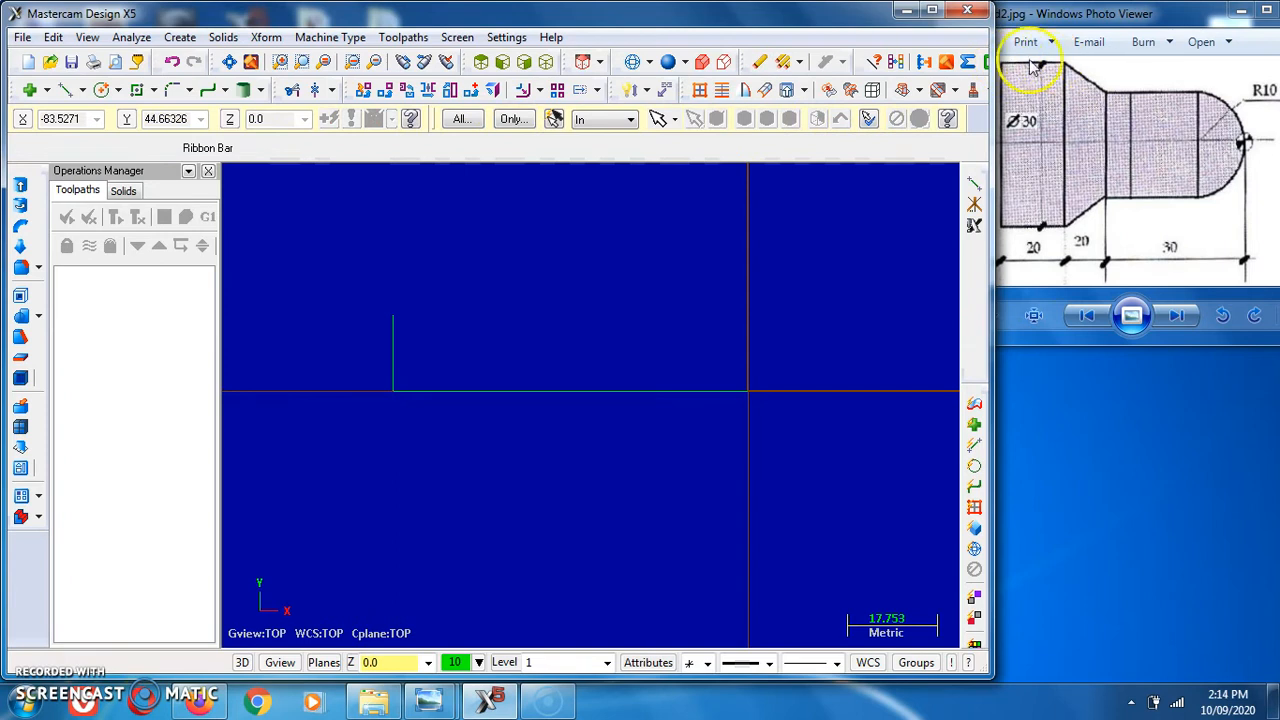
pyautogui.click(68, 90)
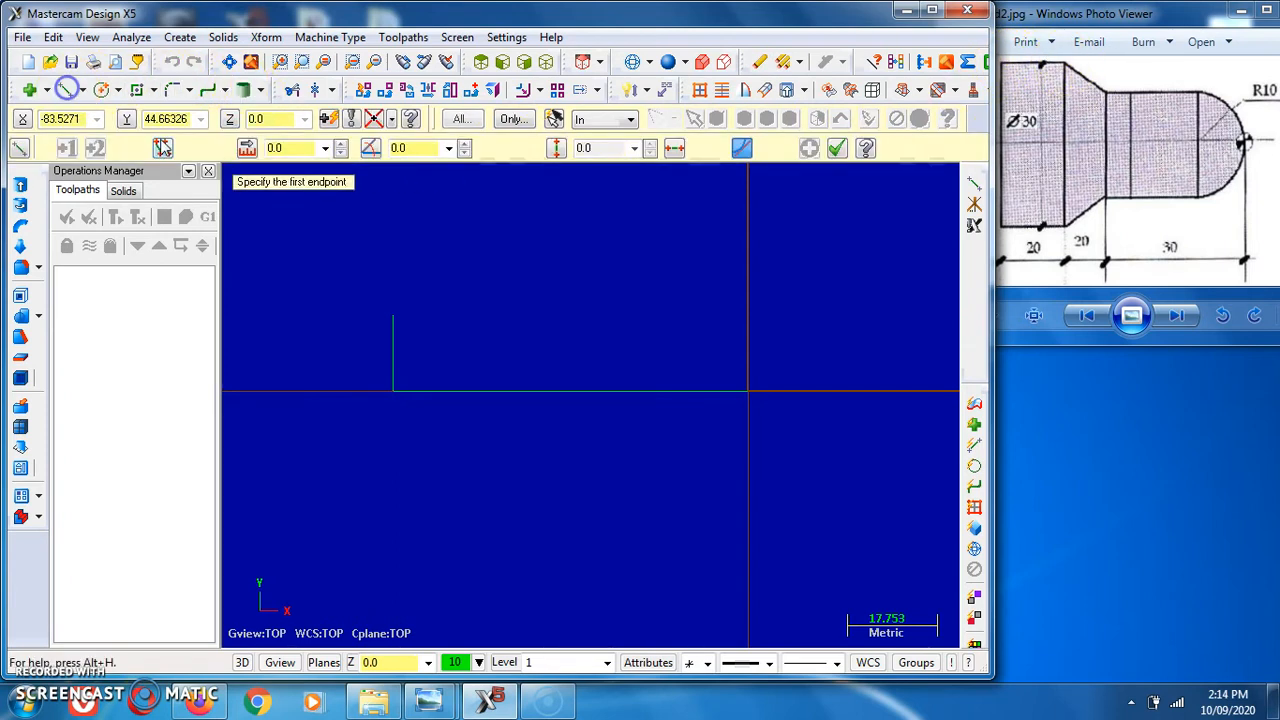
pyautogui.click(393, 318)
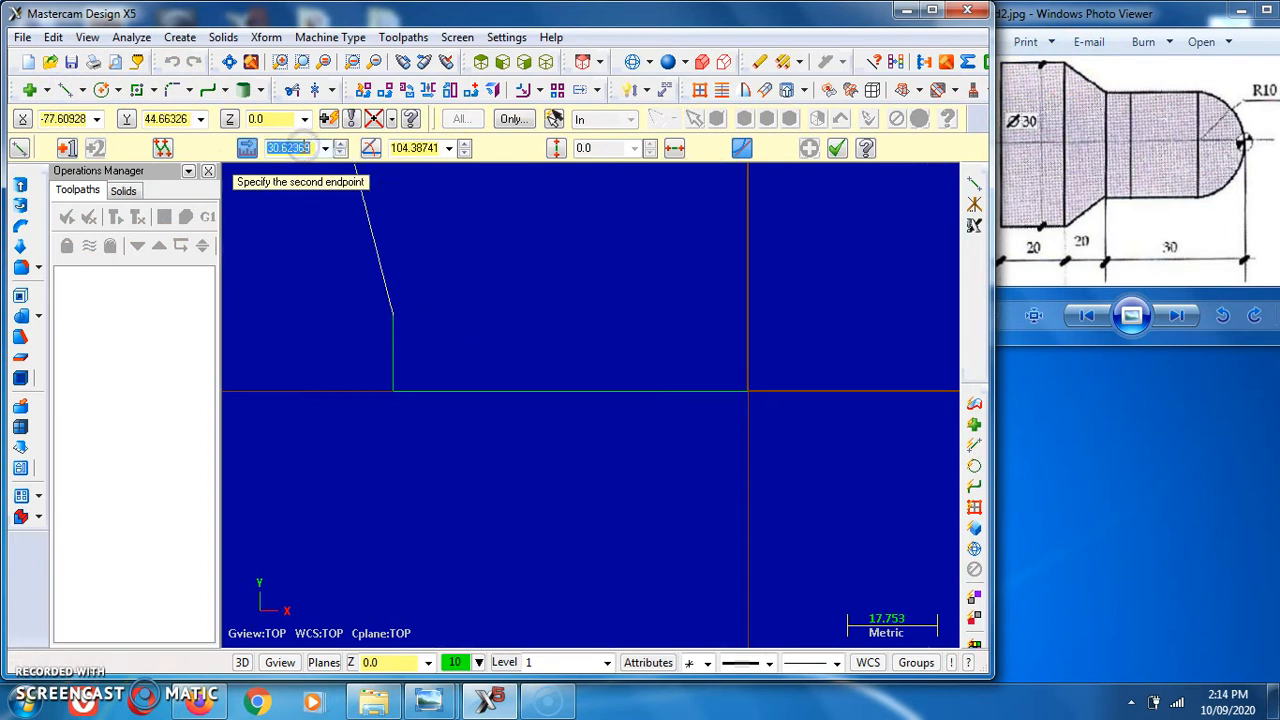
pyautogui.click(426, 148)
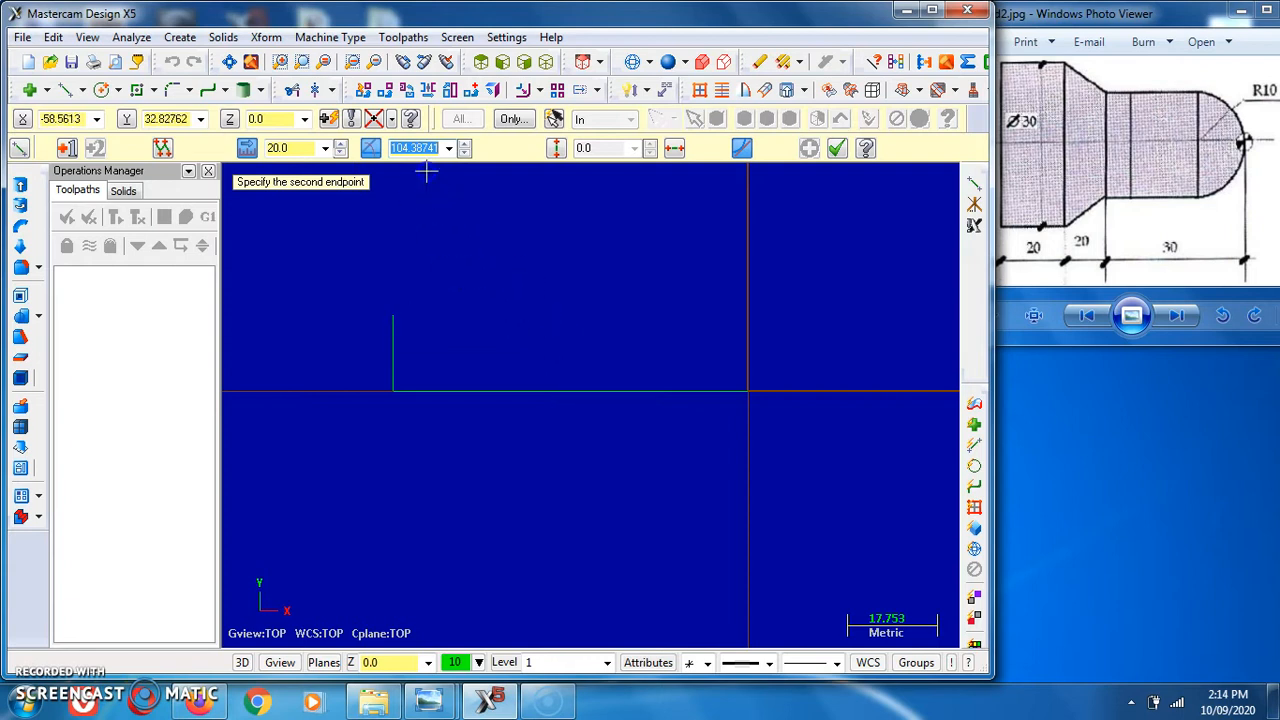
pyautogui.press('Return')
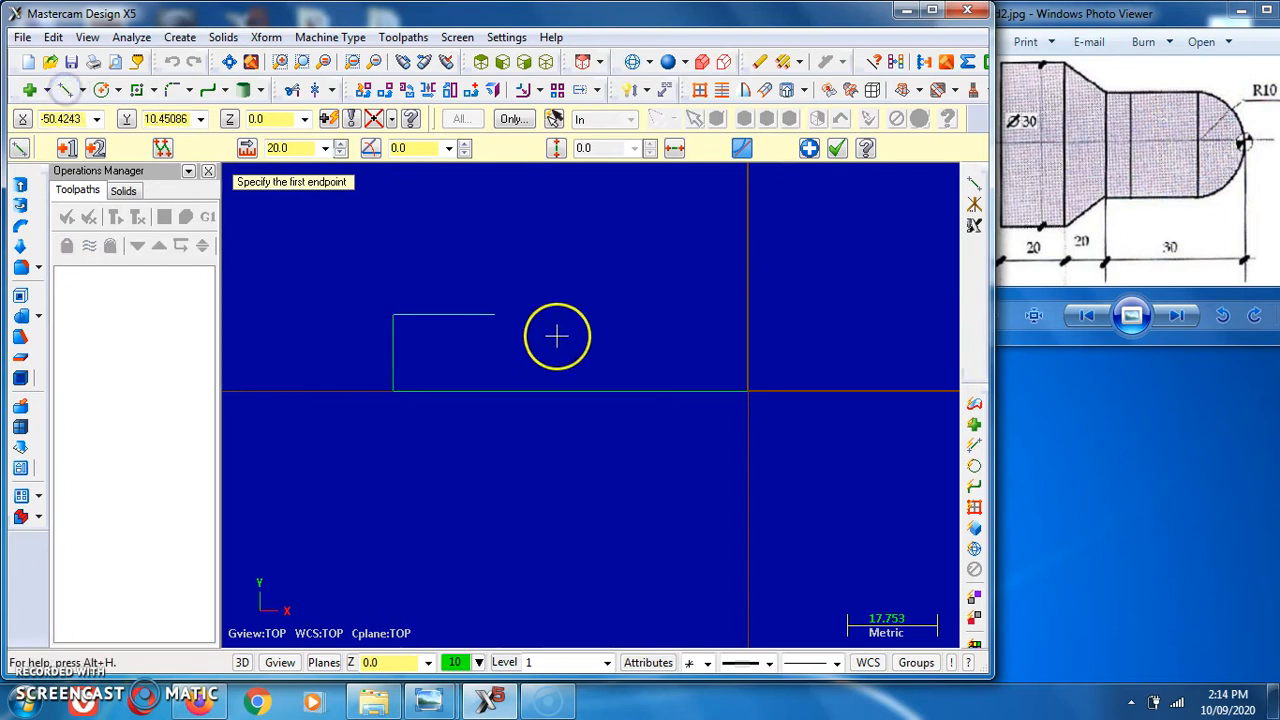
# - Draw a line 10 mm long at 180 degrees from the origin along the centre line
pyautogui.click(748, 391)
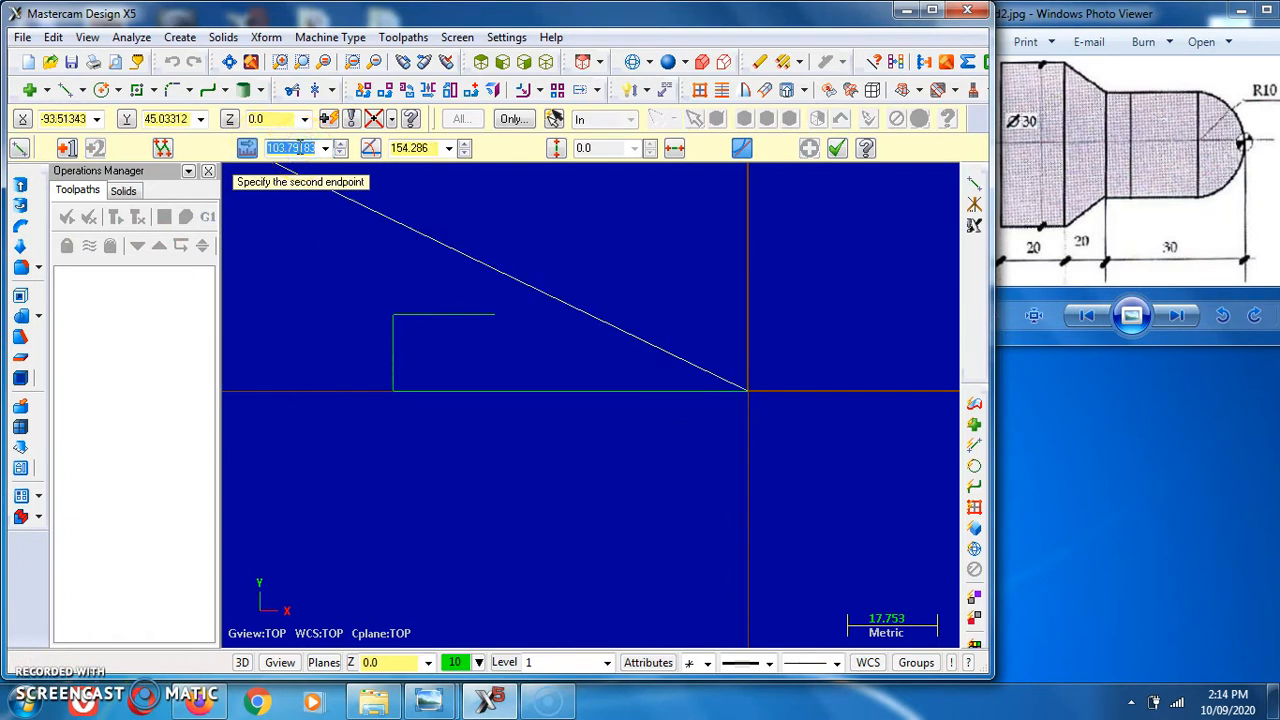
pyautogui.click(400, 148)
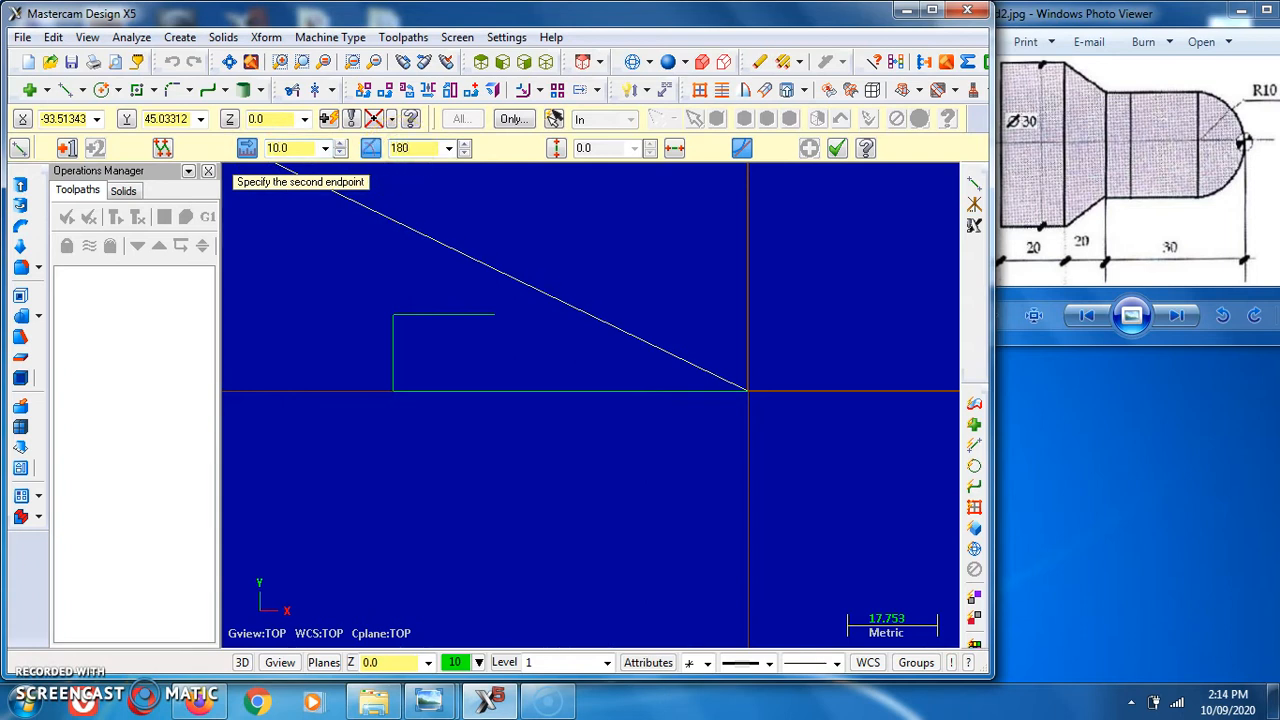
pyautogui.press('Return')
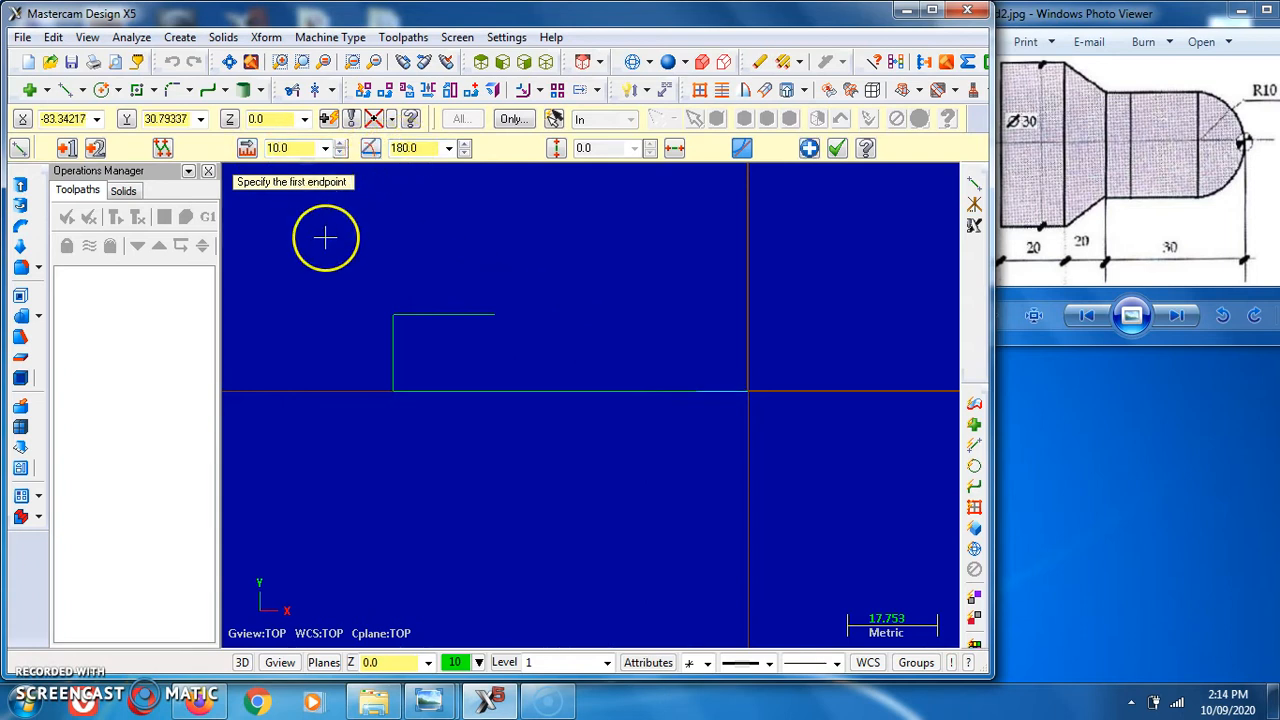
pyautogui.click(837, 149)
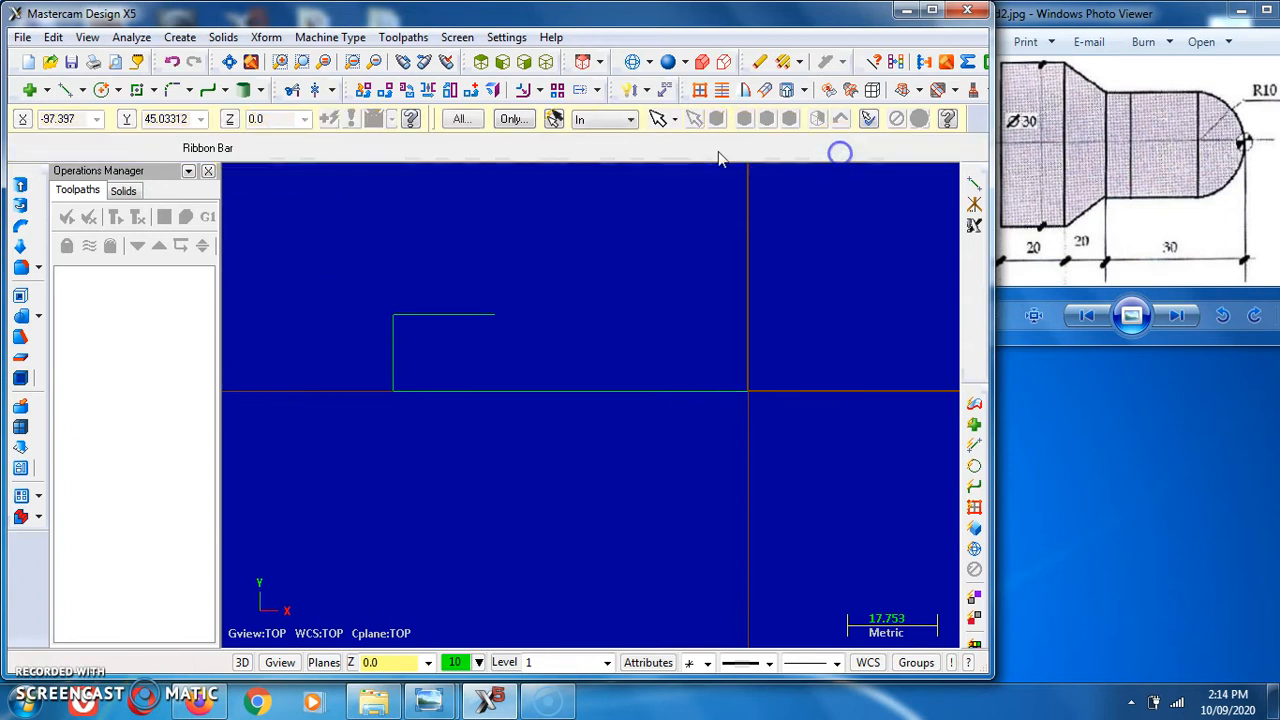
# - Draw a circle of radius 10 mm centred on the inner end of the 10 mm line and passing through the origin
pyautogui.click(99, 90)
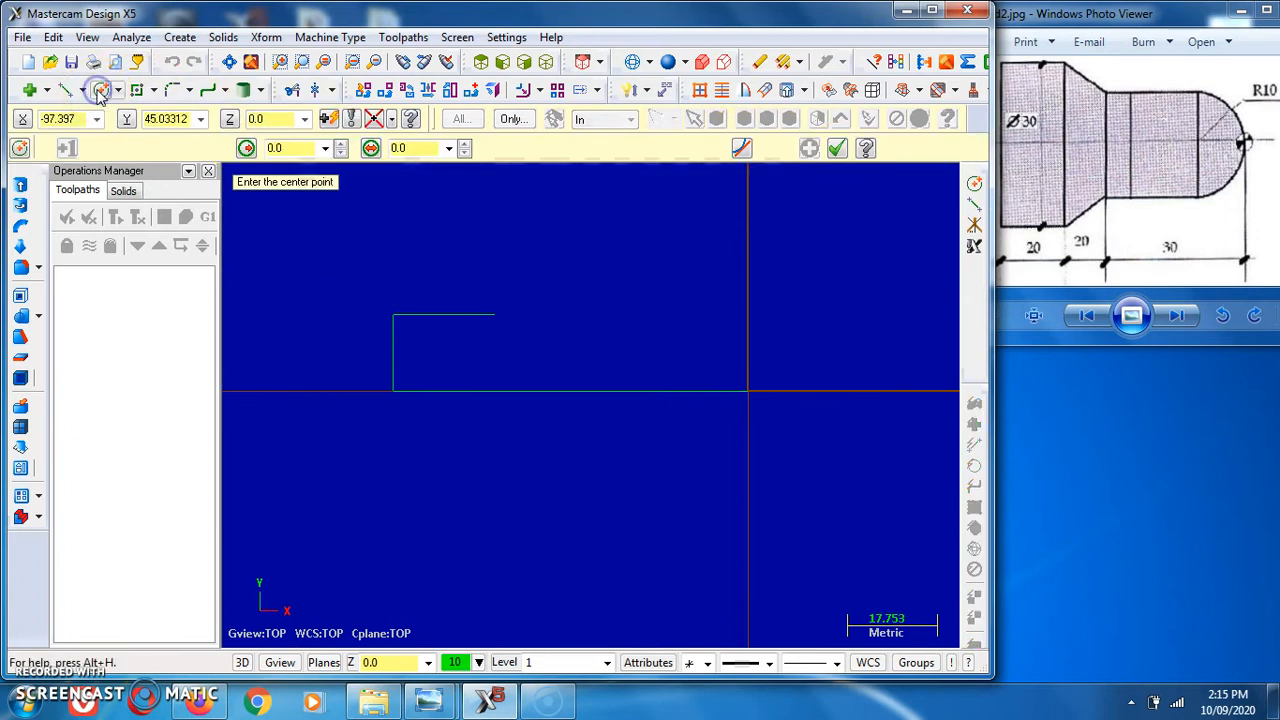
pyautogui.click(697, 391)
pyautogui.click(743, 391)
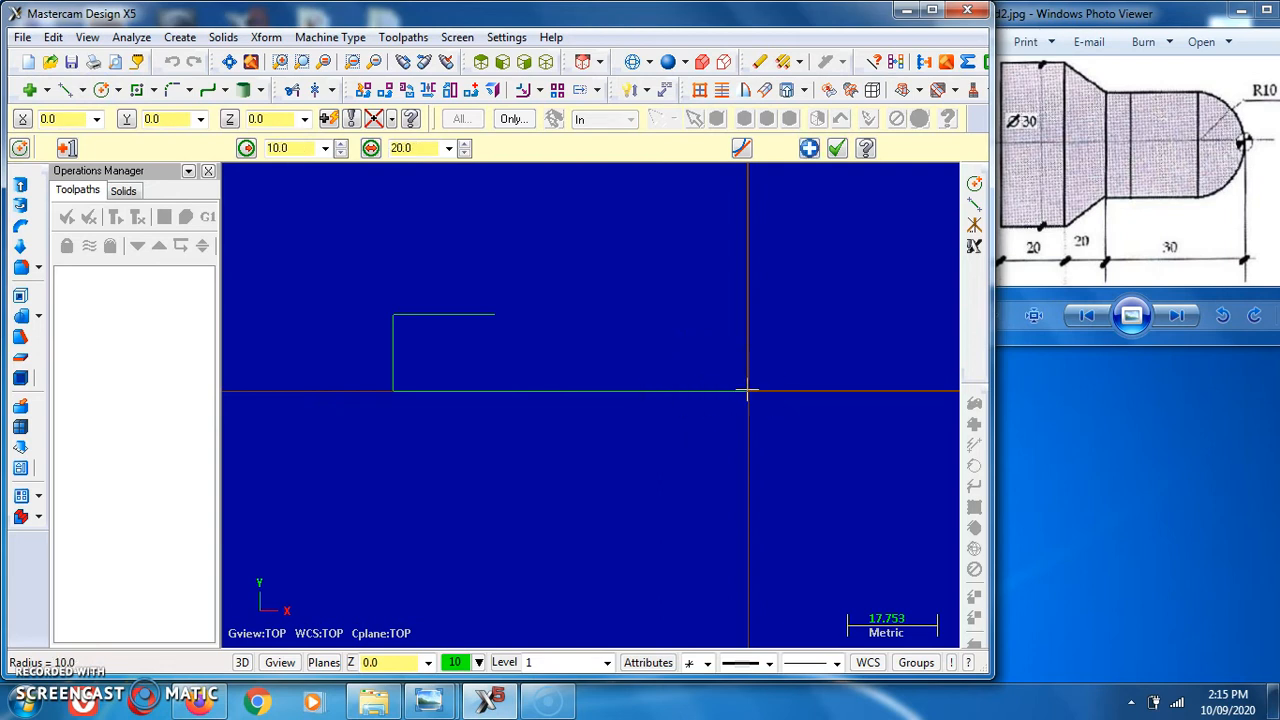
pyautogui.press('Return')
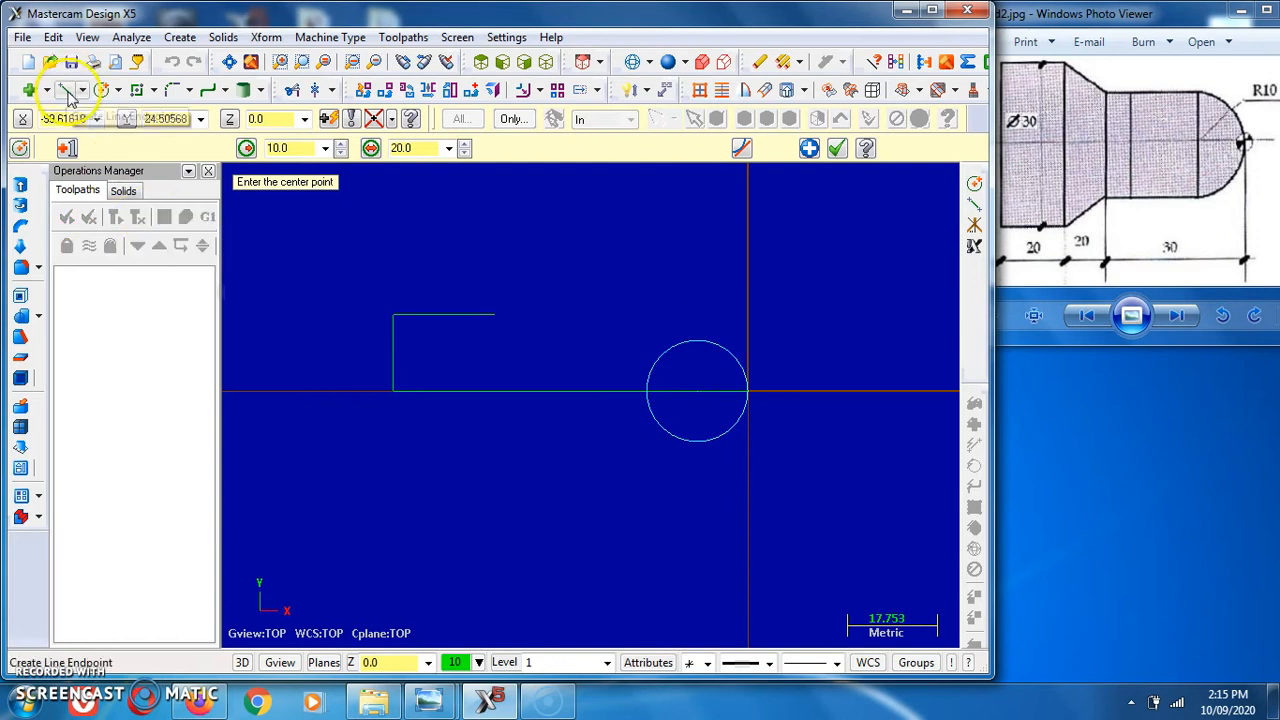
pyautogui.click(837, 148)
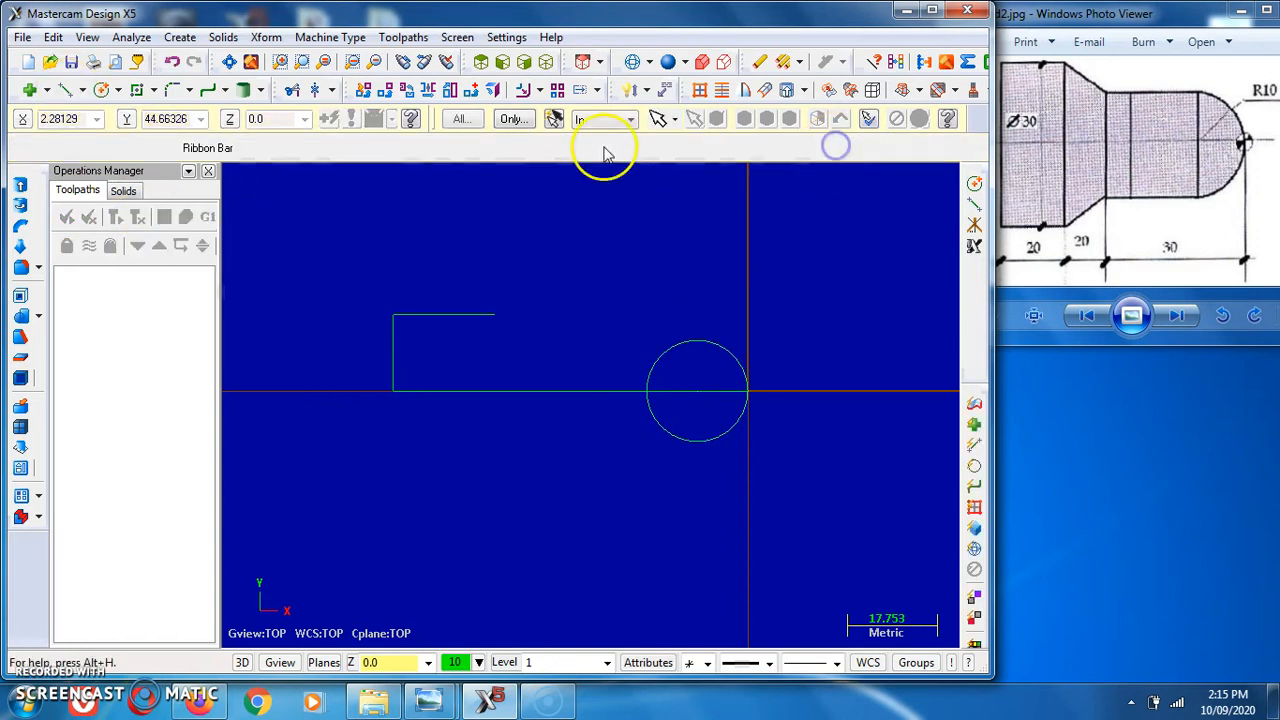
# - Draw a horizontal line 20 mm long at 180 degrees from the uppermost point of the radius 10 circle
pyautogui.click(65, 90)
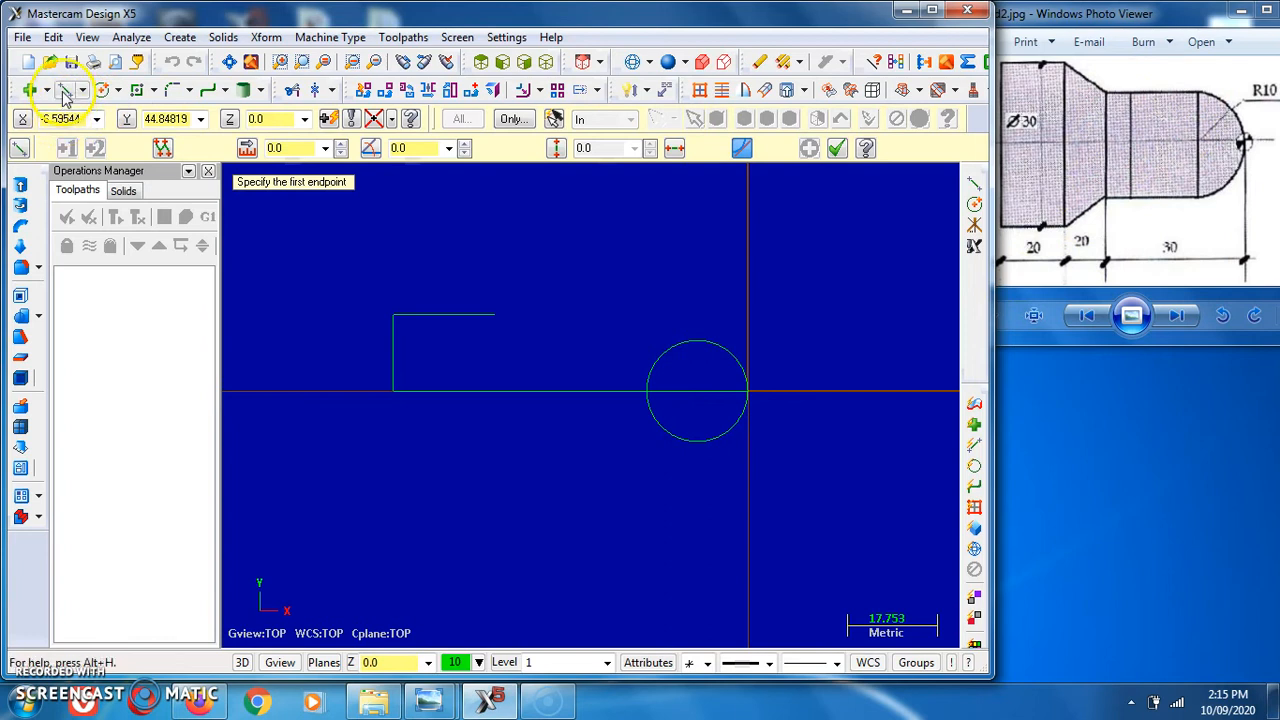
pyautogui.click(697, 342)
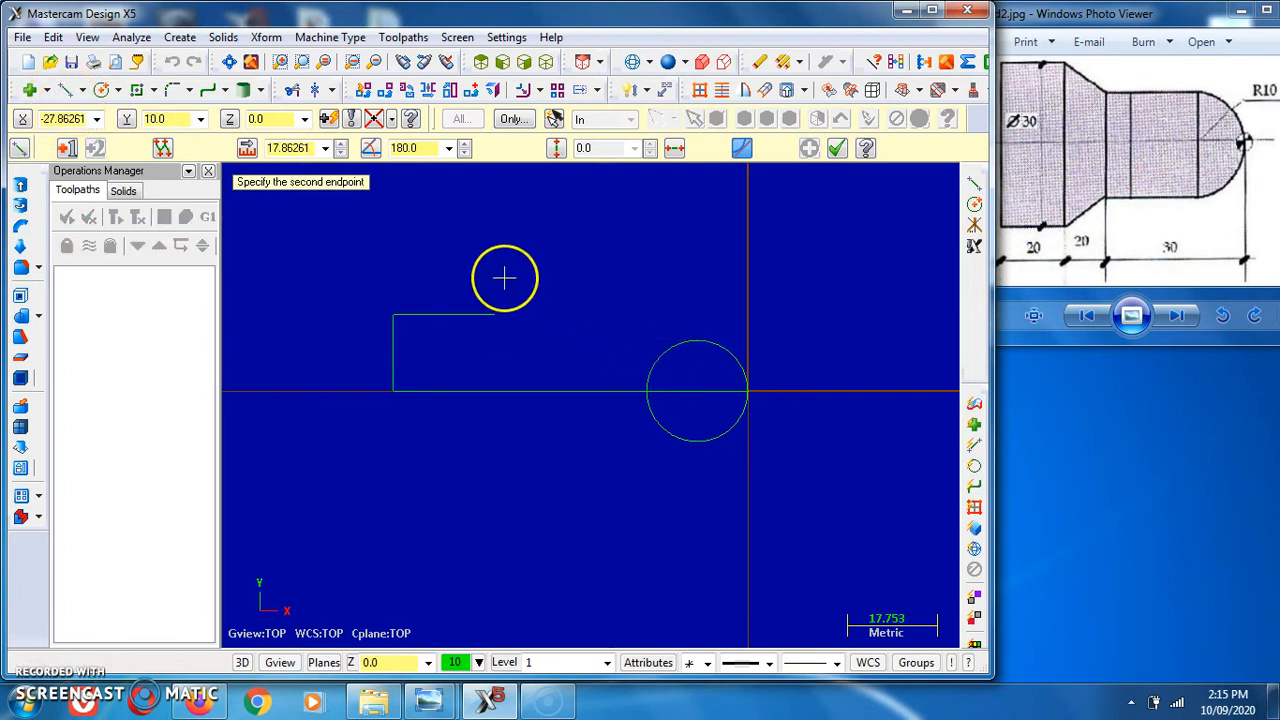
pyautogui.click(289, 148)
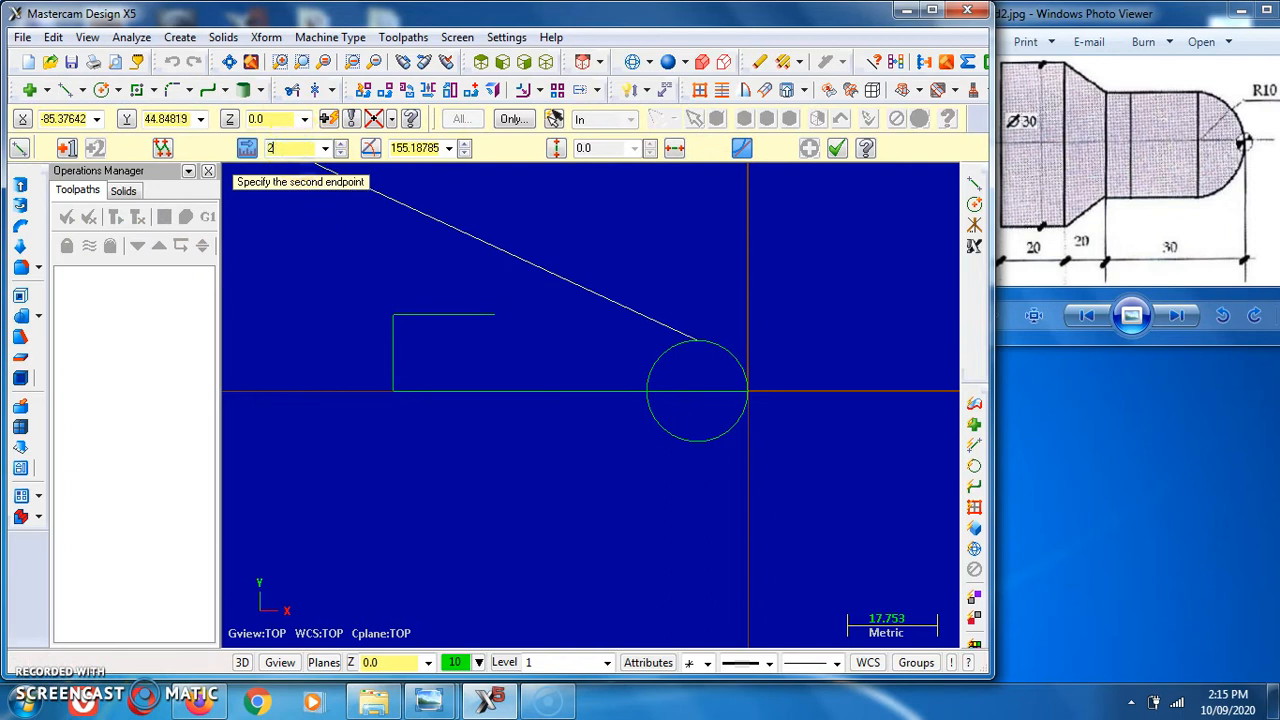
pyautogui.click(400, 148)
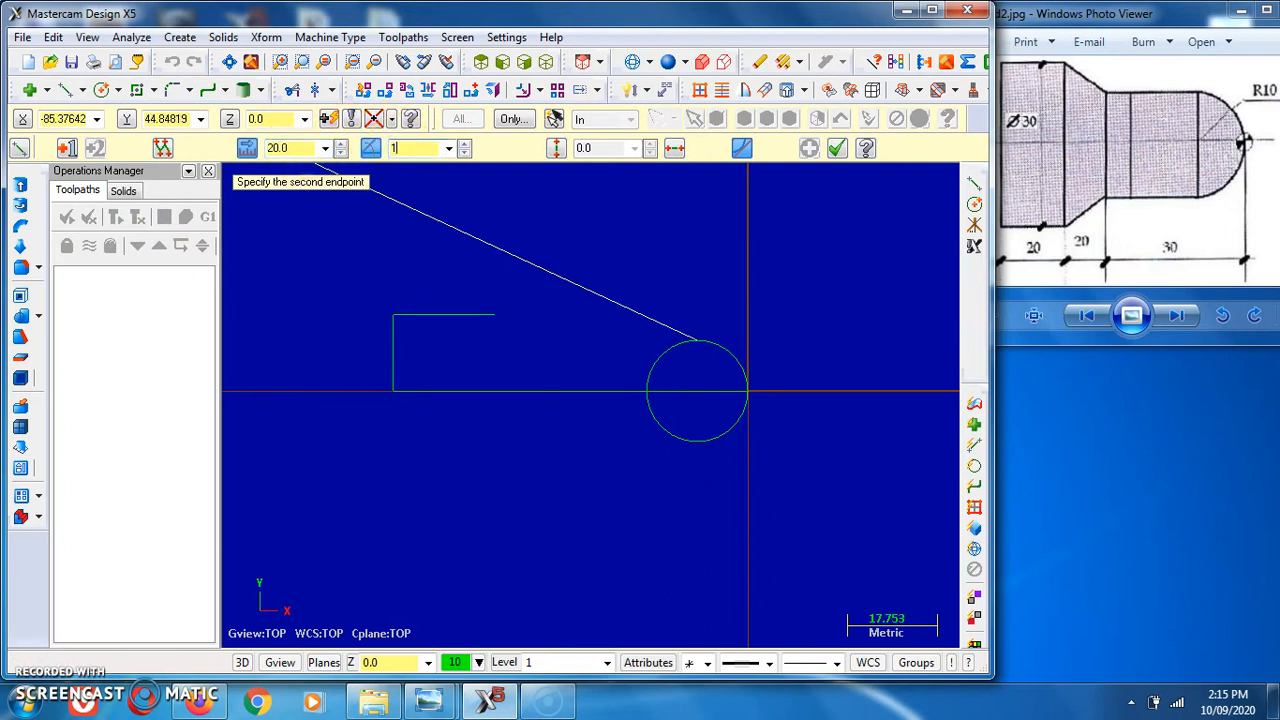
pyautogui.write('180')
pyautogui.press('Return')
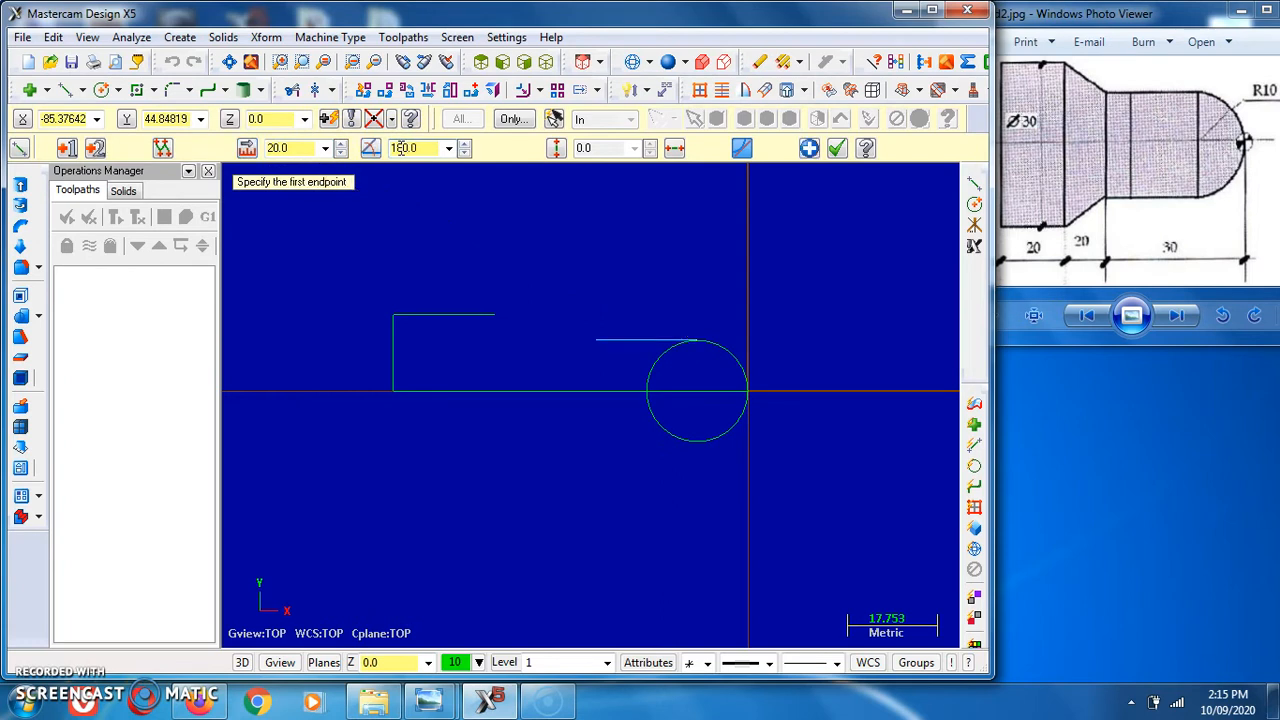
# - Trim the circle with Trim / Break / Extend to the quarter arc between the 20 mm tangent line and the origin
pyautogui.scroll(6, 706, 350)
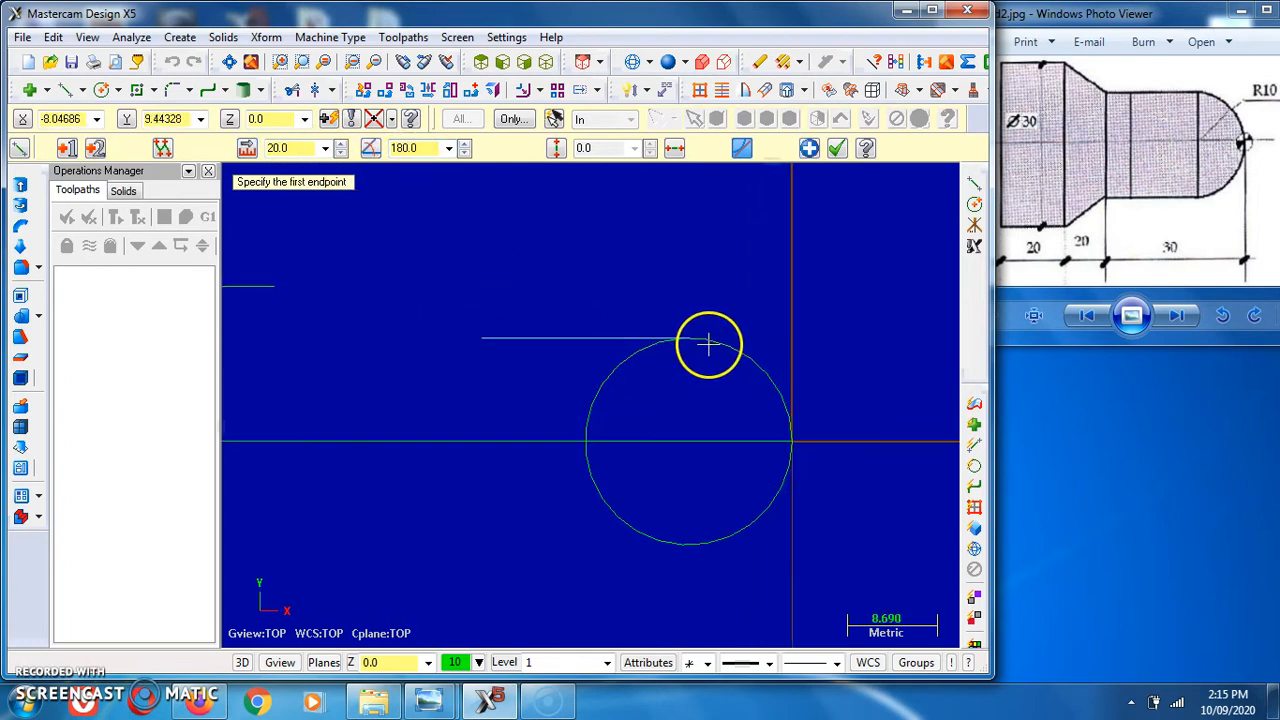
pyautogui.scroll(5, 623, 304)
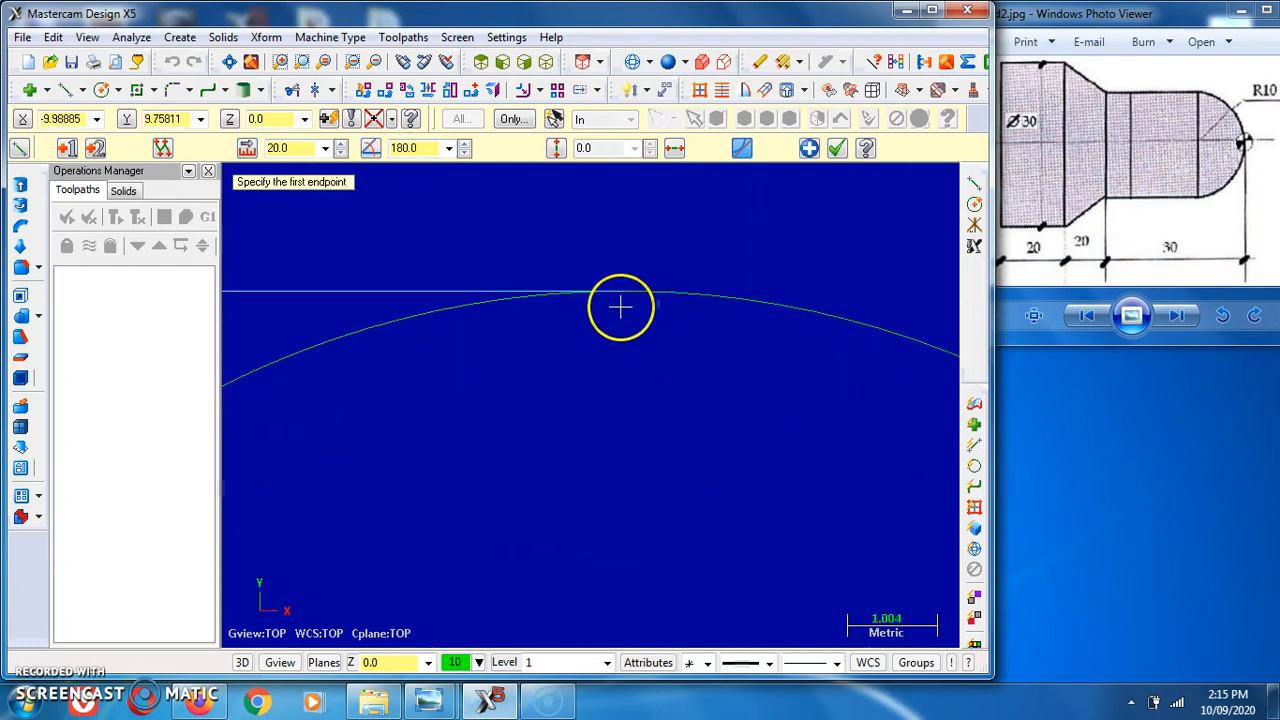
pyautogui.scroll(-8, 620, 302)
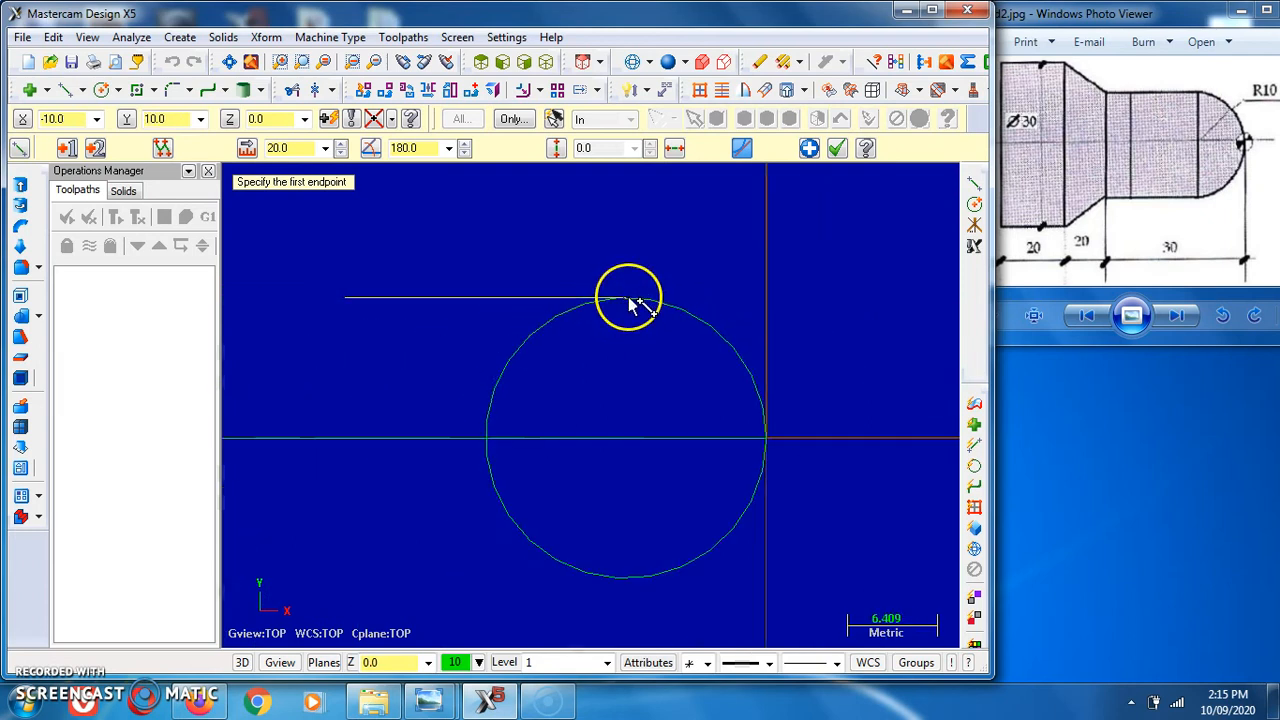
pyautogui.scroll(-2, 629, 302)
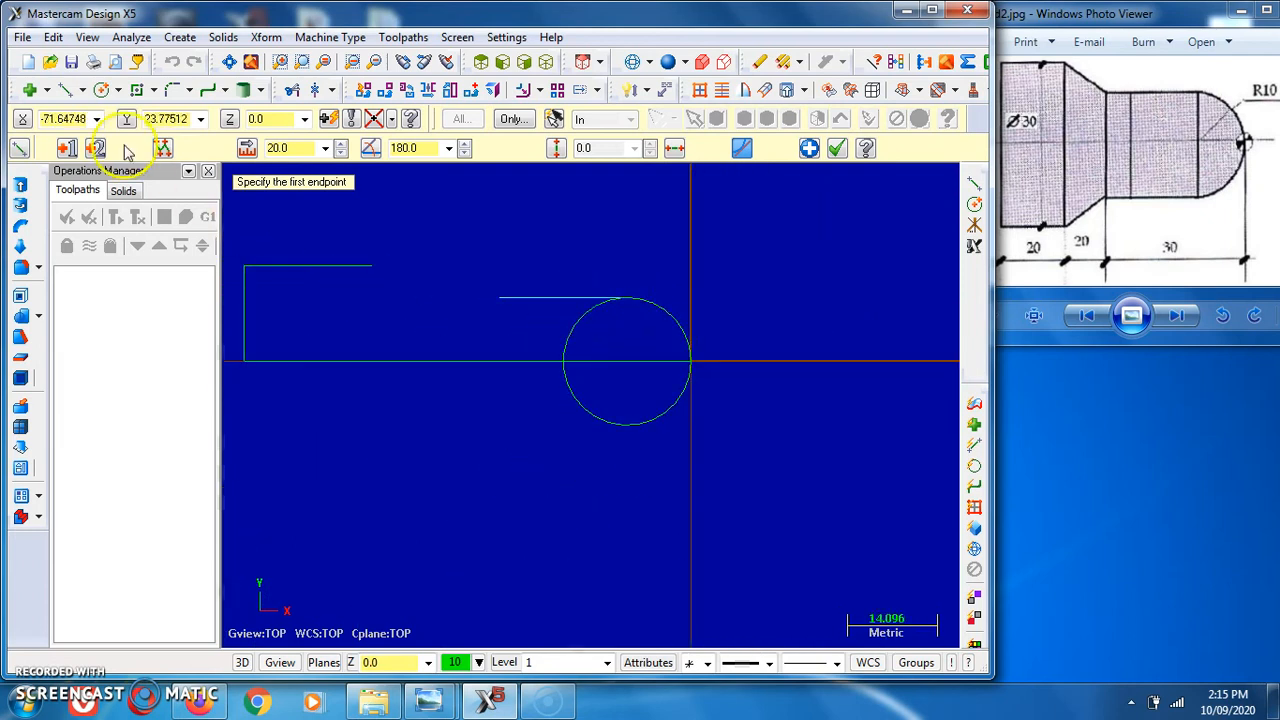
pyautogui.click(54, 38)
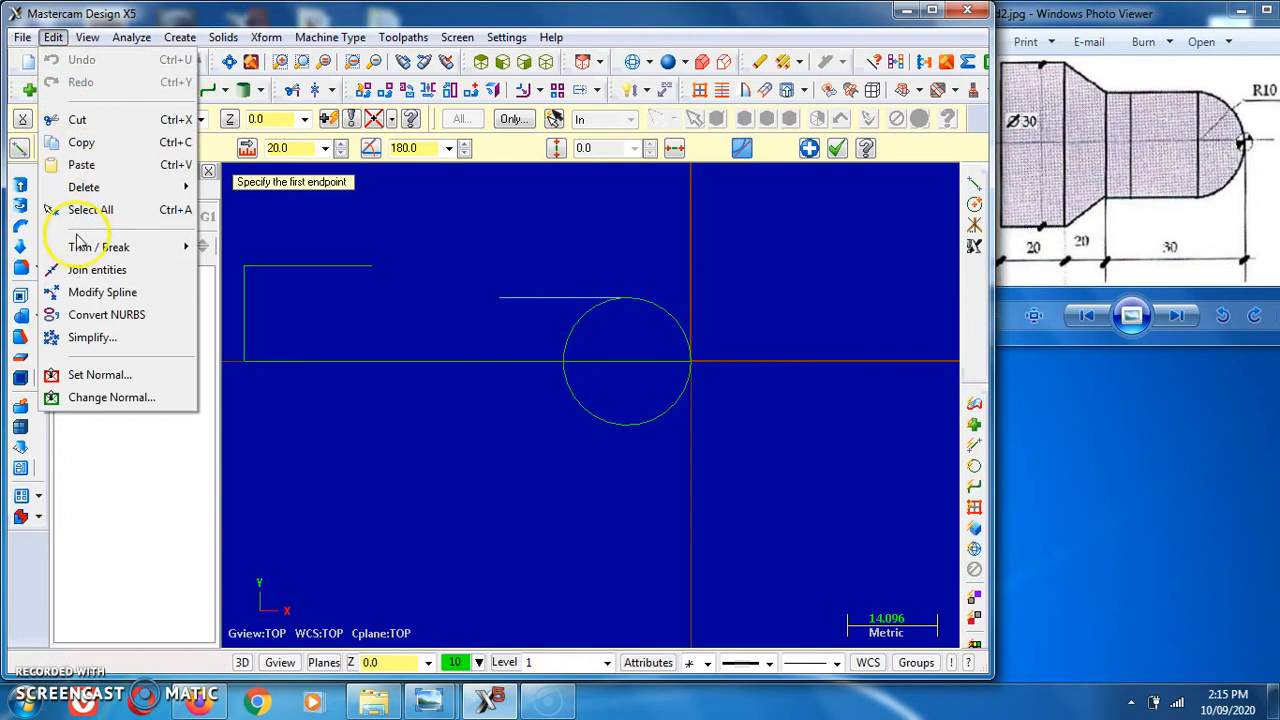
pyautogui.moveTo(99, 247)
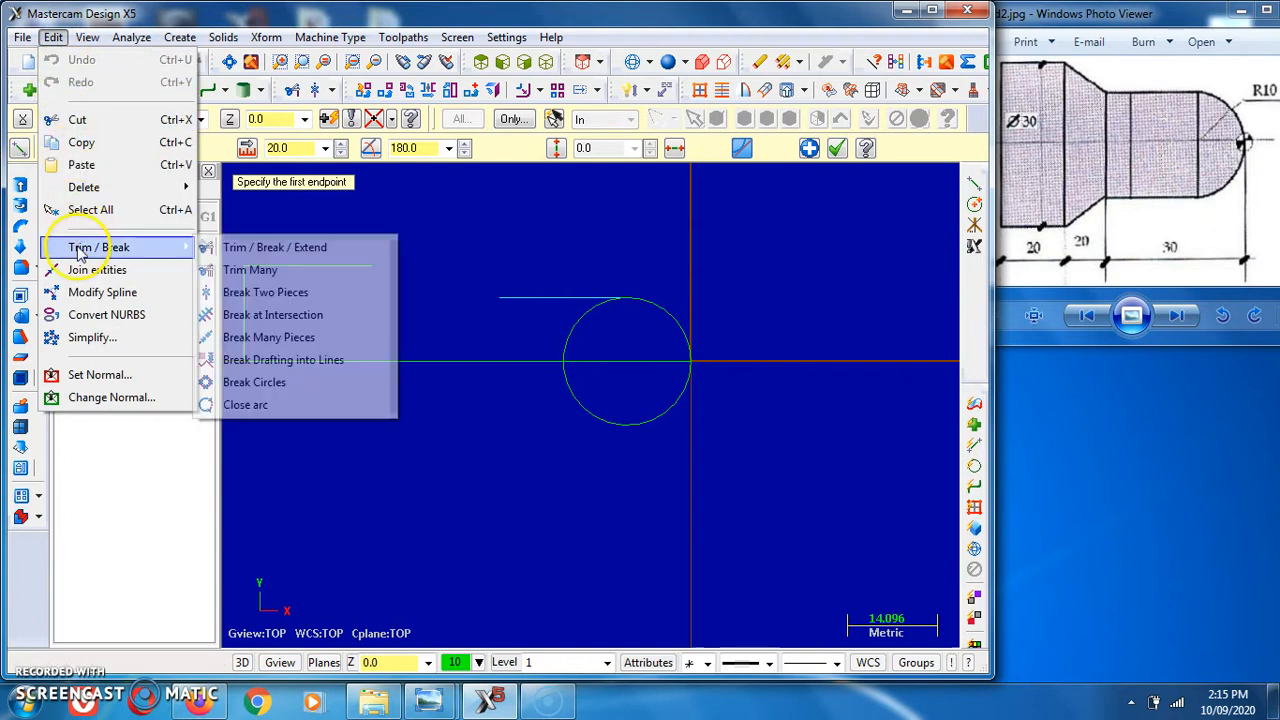
pyautogui.click(287, 248)
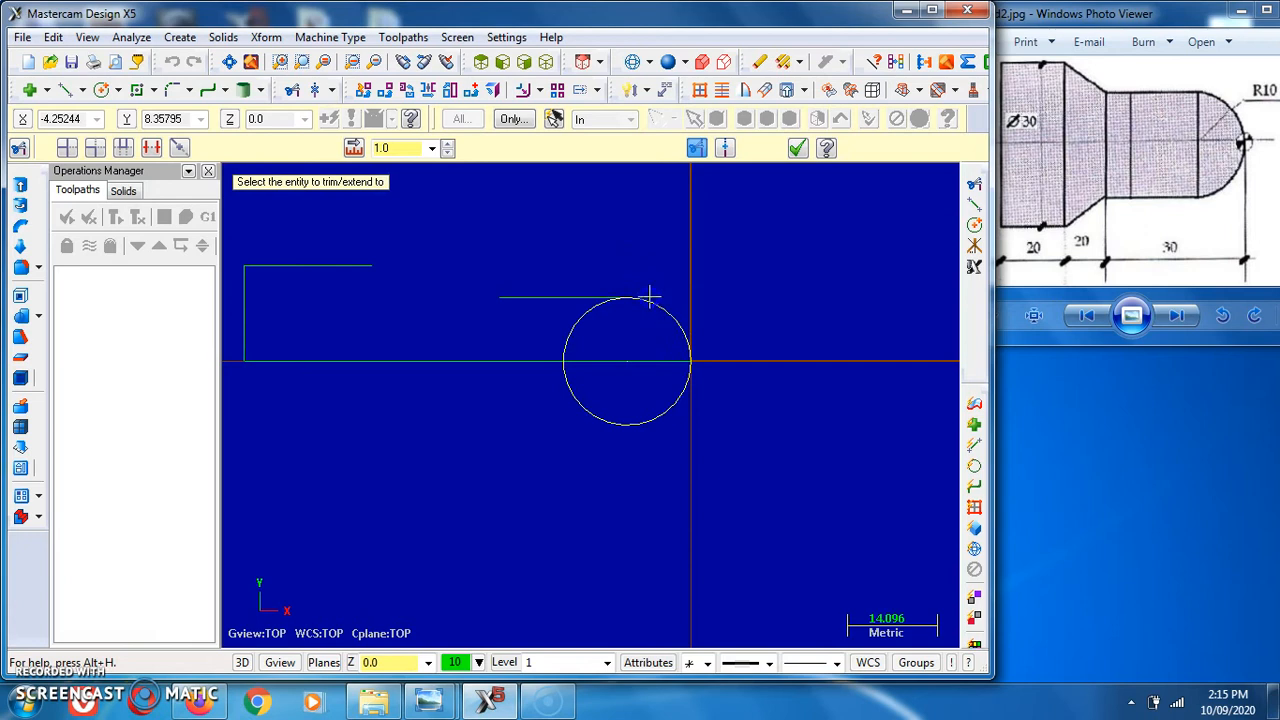
pyautogui.click(534, 297)
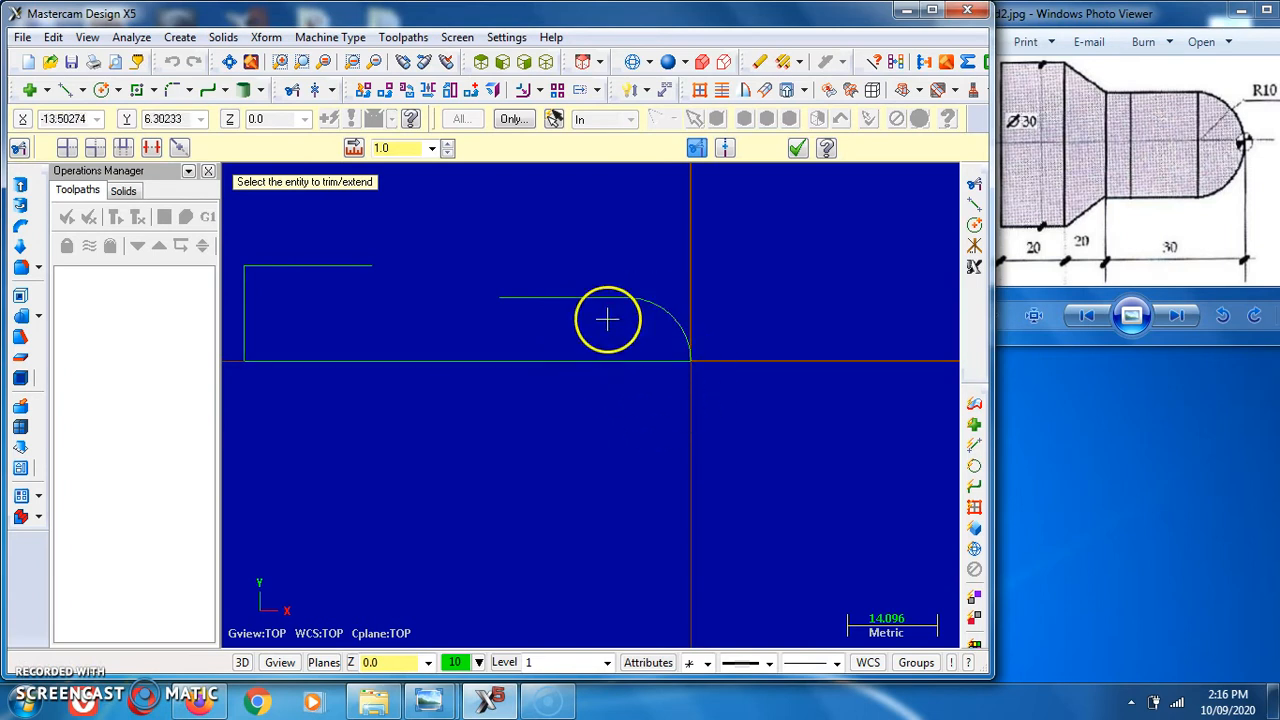
pyautogui.click(797, 149)
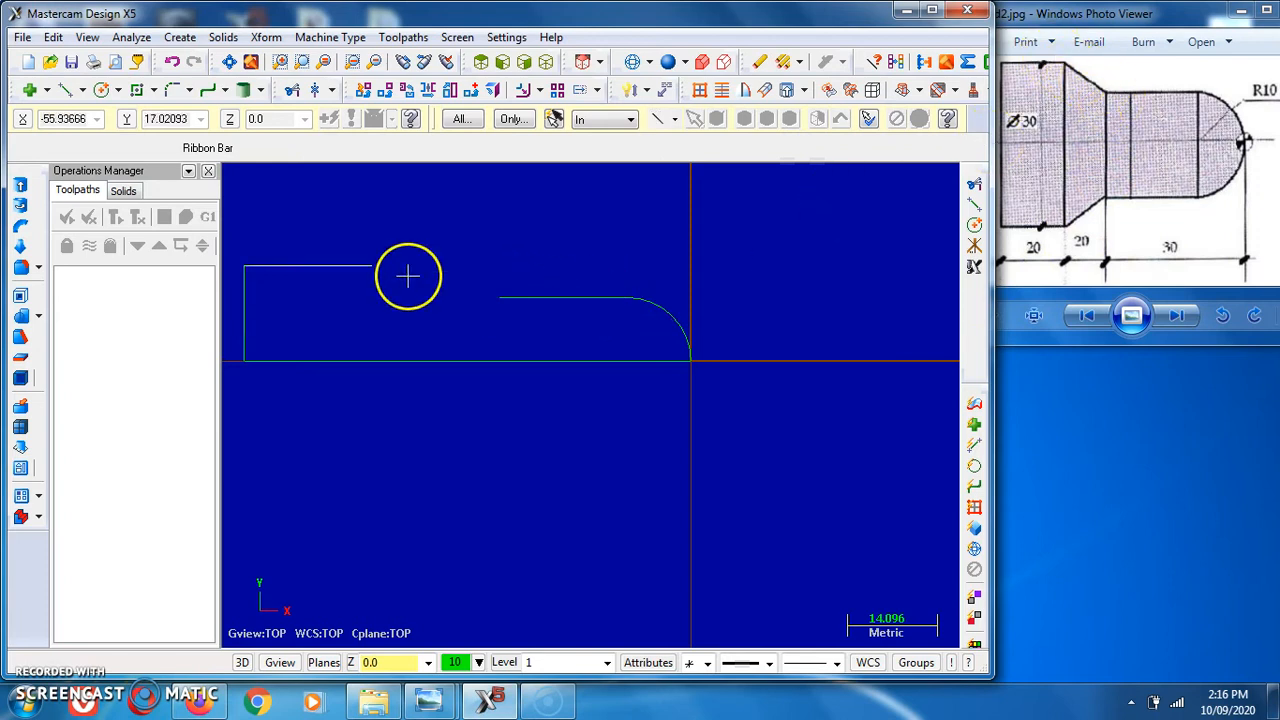
# - Draw the sloped line joining the free ends of the two 20 mm horizontal lines
pyautogui.click(65, 89)
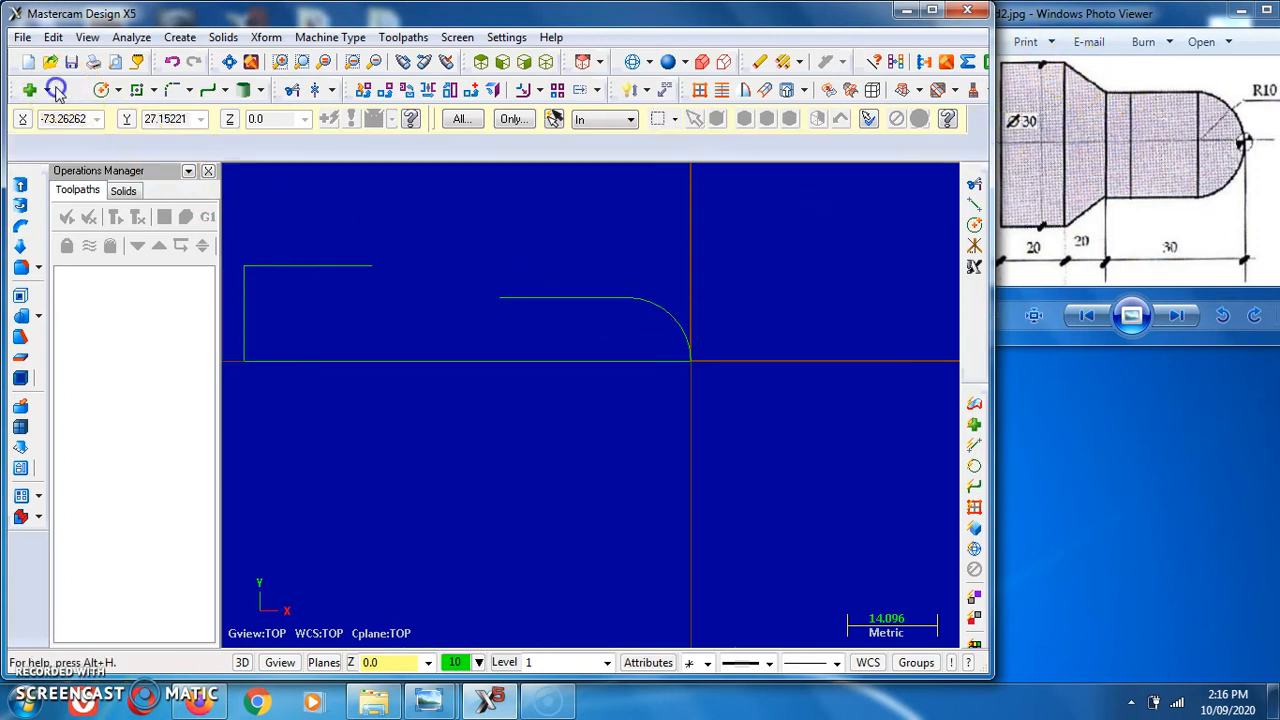
pyautogui.click(372, 266)
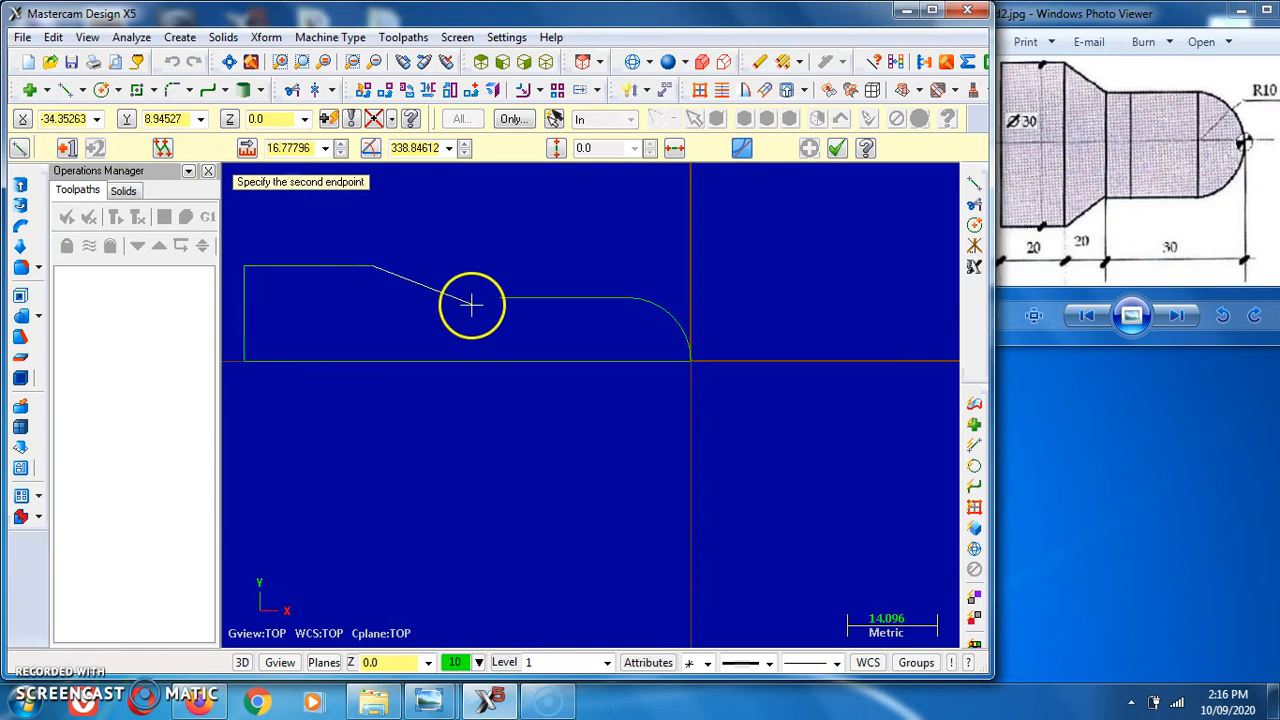
pyautogui.click(505, 303)
pyautogui.click(834, 149)
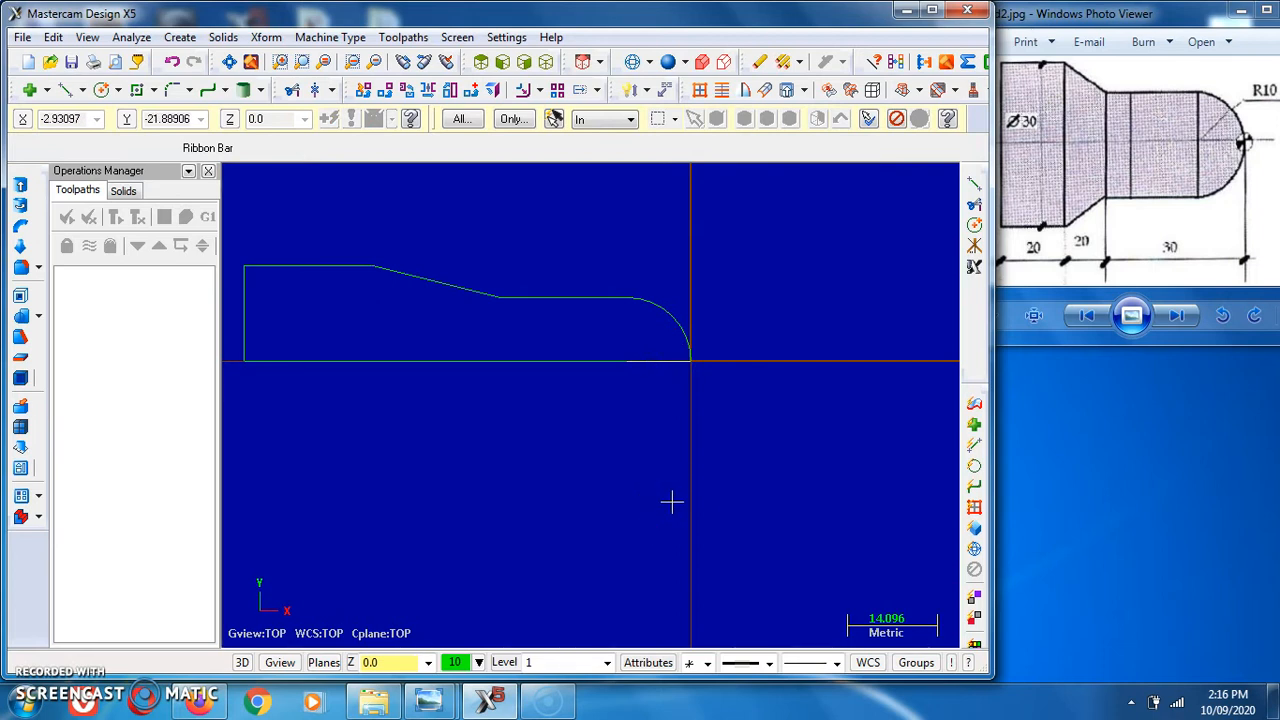
# - Delete the 10 mm helper line that overlaps the centre line at the origin
pyautogui.click(233, 168)
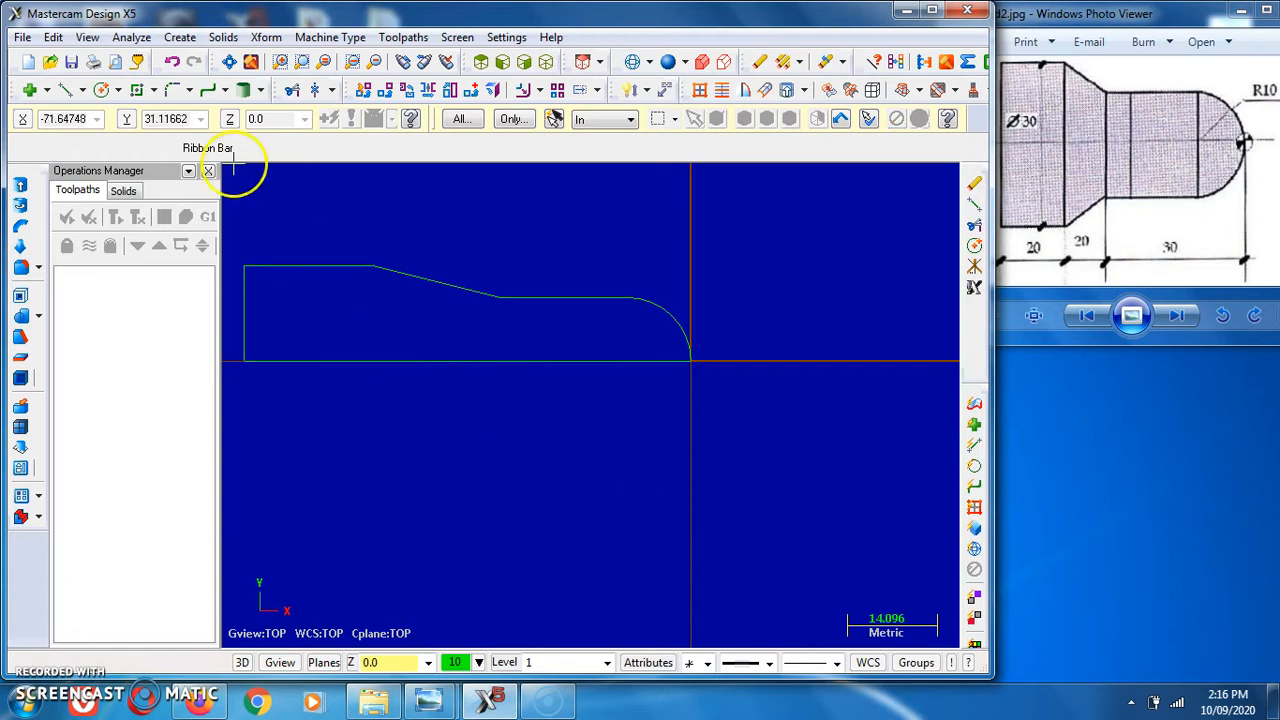
pyautogui.click(70, 92)
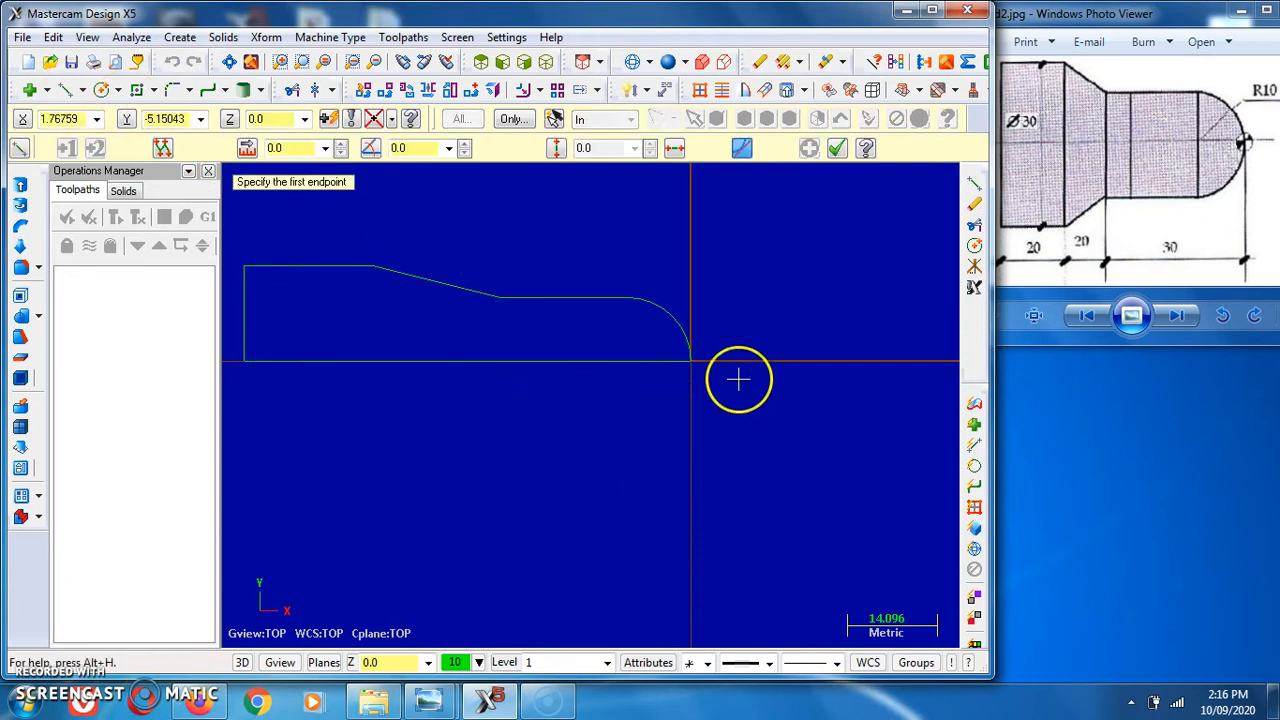
pyautogui.click(840, 149)
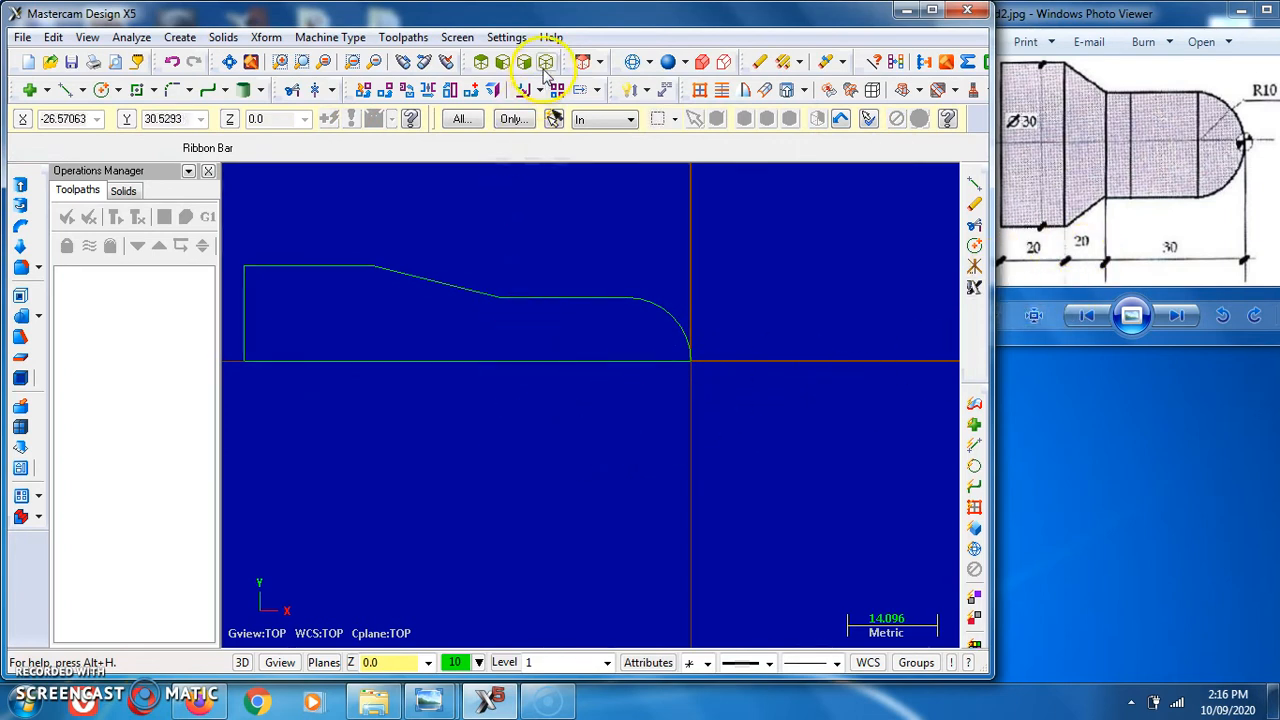
pyautogui.click(484, 64)
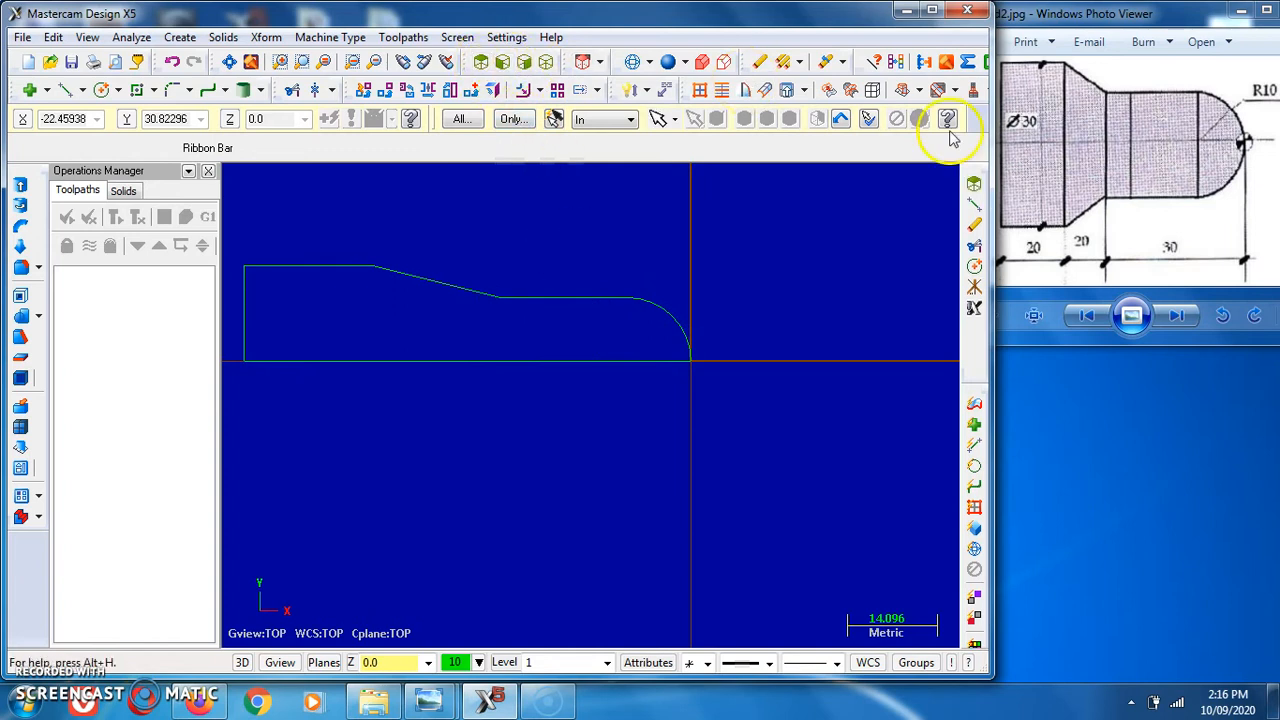
pyautogui.click(547, 63)
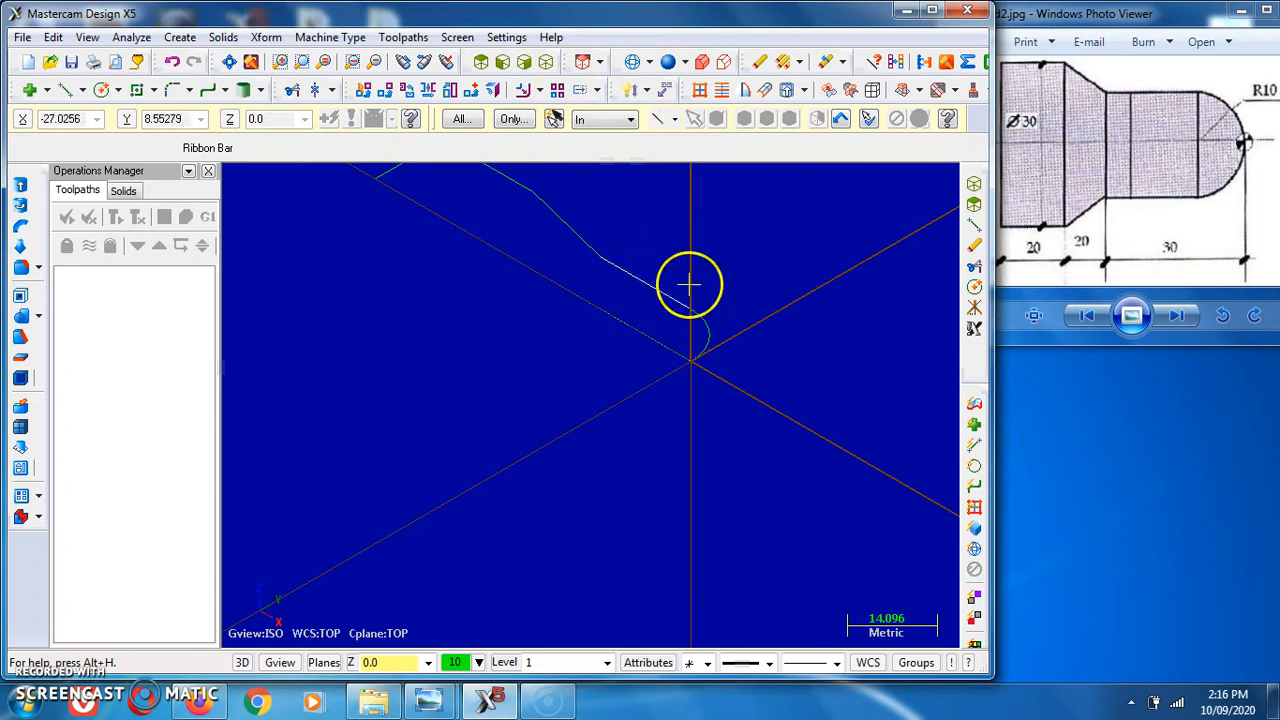
pyautogui.click(481, 63)
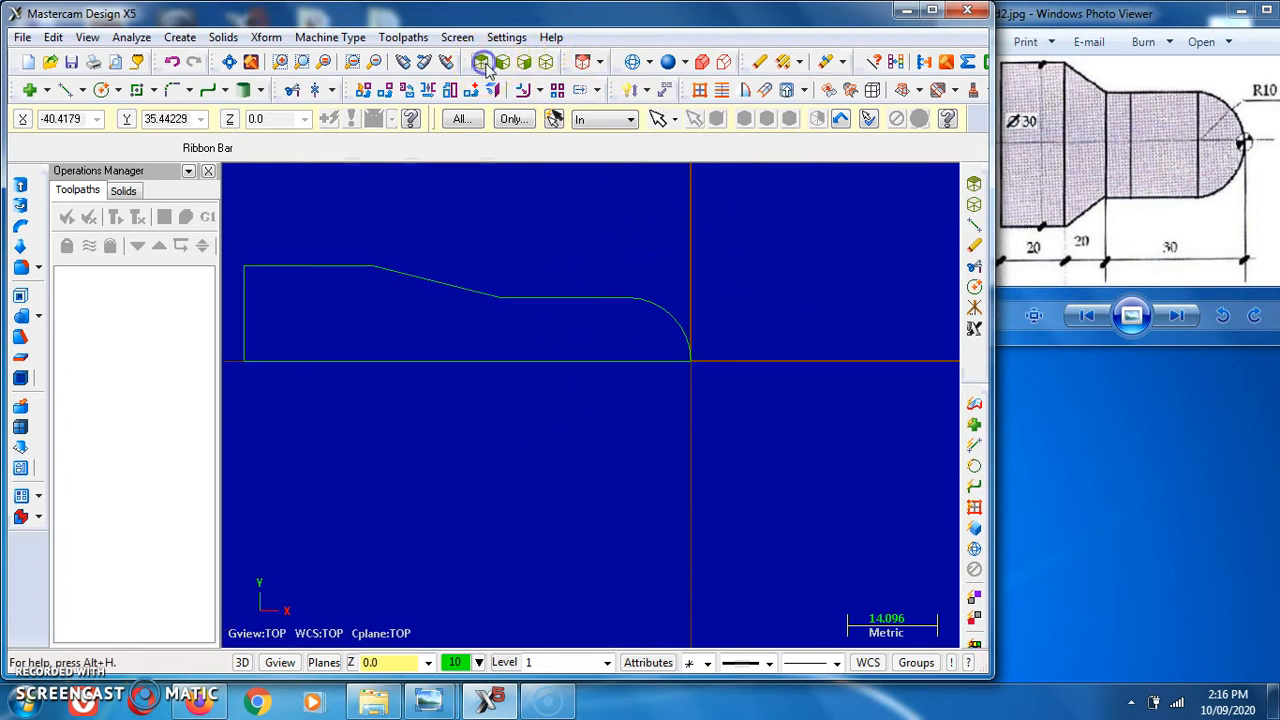
pyautogui.click(228, 39)
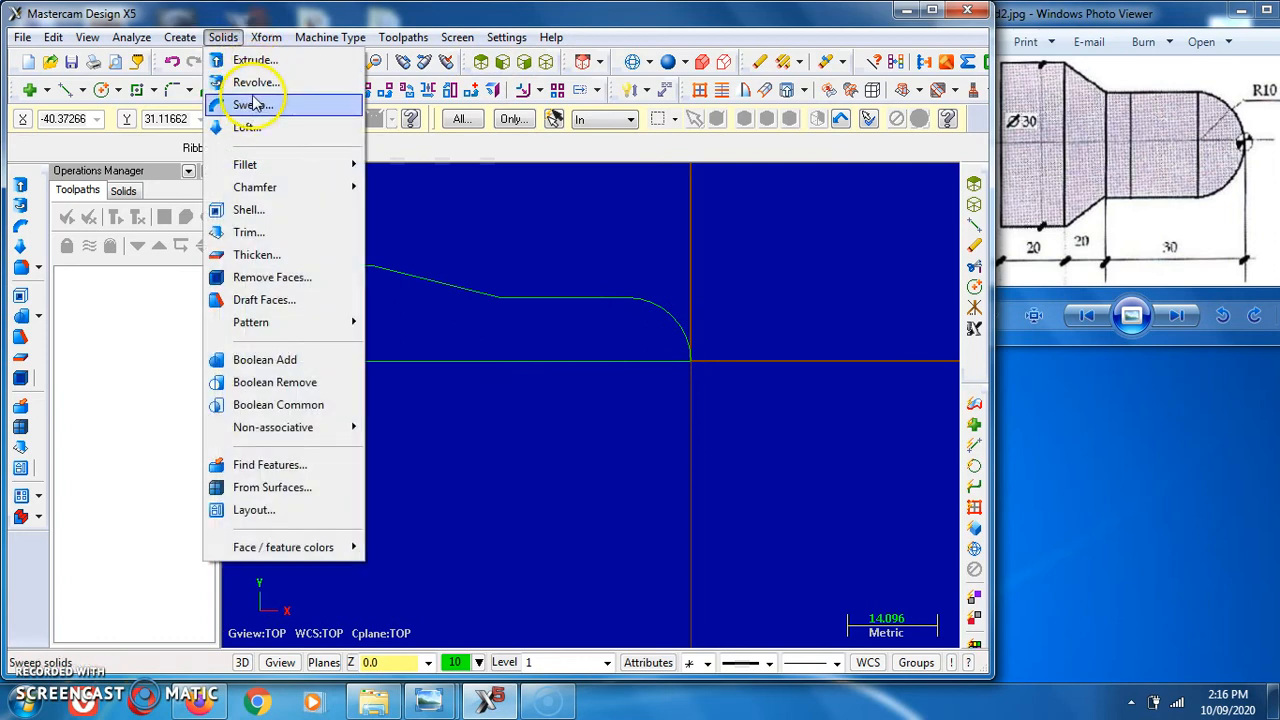
pyautogui.click(223, 37)
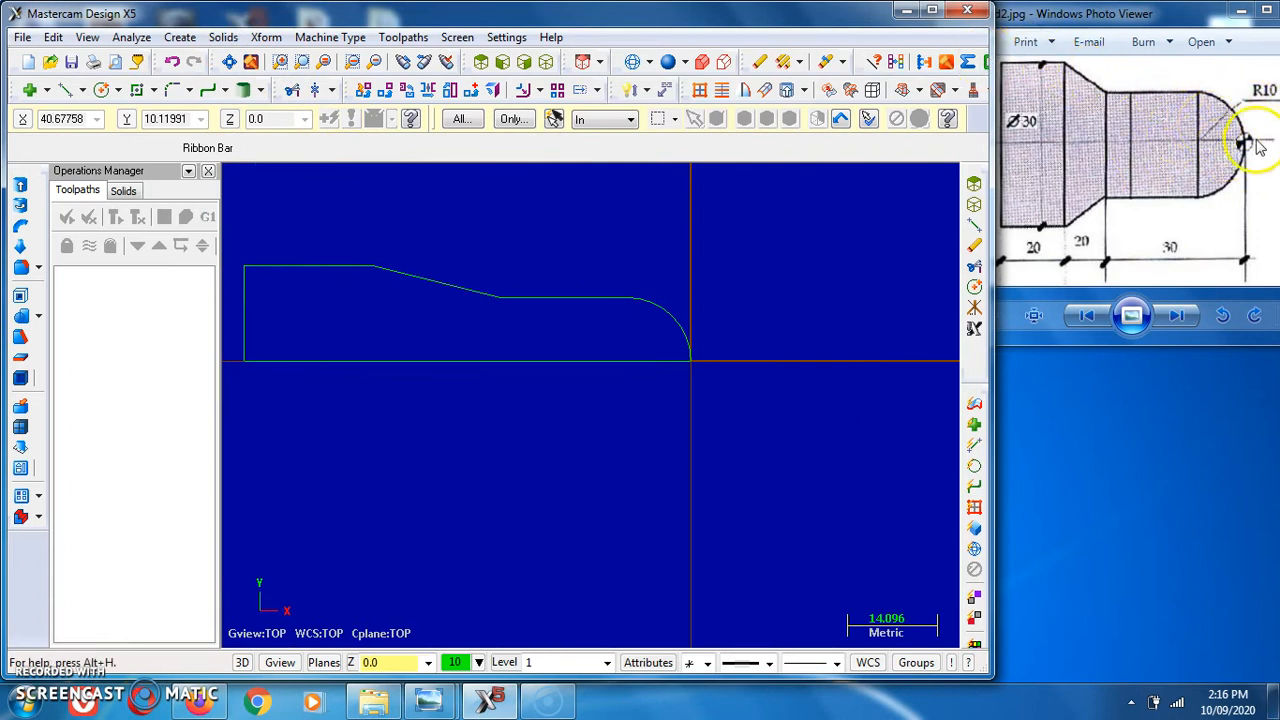
# - Set the machine type to the default lathe
pyautogui.click(326, 37)
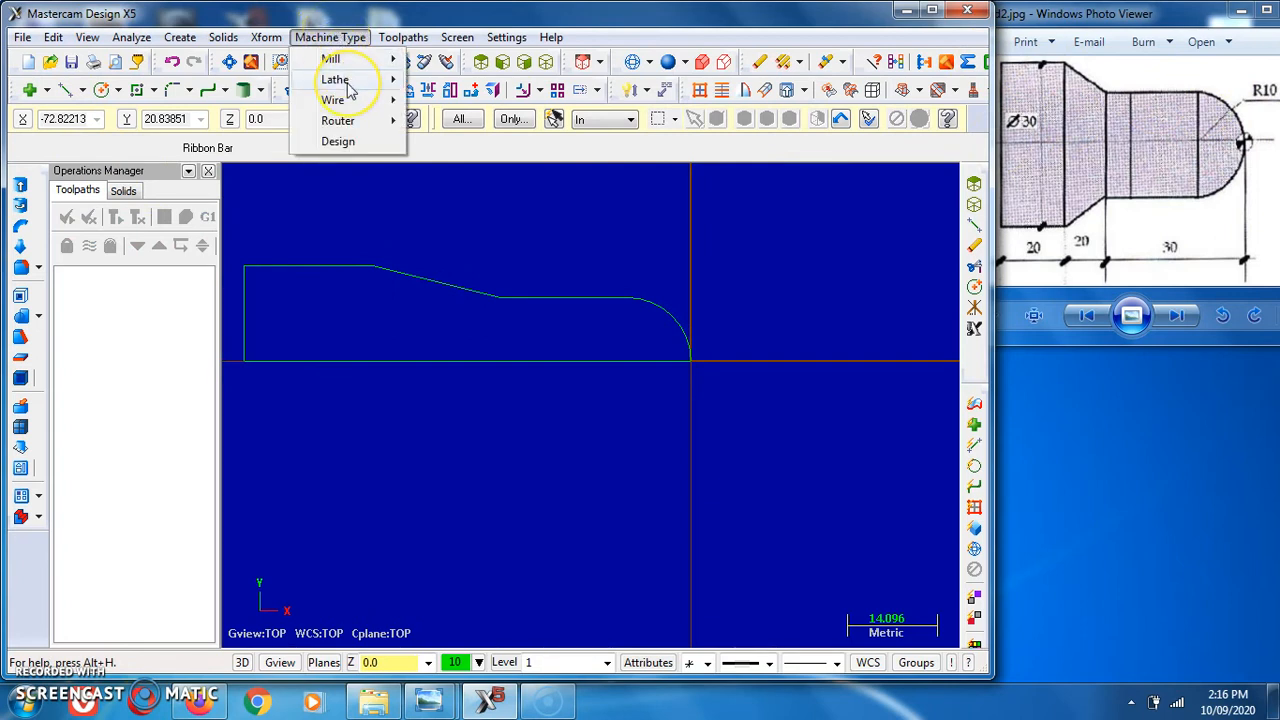
pyautogui.moveTo(350, 90)
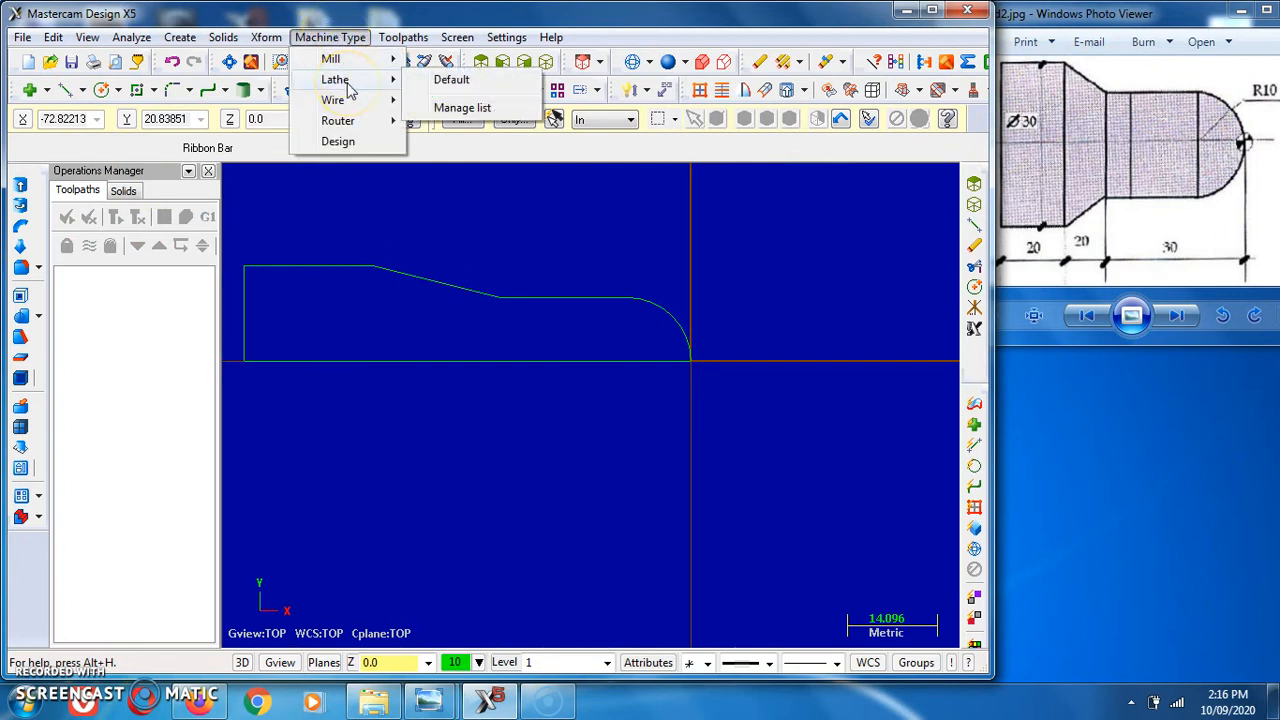
pyautogui.click(450, 80)
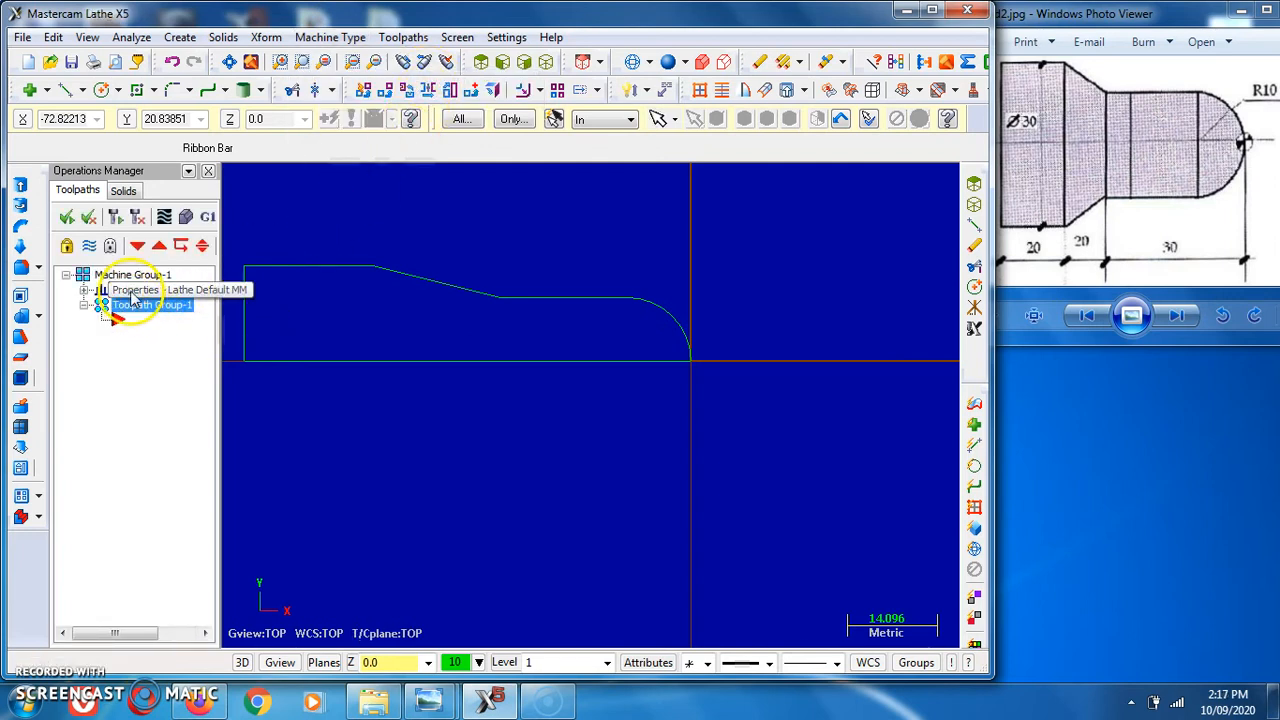
# - Expand the lathe machine group's properties and open its stock setup
pyautogui.click(128, 291)
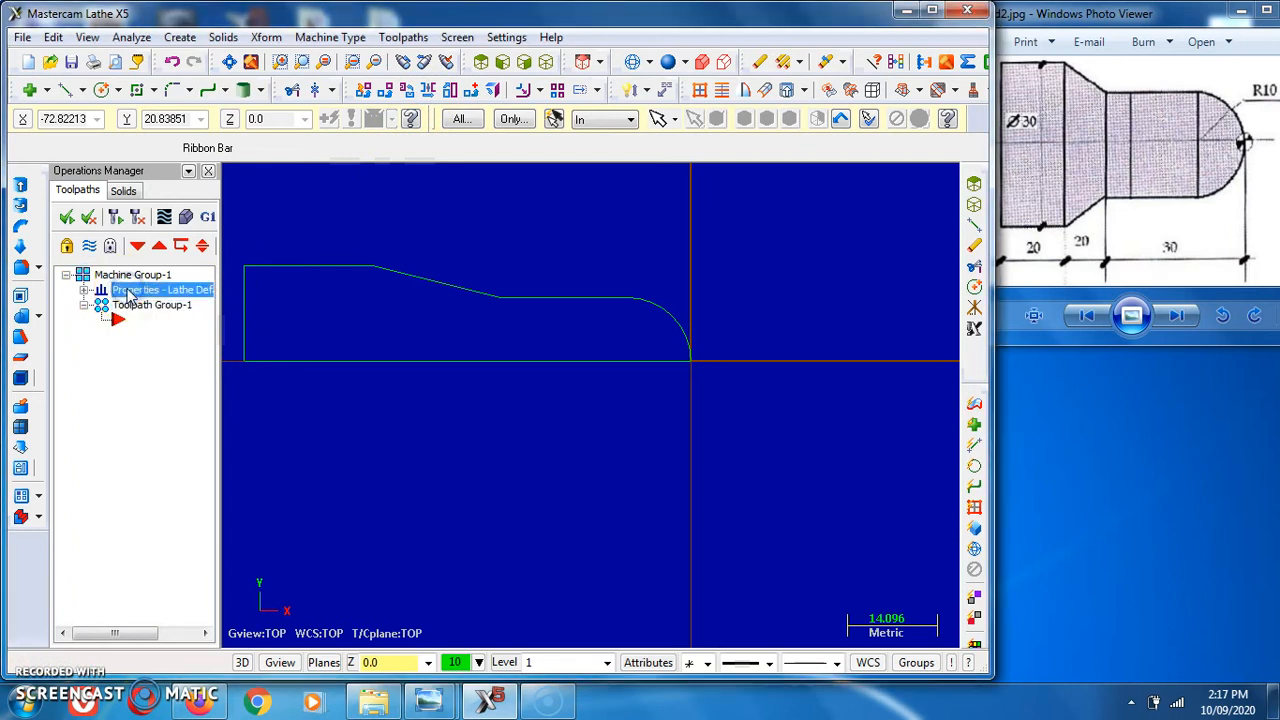
pyautogui.click(127, 291)
pyautogui.click(100, 292)
pyautogui.doubleClick(98, 292)
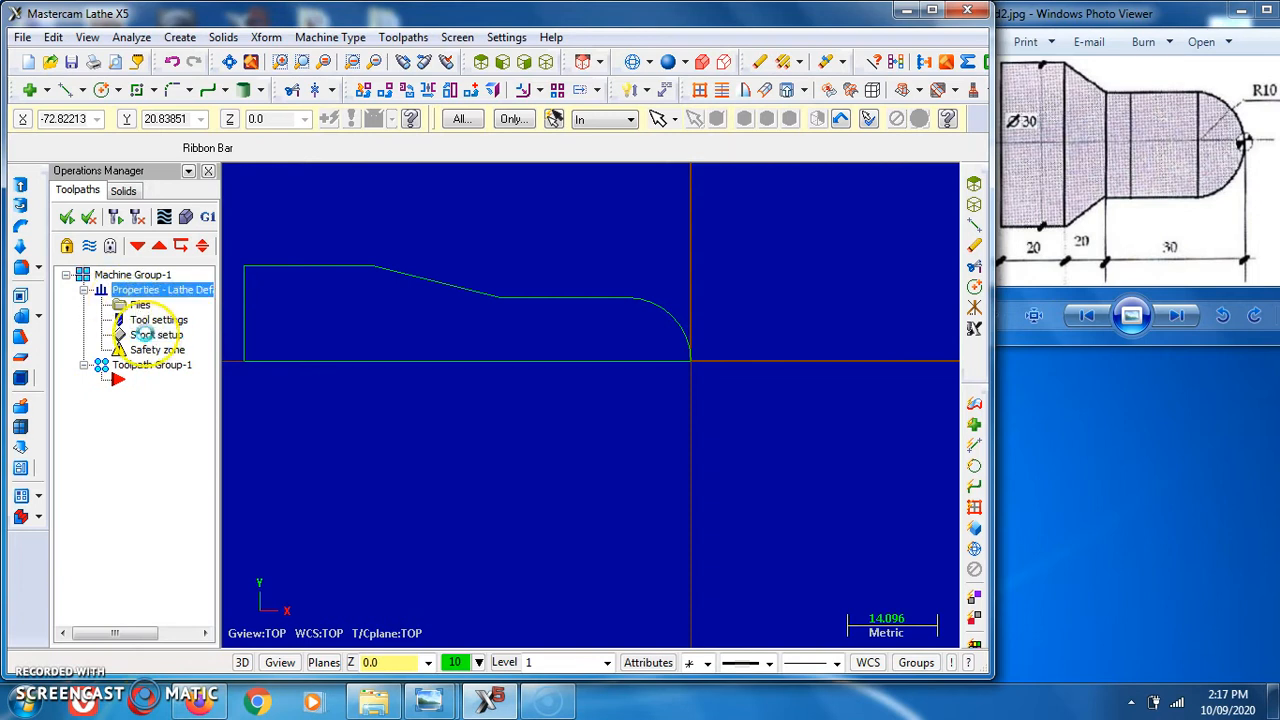
pyautogui.click(143, 334)
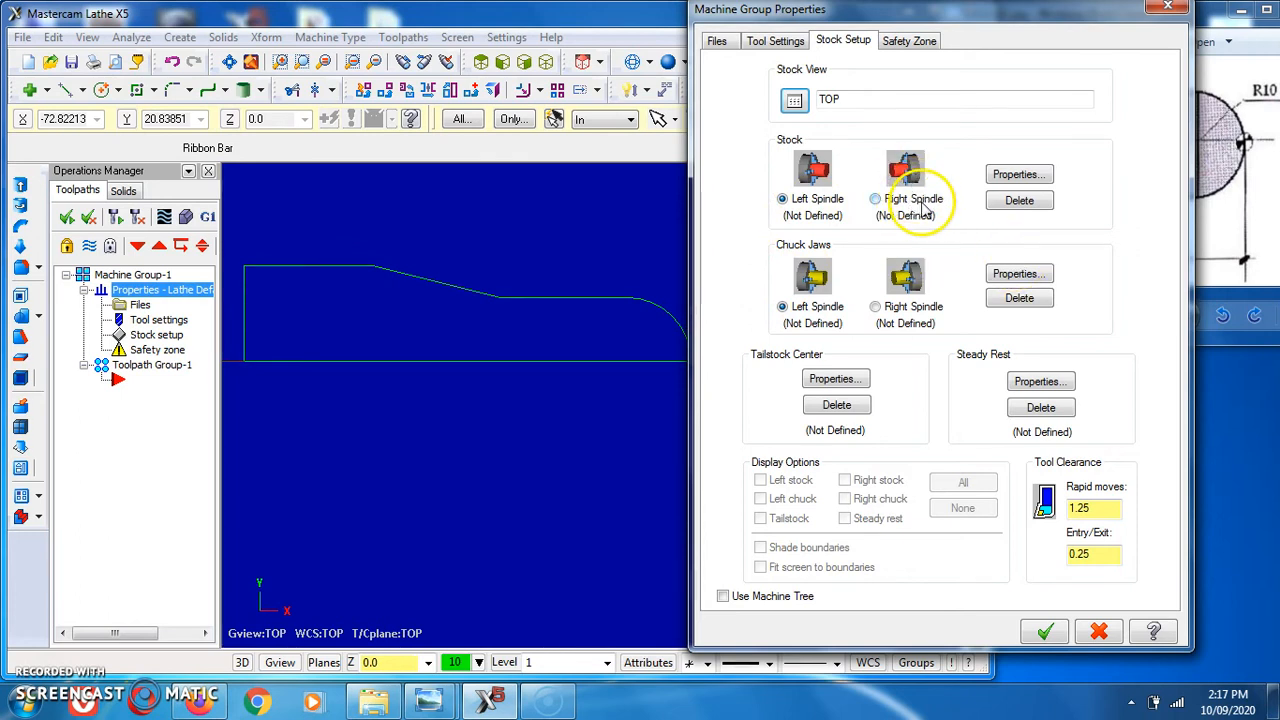
# - Define the left spindle stock as a cylinder with a 35 mm outer diameter and 100 mm length
pyautogui.click(1018, 175)
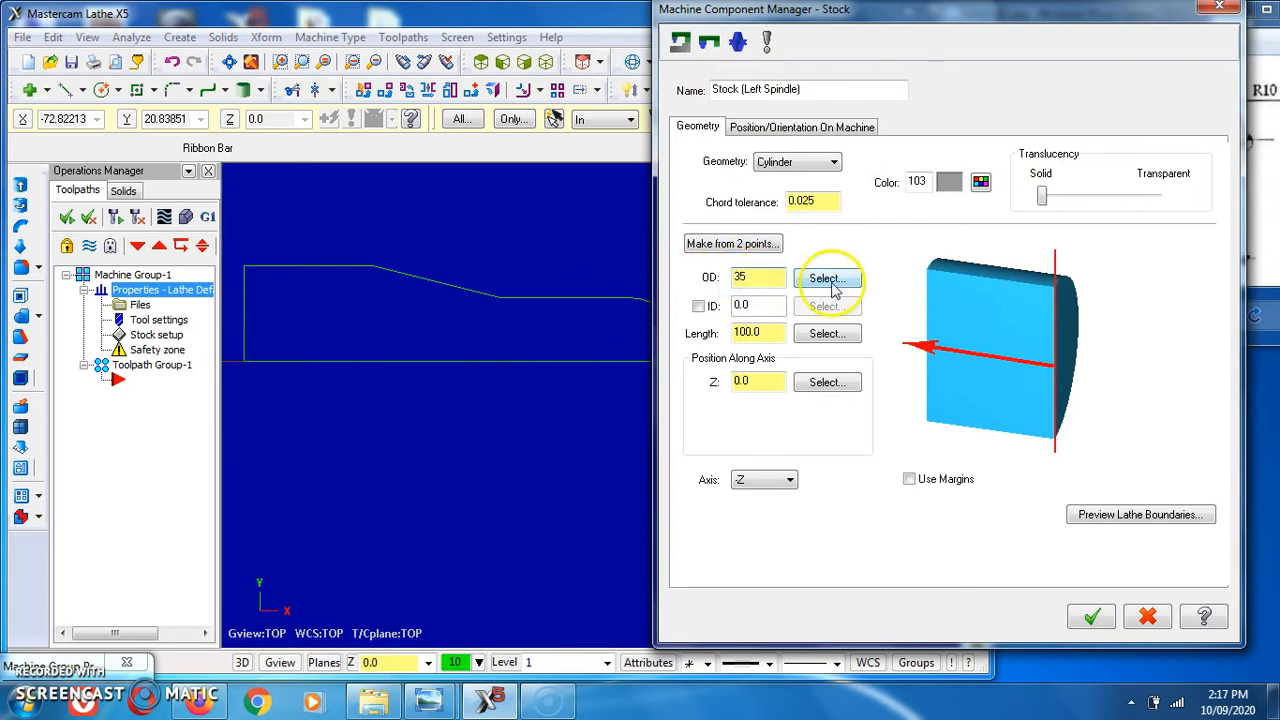
pyautogui.click(762, 334)
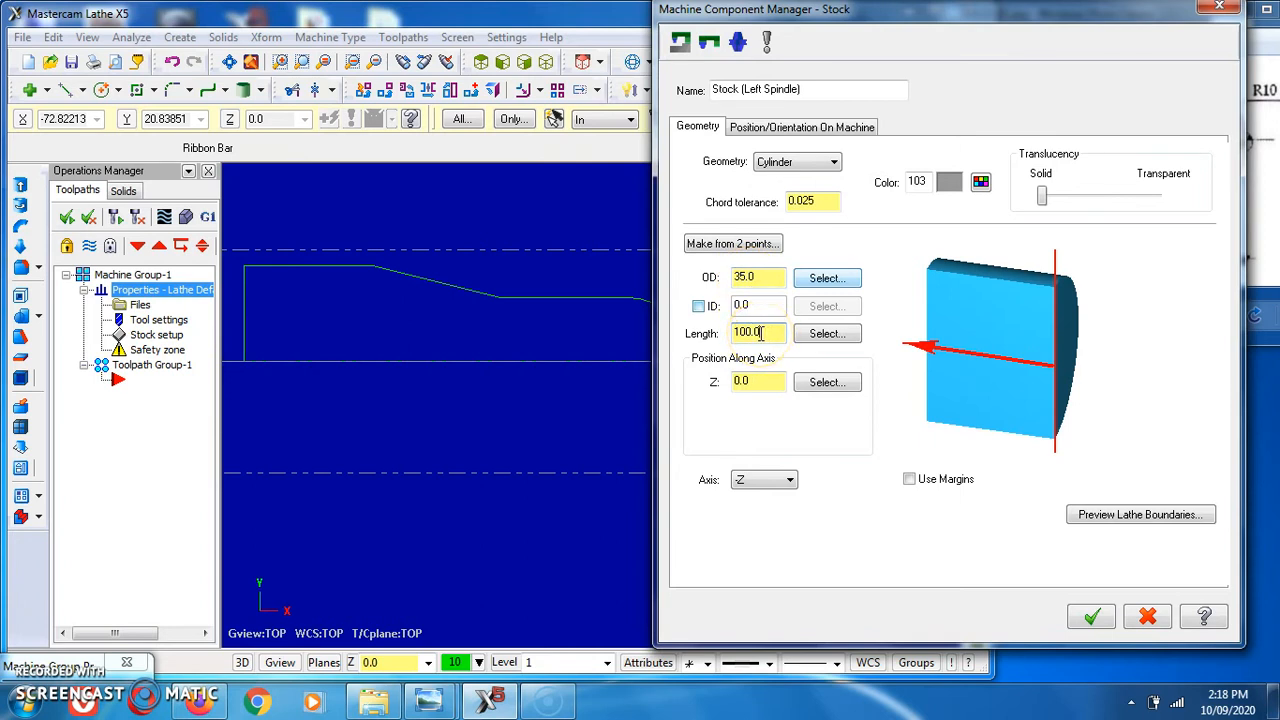
pyautogui.click(1093, 617)
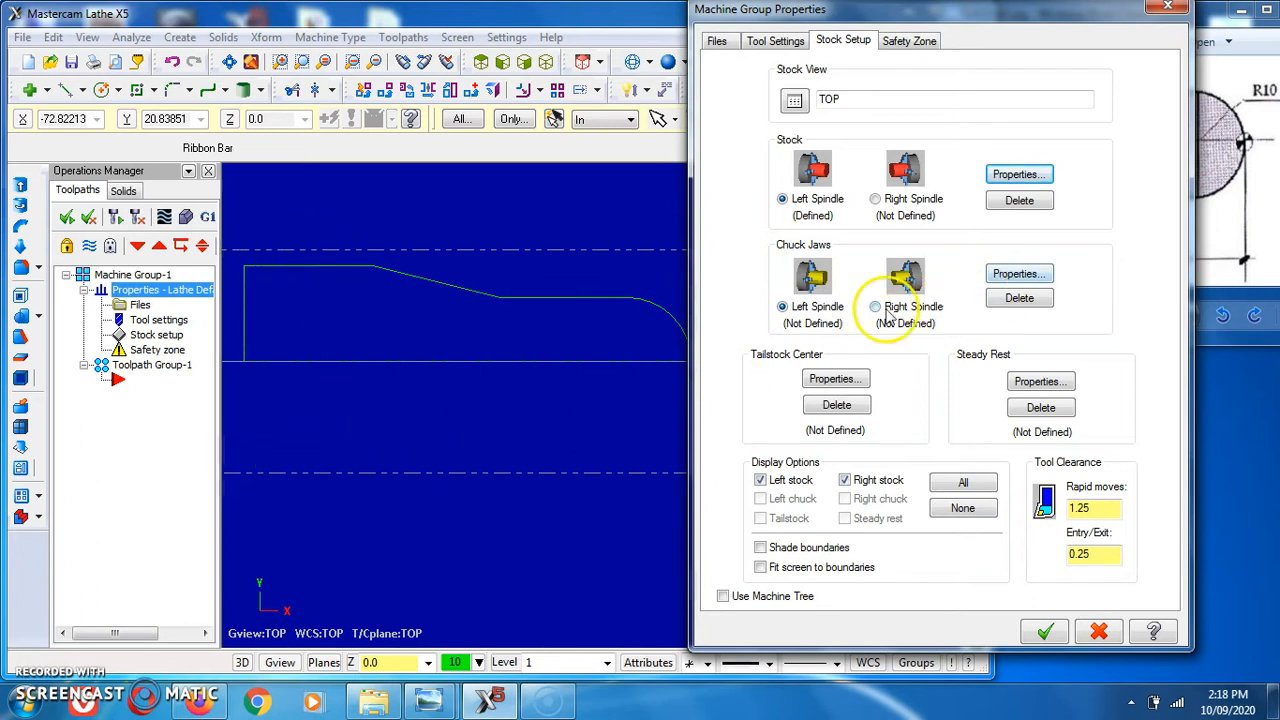
# - Define the left spindle chuck jaws positioned from the stock with a grip length of 10 mm, and accept the machine group properties
pyautogui.click(1016, 276)
pyautogui.moveTo(1010, 20); pyautogui.dragTo(849, 20)
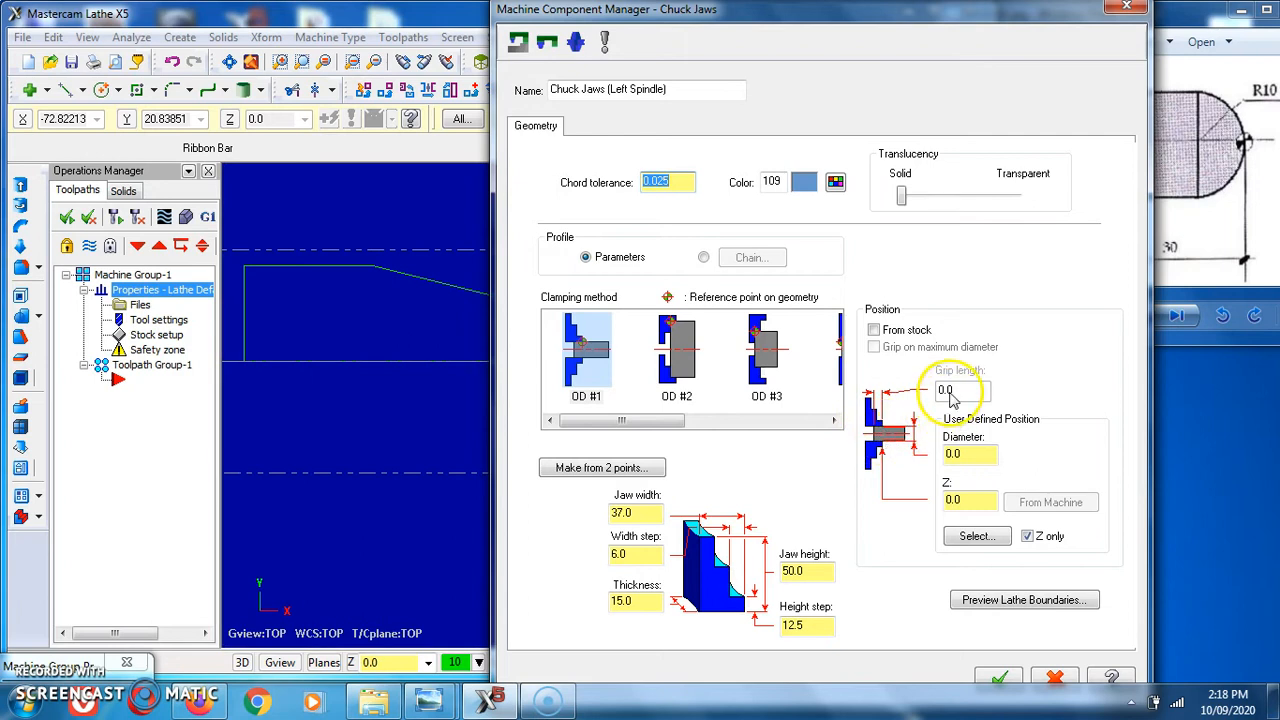
pyautogui.click(874, 331)
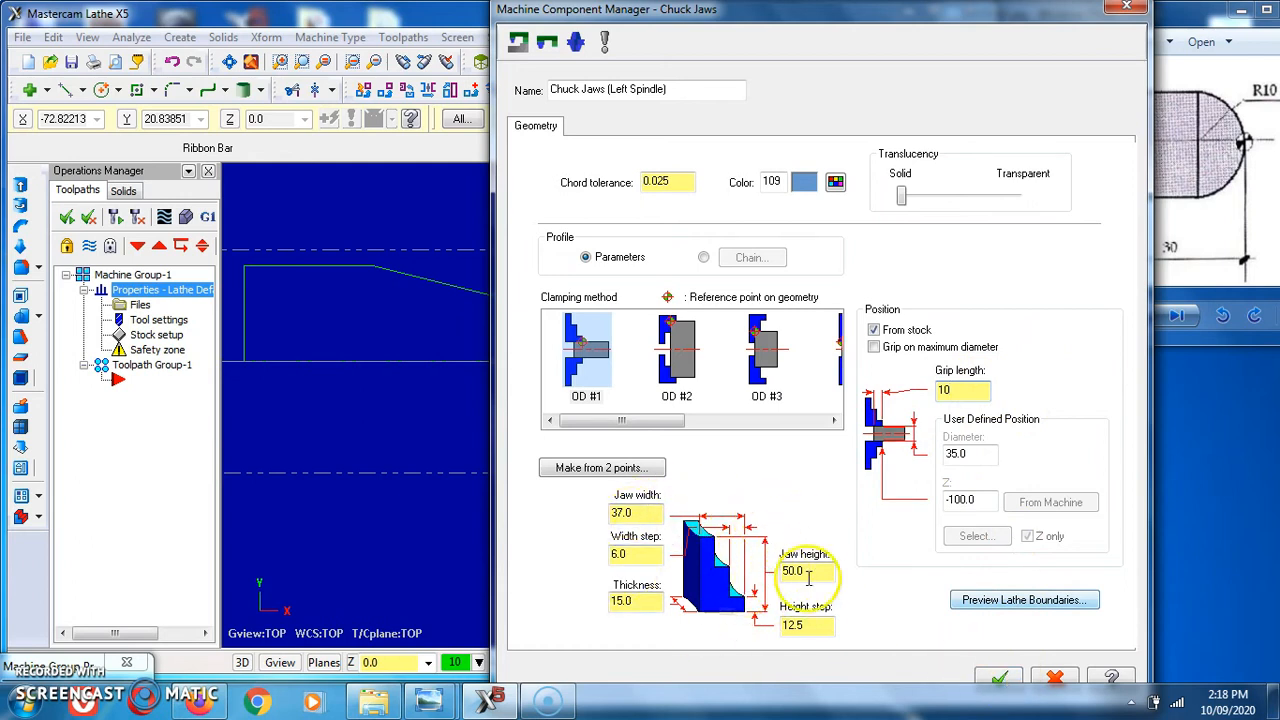
pyautogui.click(1001, 679)
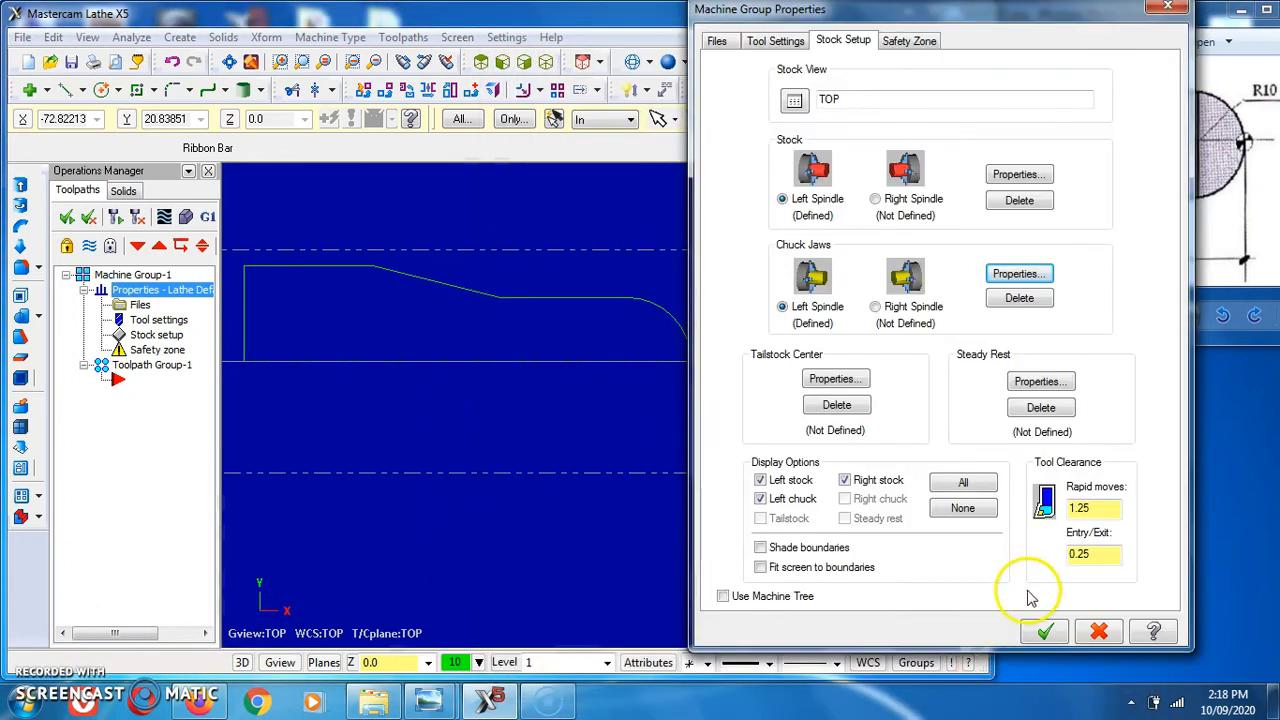
pyautogui.click(1047, 633)
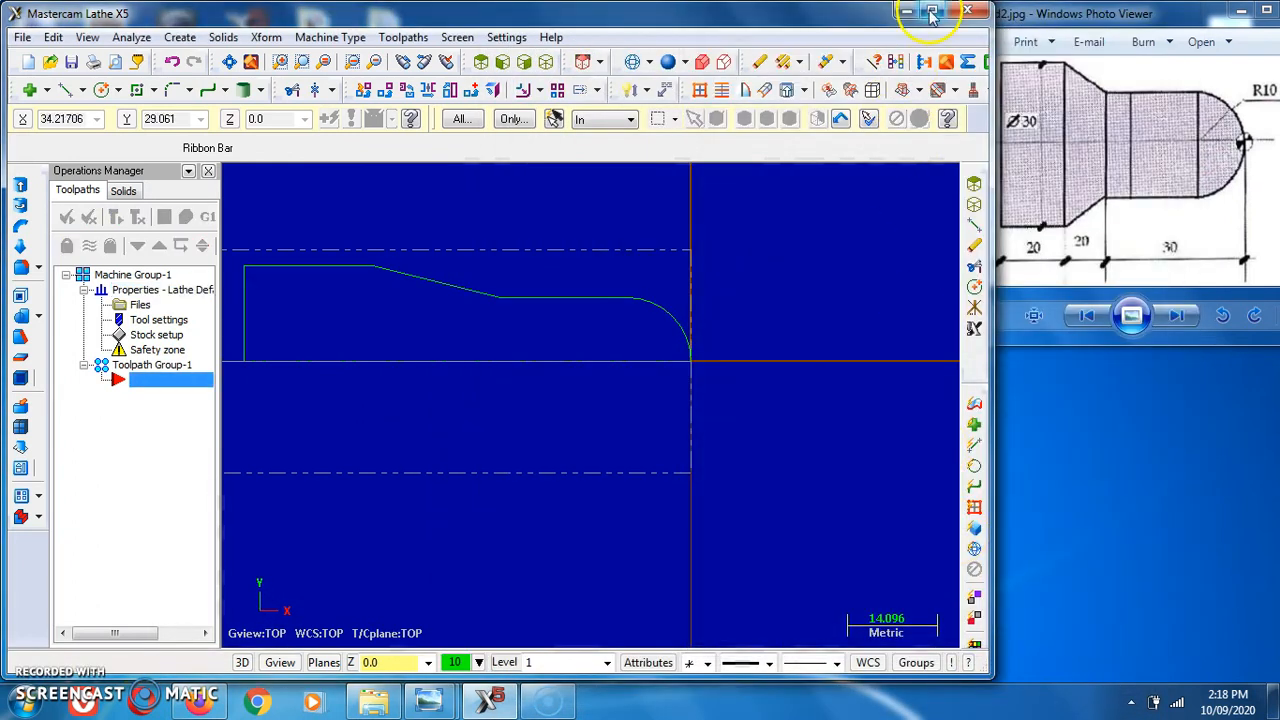
pyautogui.scroll(-4, 762, 330)
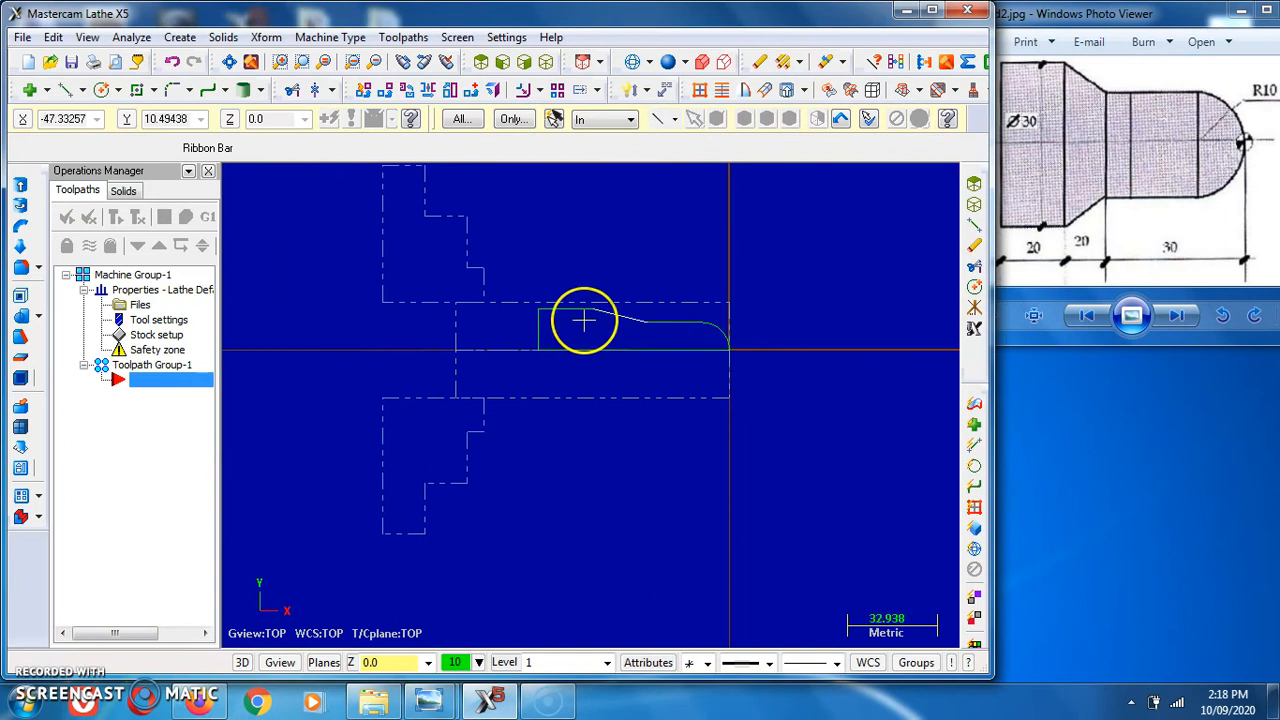
pyautogui.scroll(1, 492, 266)
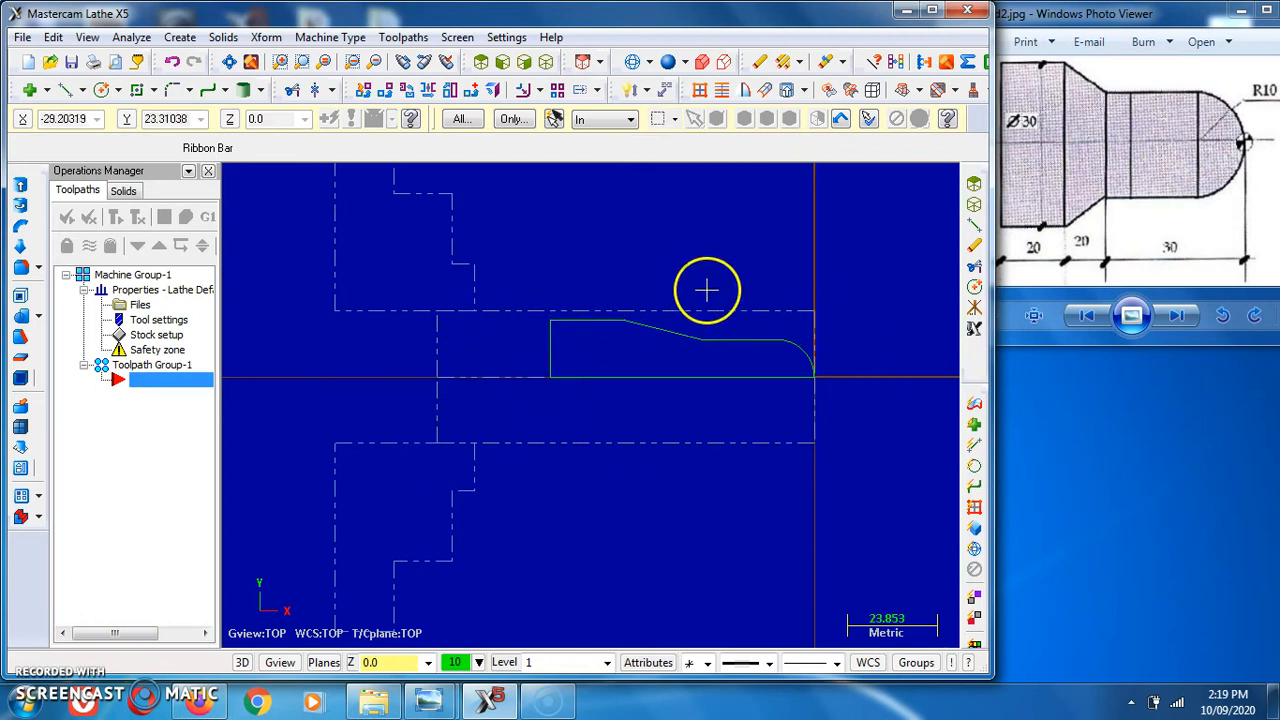
pyautogui.click(403, 37)
pyautogui.click(420, 36)
pyautogui.click(457, 37)
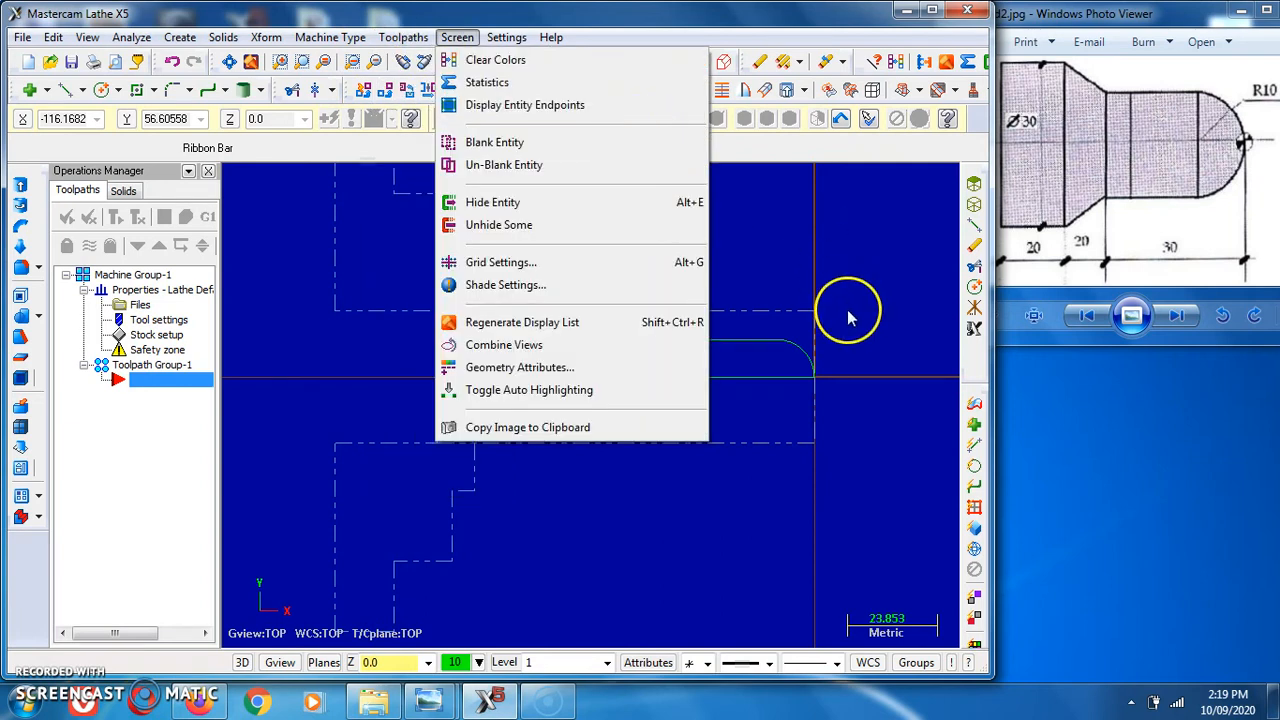
pyautogui.click(849, 317)
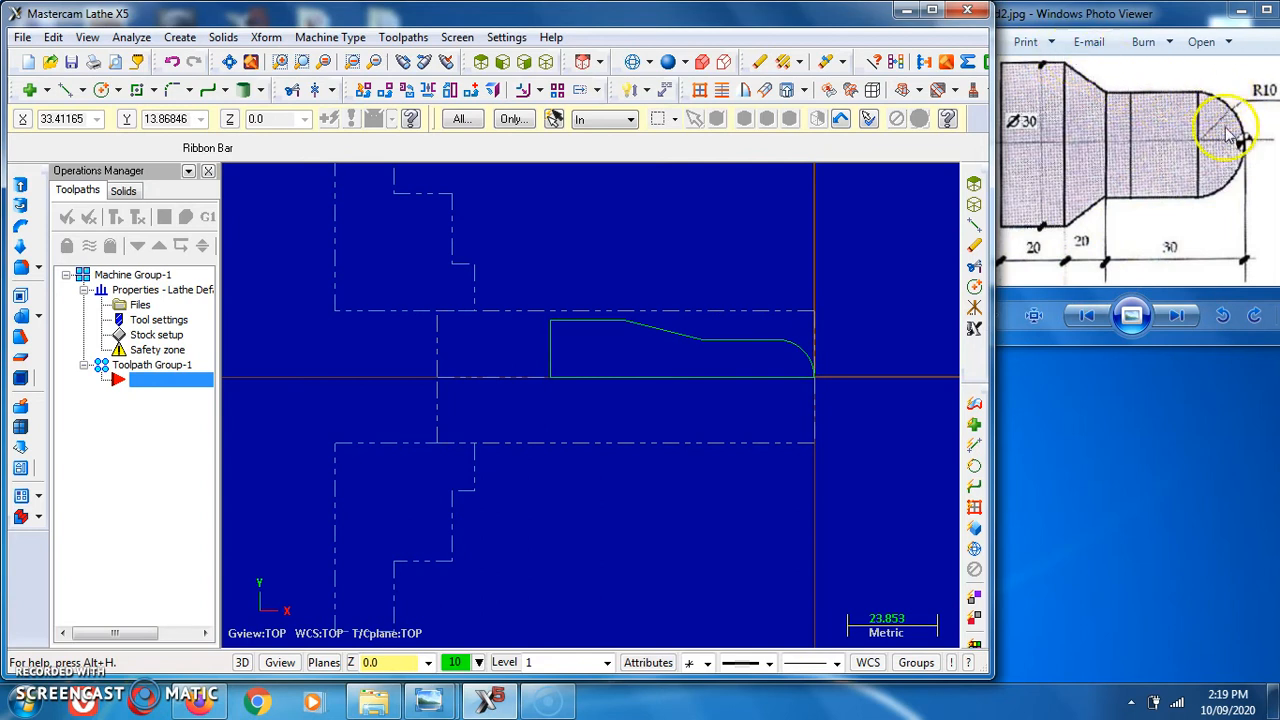
pyautogui.click(405, 37)
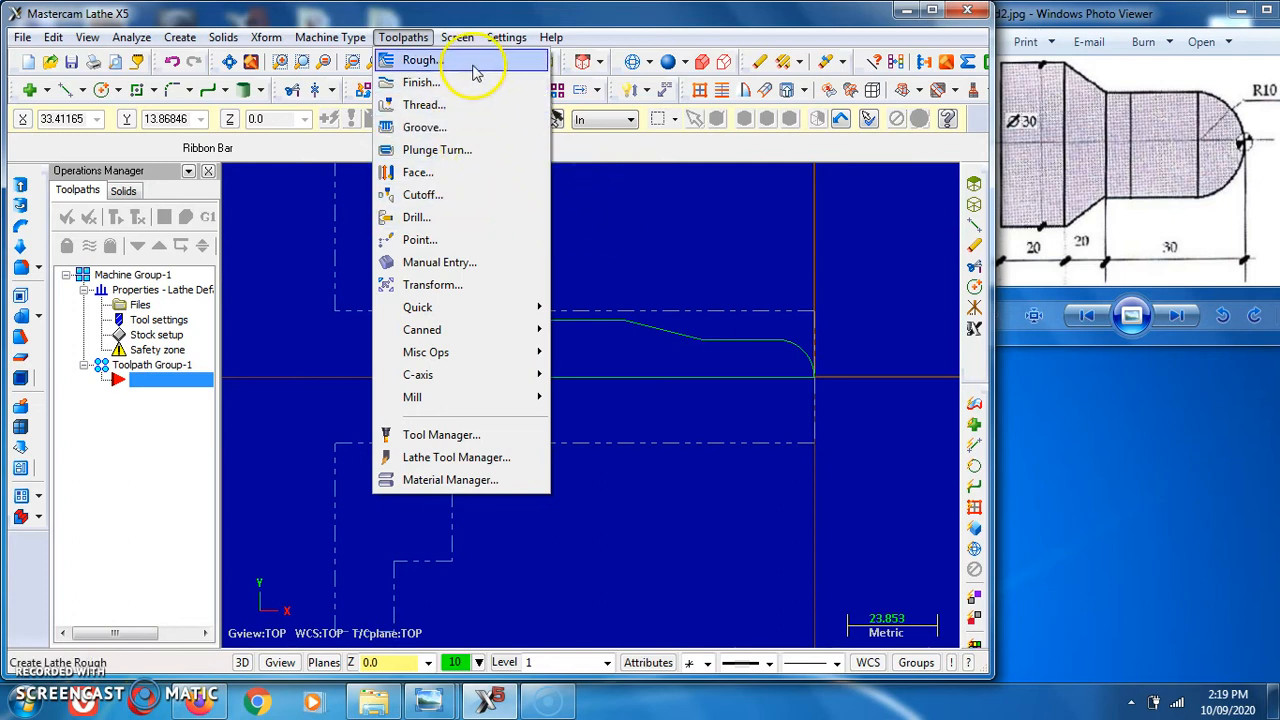
pyautogui.click(420, 60)
pyautogui.click(183, 215)
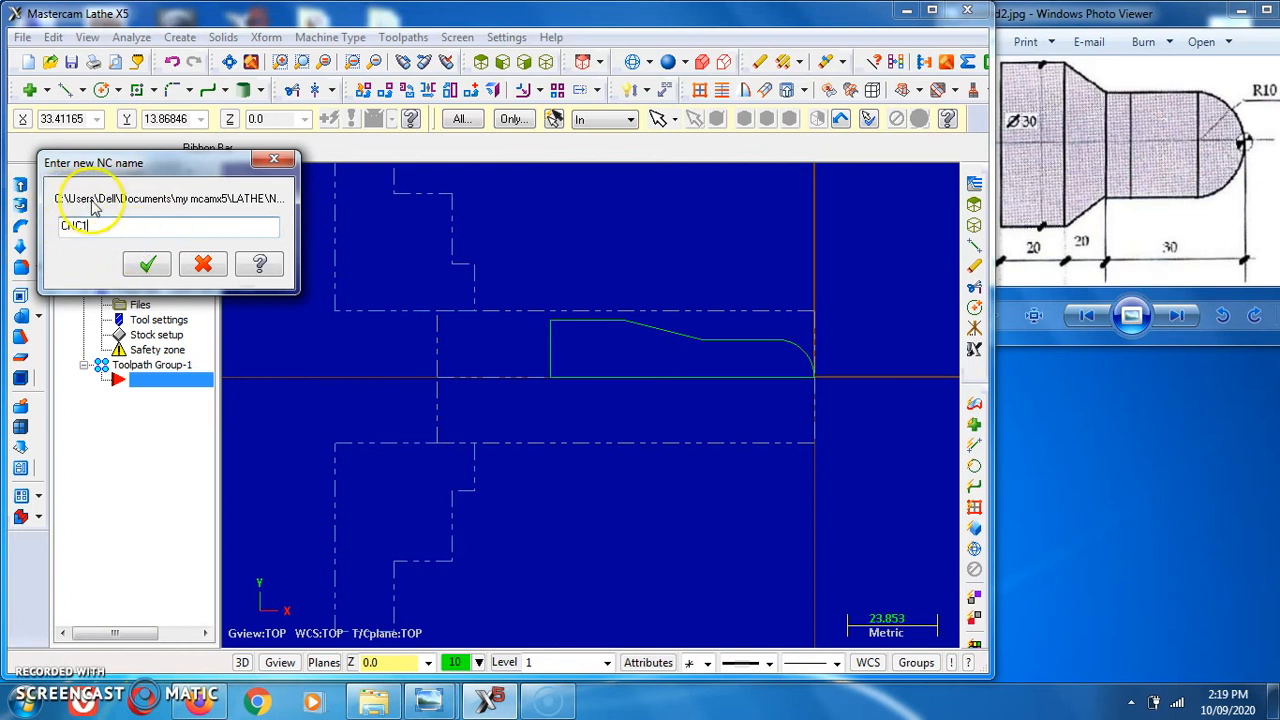
pyautogui.click(147, 264)
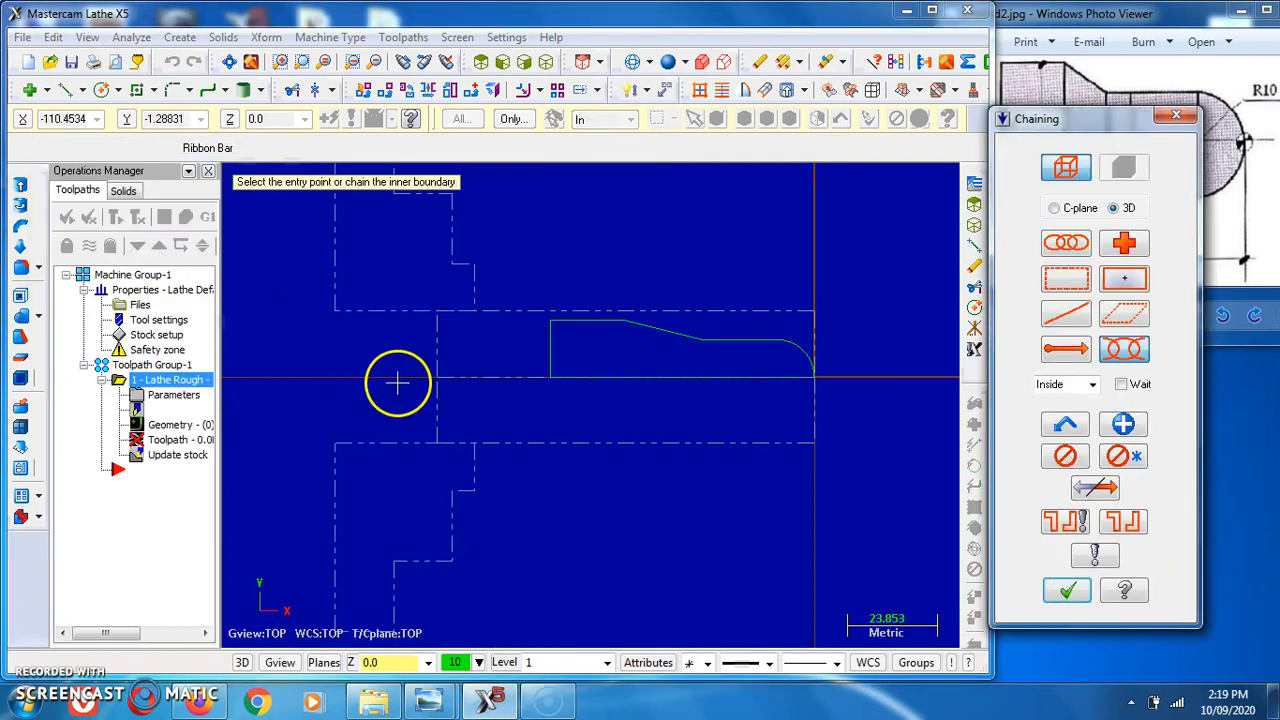
pyautogui.click(1067, 248)
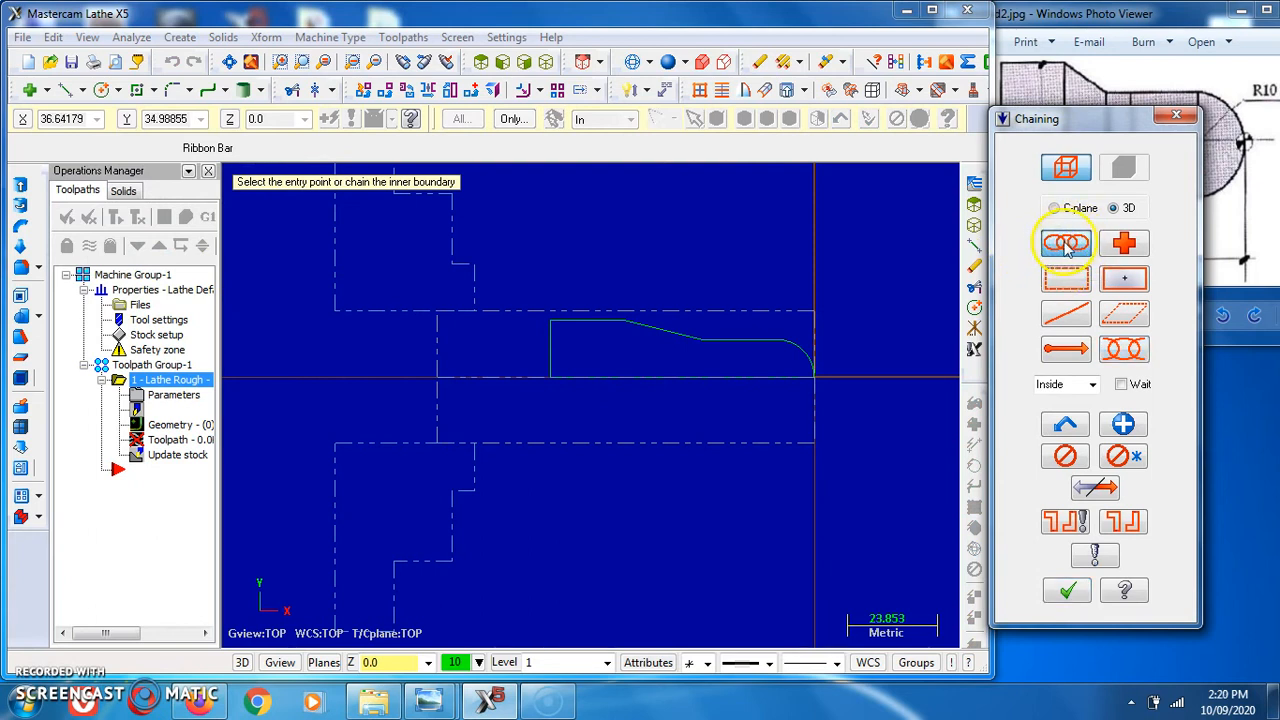
pyautogui.click(802, 346)
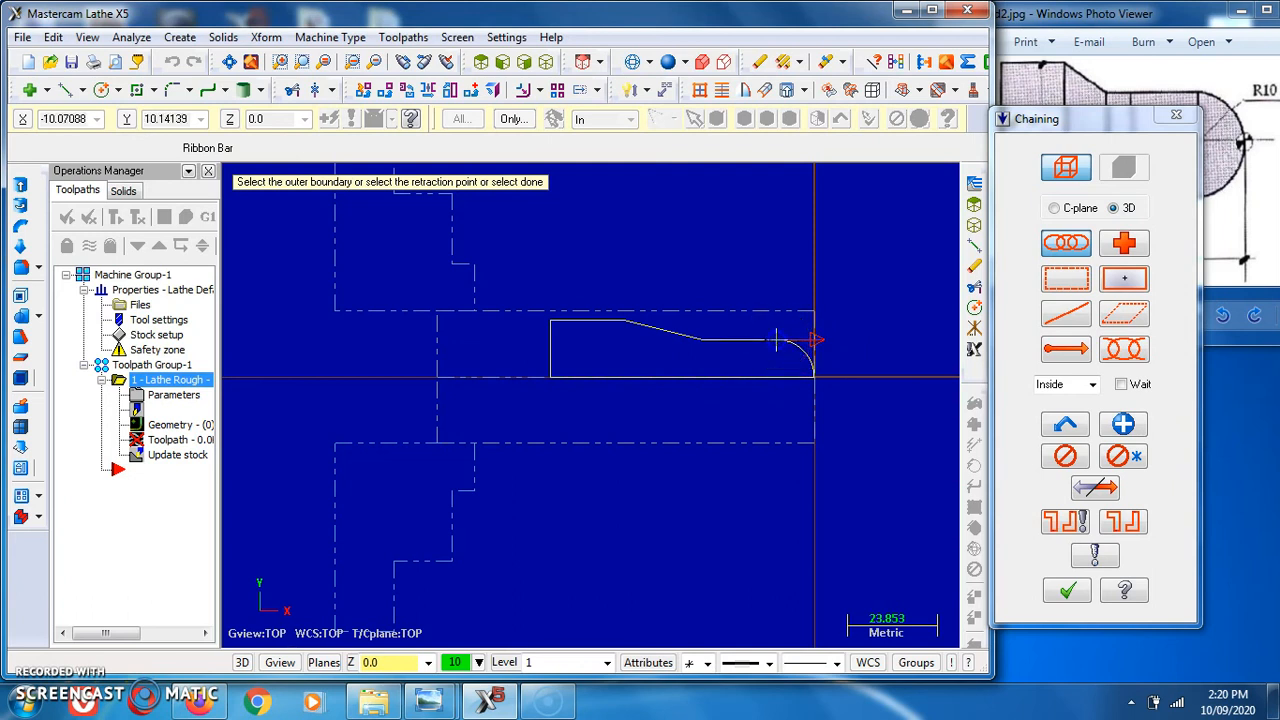
pyautogui.click(776, 343)
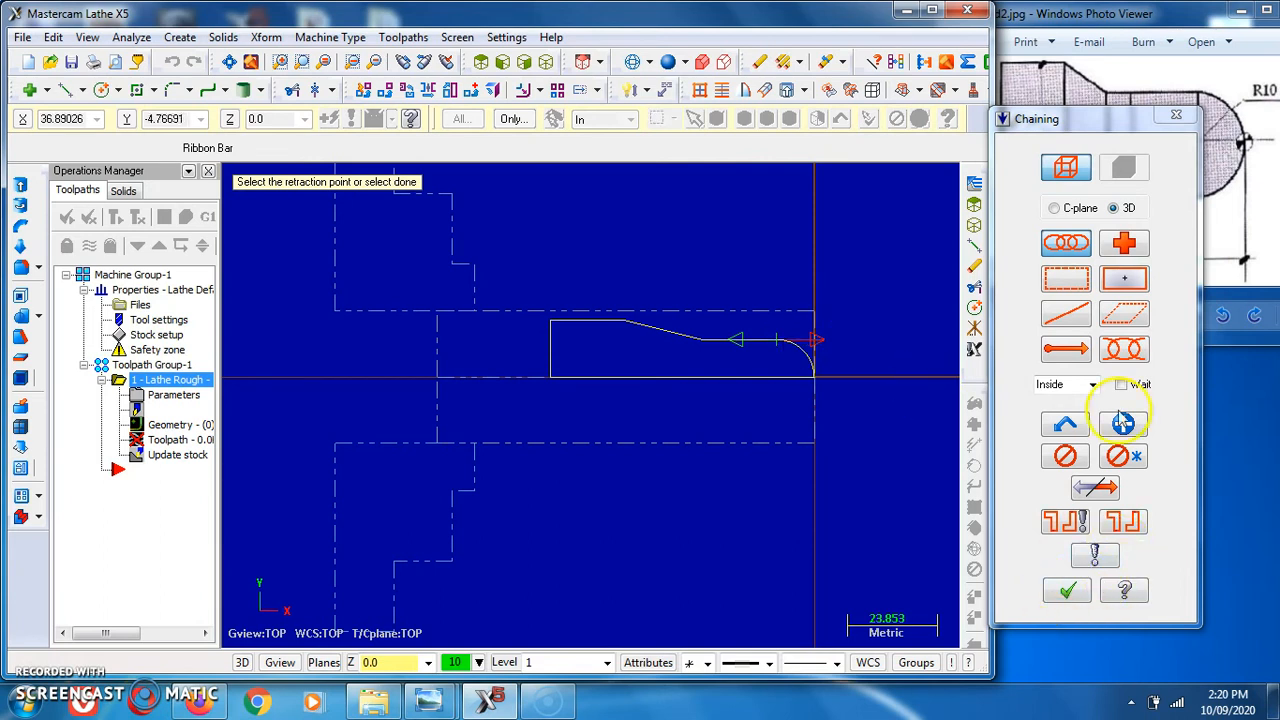
pyautogui.click(1177, 116)
# - Start a lathe rough toolpath and partially chain the profile from the nose arc, direction reversed, to the upper horizontal line at the chuck end
pyautogui.click(352, 40)
pyautogui.click(400, 58)
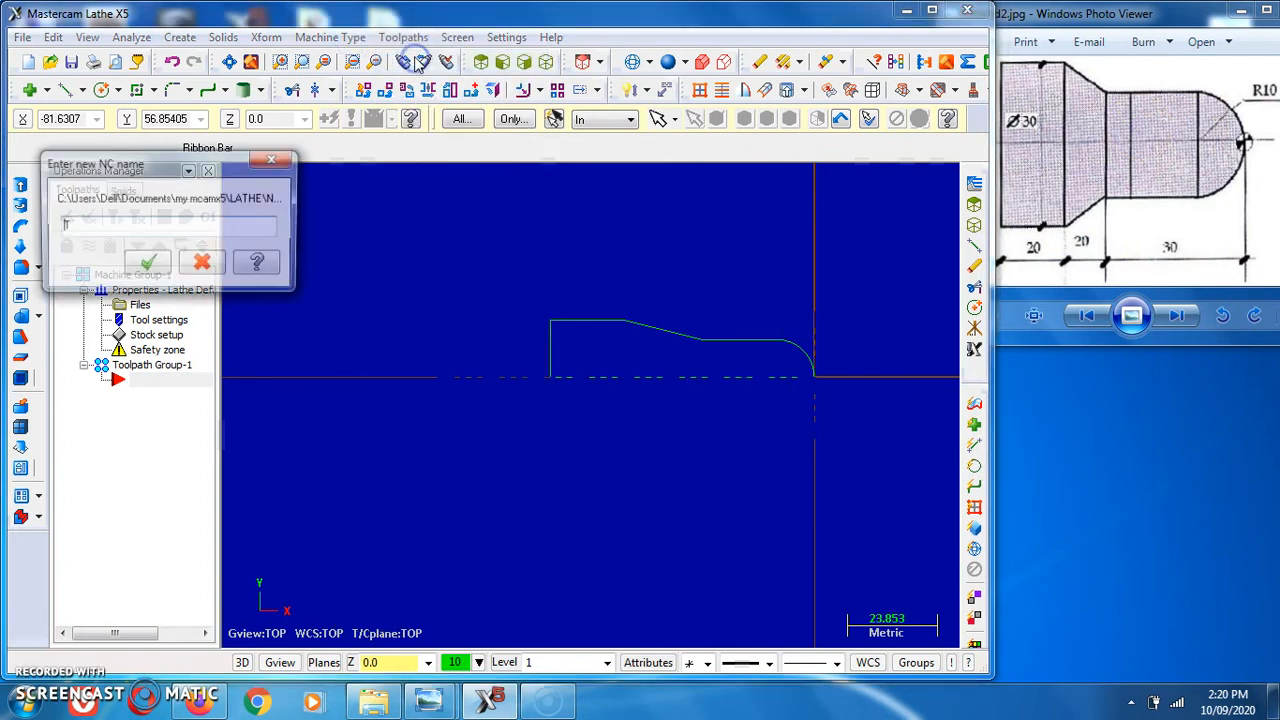
pyautogui.click(150, 264)
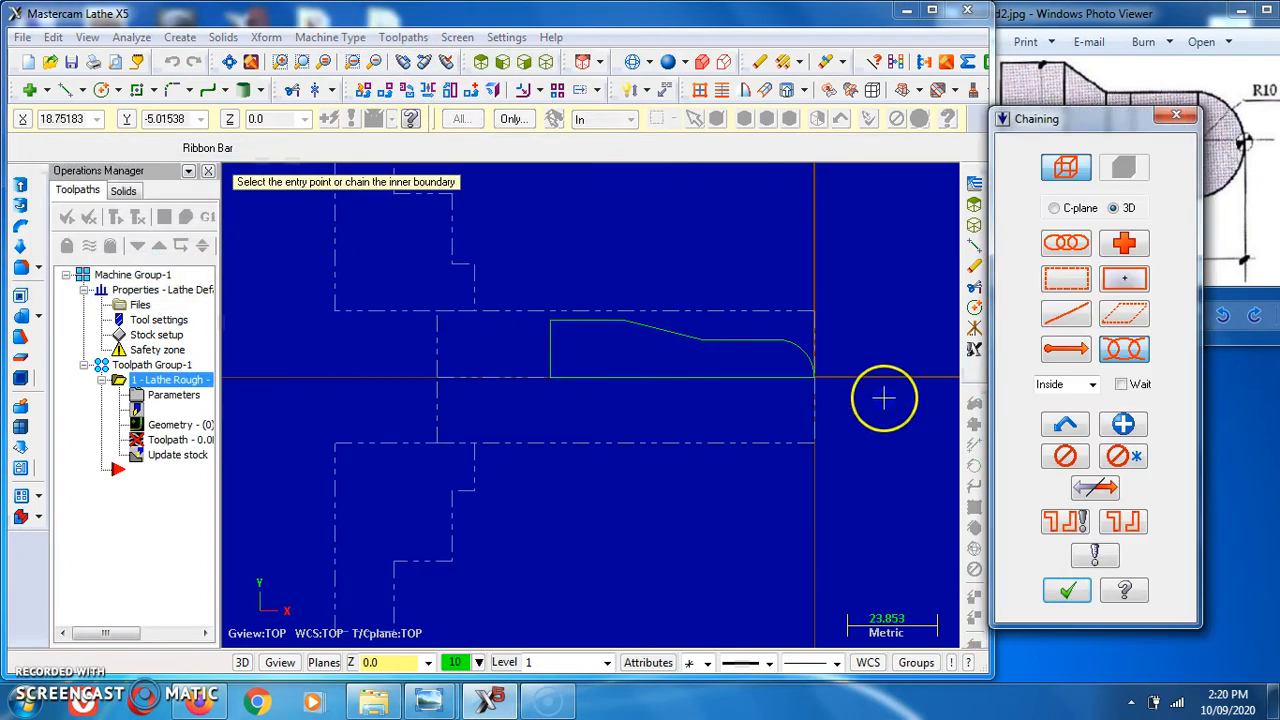
pyautogui.click(797, 345)
pyautogui.click(1125, 521)
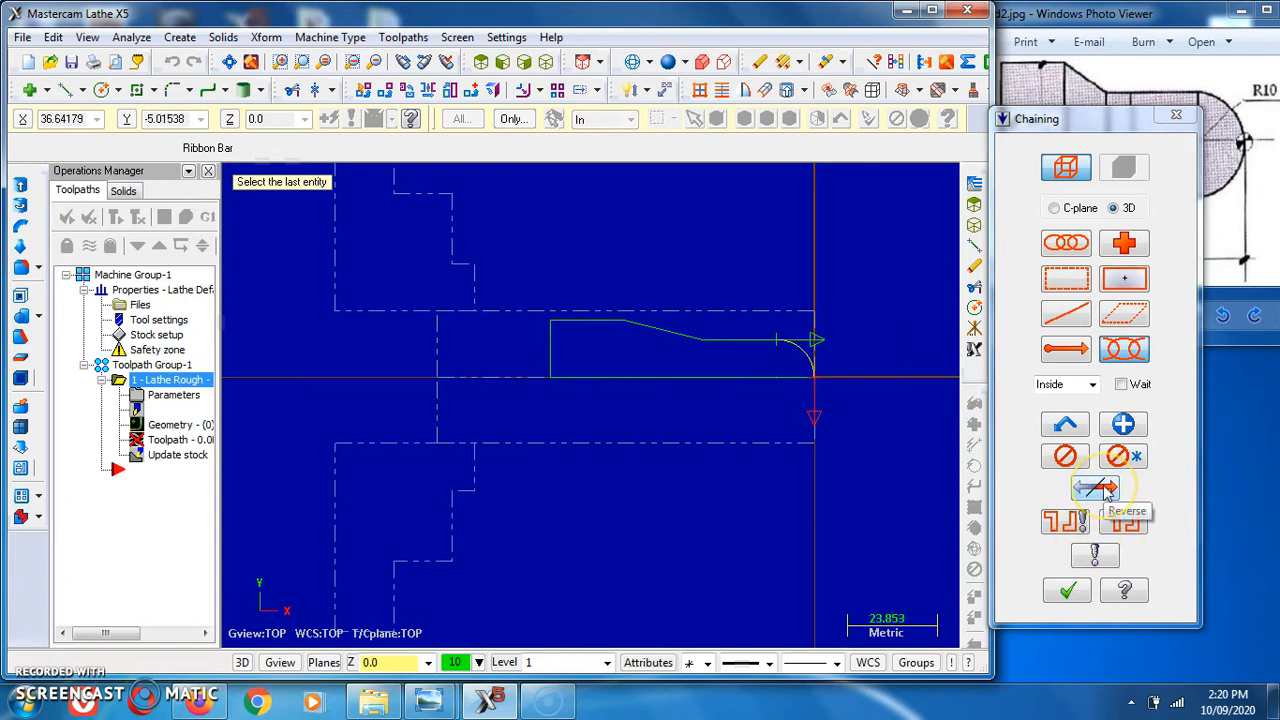
pyautogui.click(1096, 488)
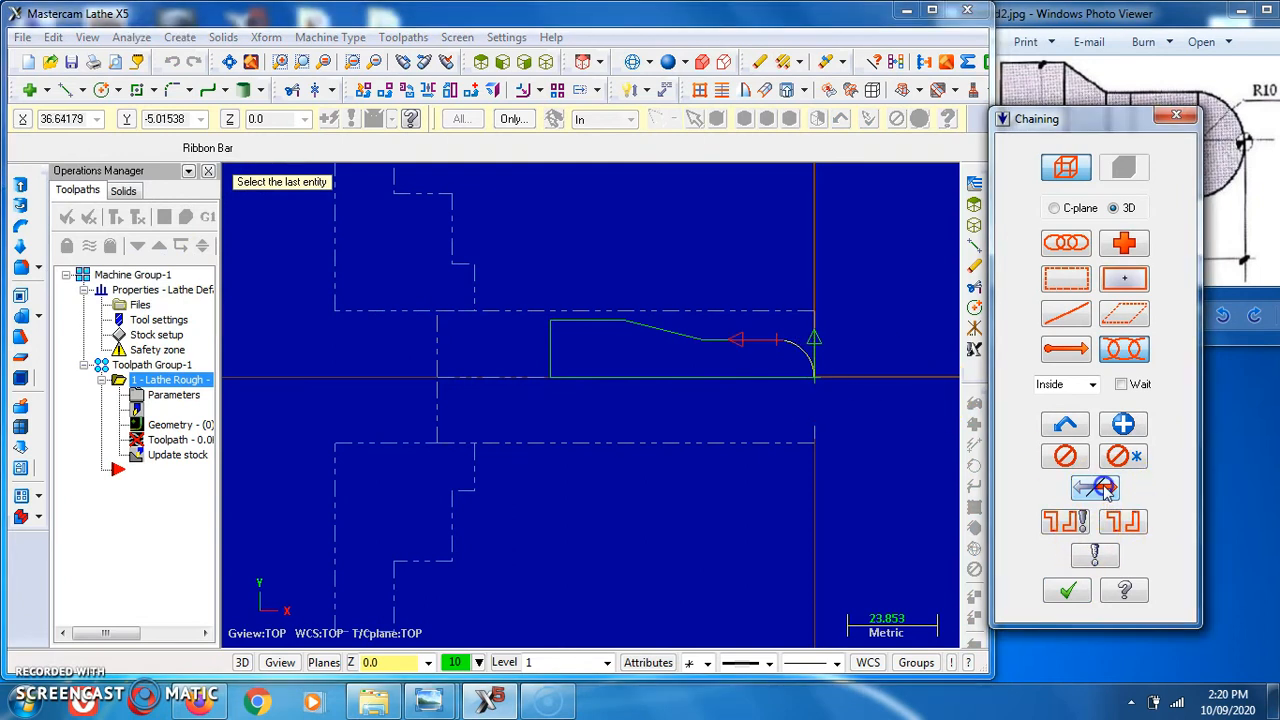
pyautogui.click(591, 320)
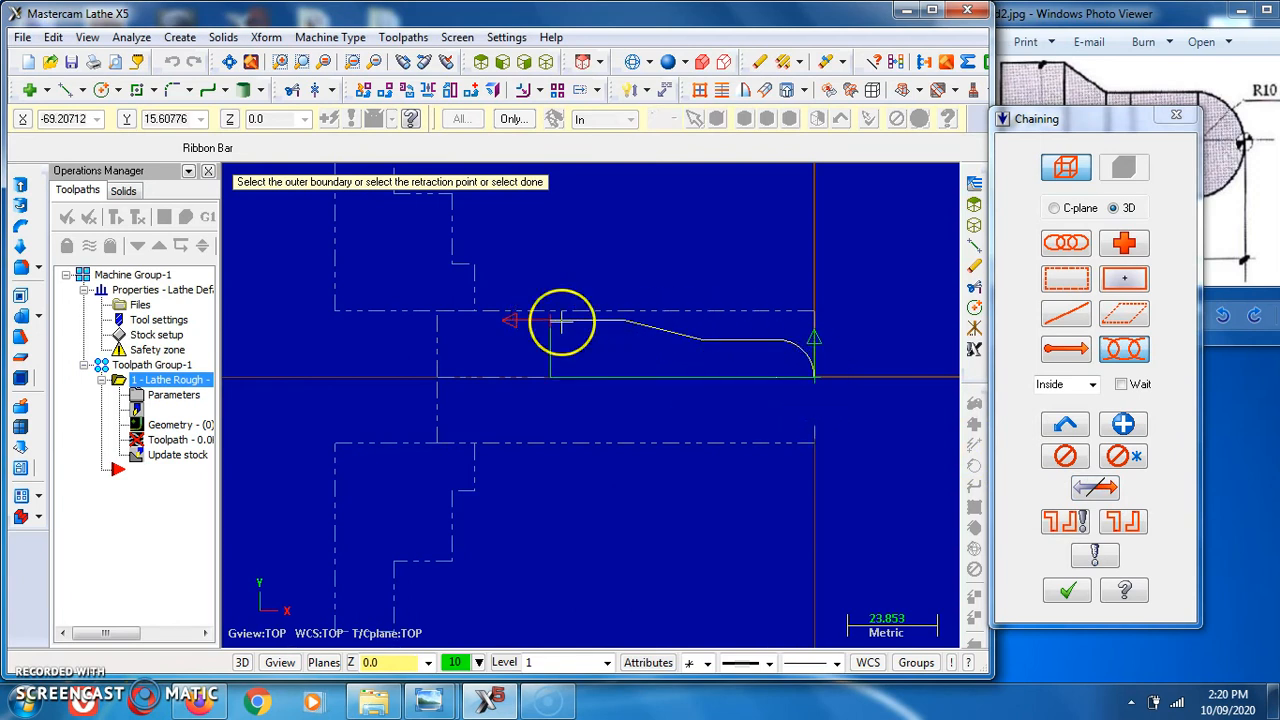
pyautogui.click(1068, 591)
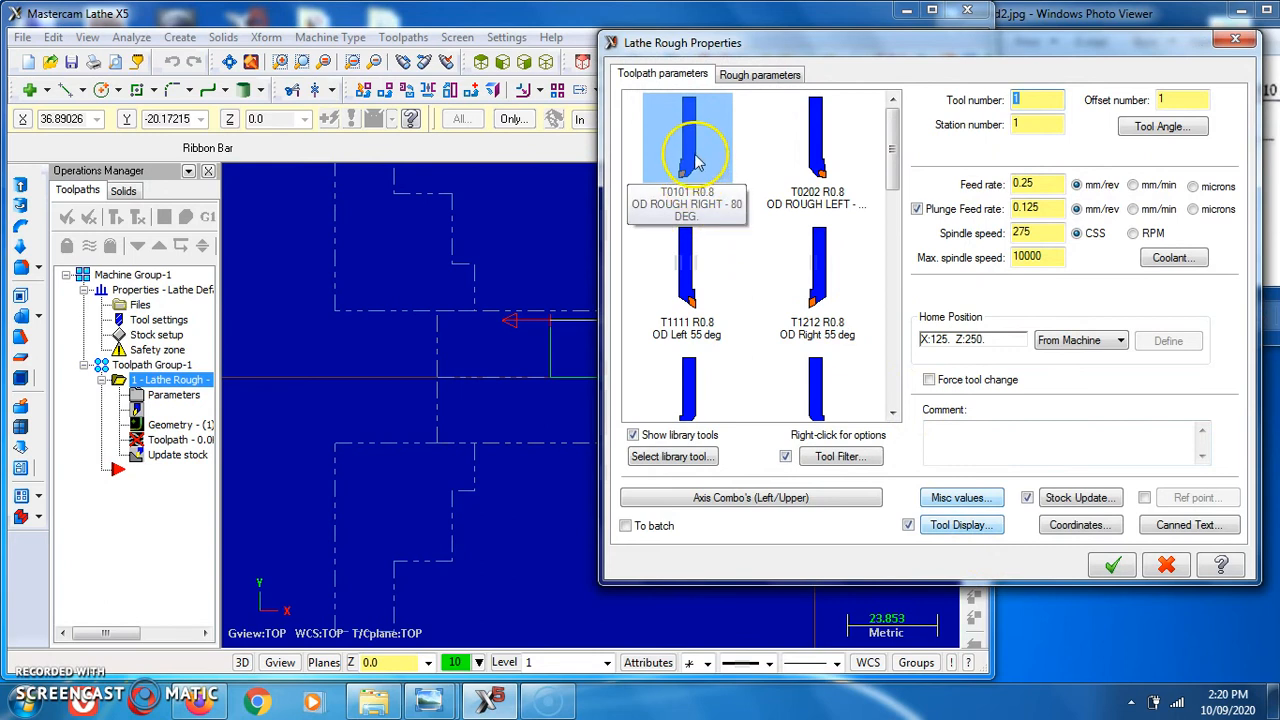
# - Generate the roughing toolpath with tool T0101 R0.8 OD Rough Right 80 deg., keeping the tool orientation at 0 degrees
pyautogui.click(697, 208)
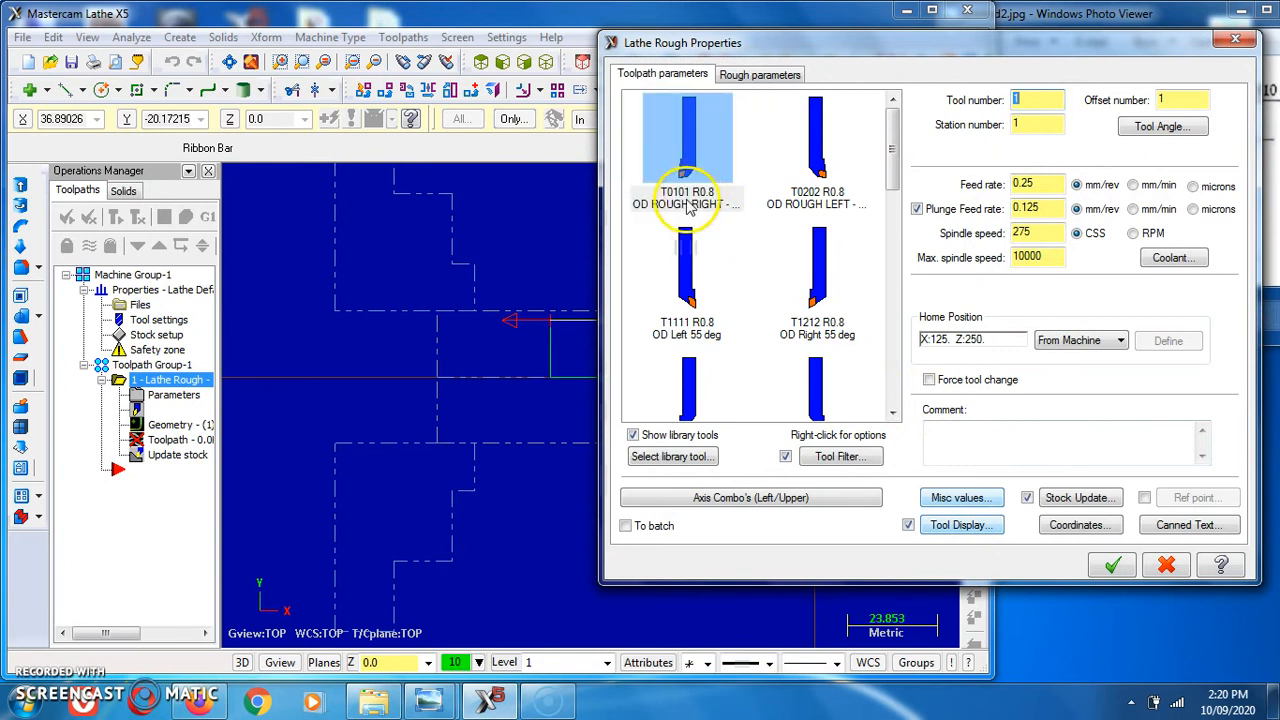
pyautogui.click(698, 165)
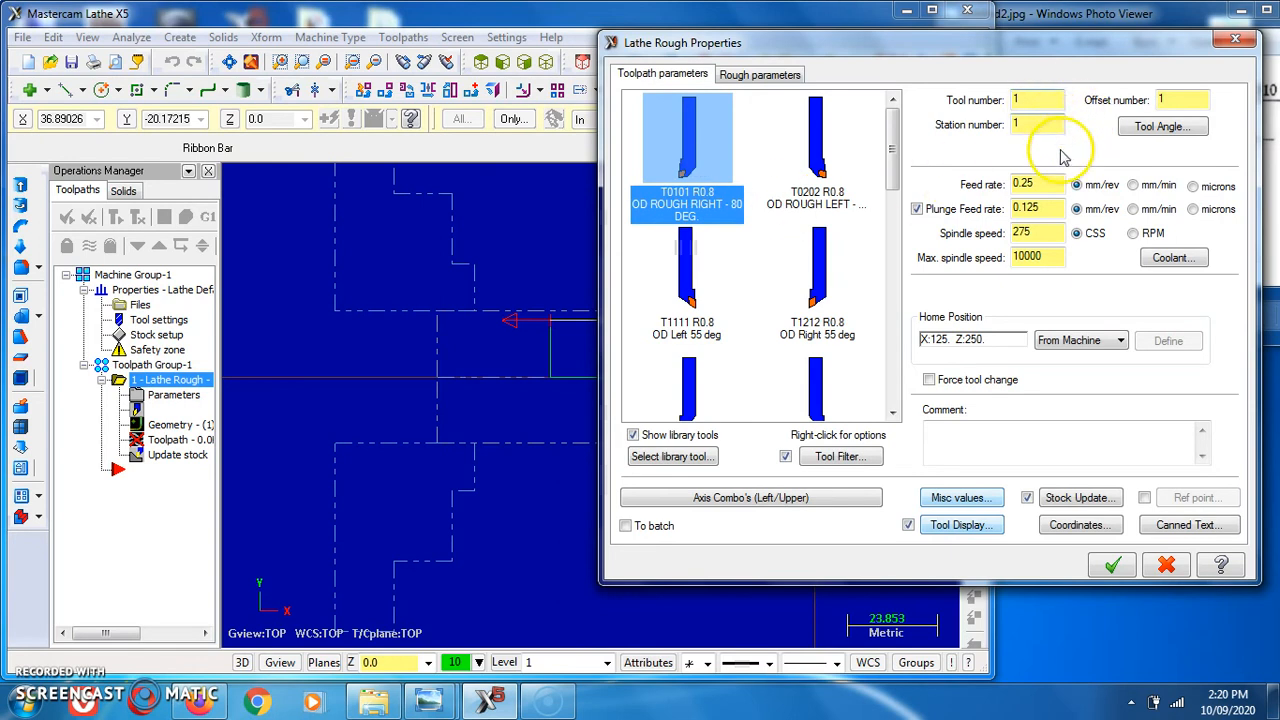
pyautogui.click(1150, 130)
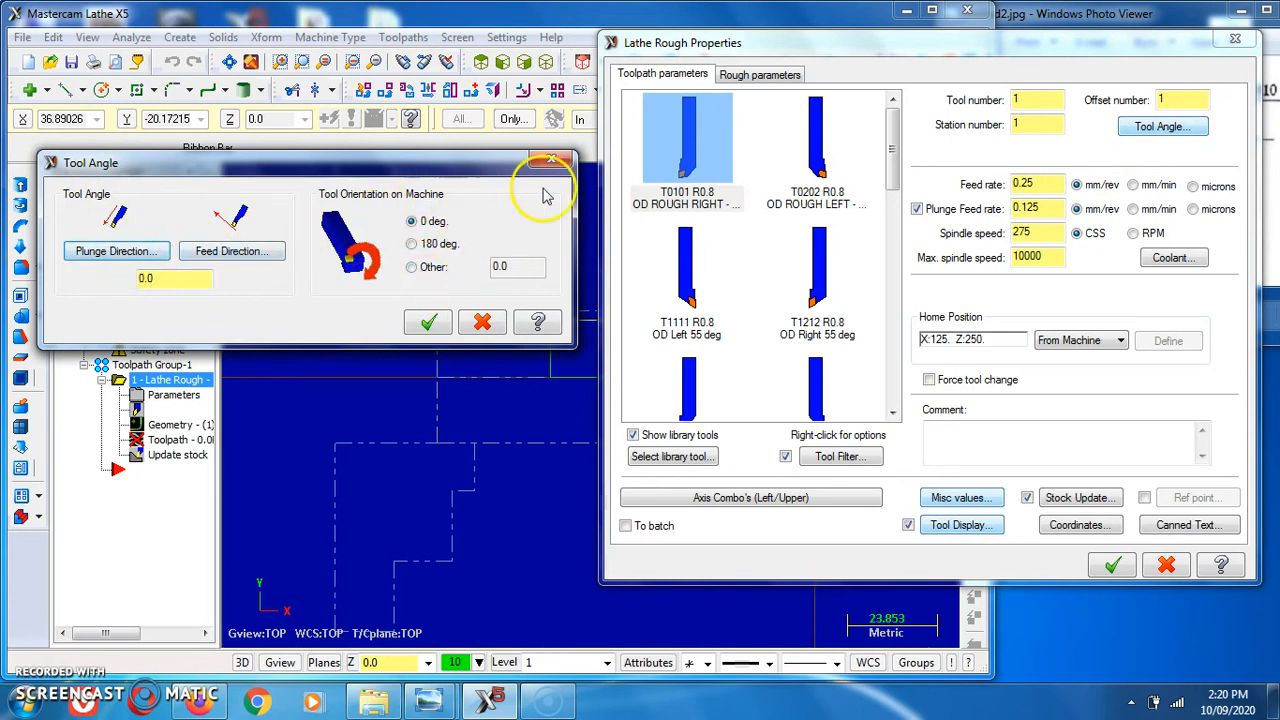
pyautogui.click(428, 322)
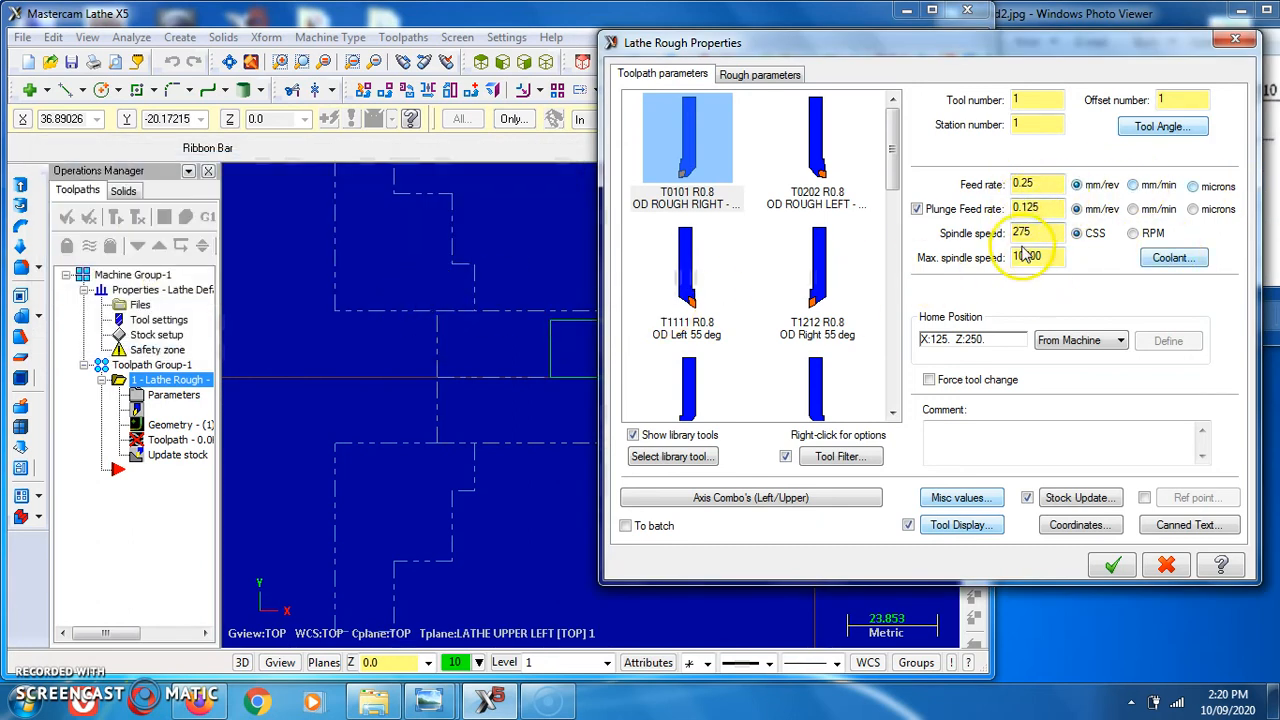
pyautogui.click(1113, 566)
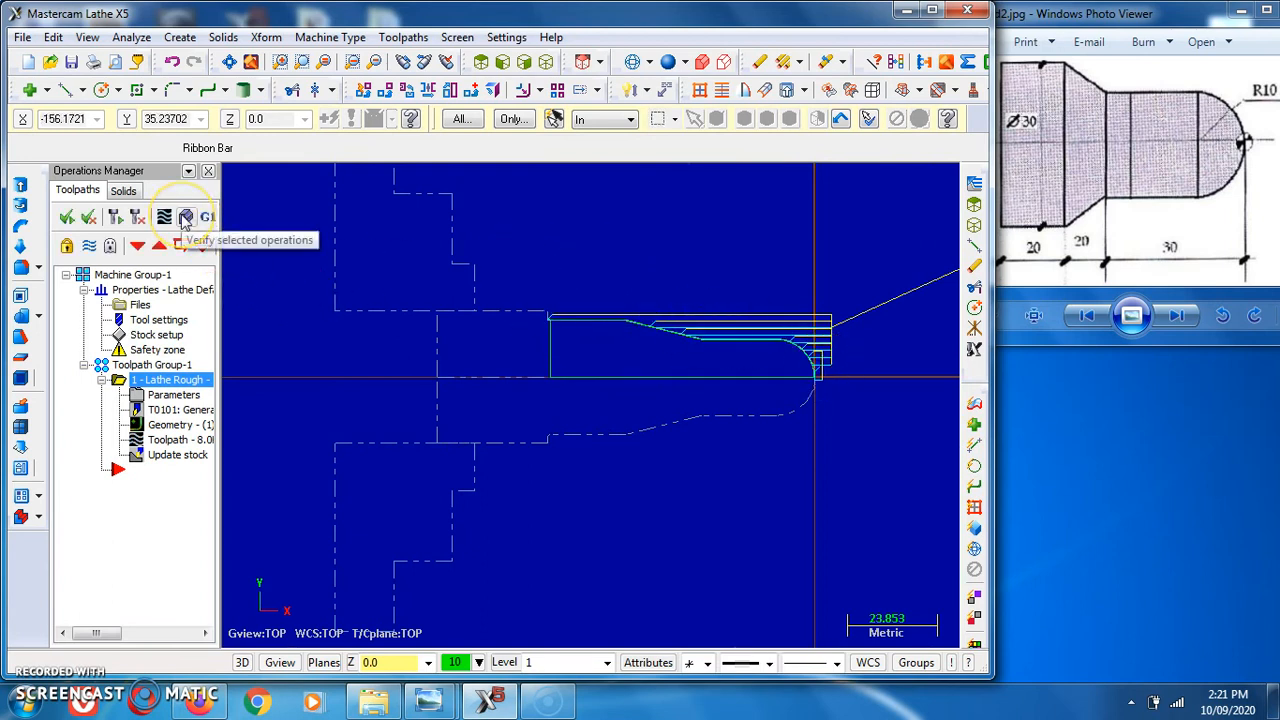
# - Verify the roughing operation in a solid cutting simulation, then replay it from the start at a slower speed
pyautogui.click(186, 218)
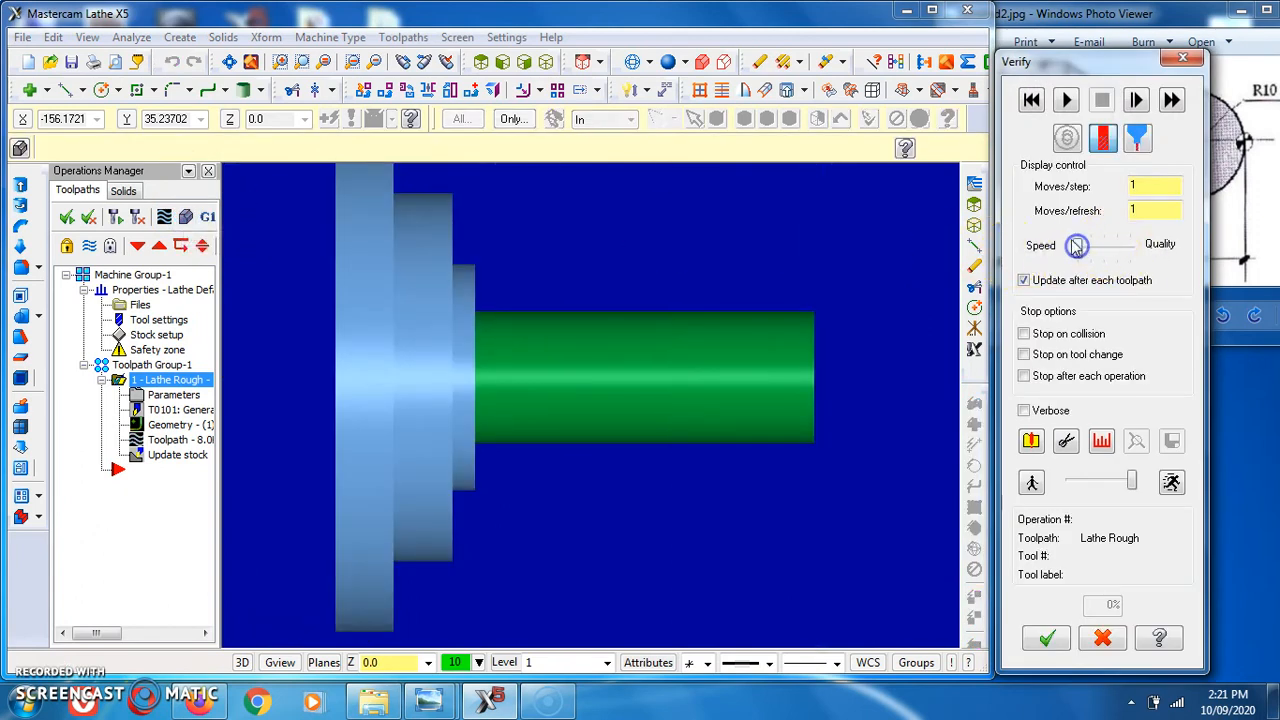
pyautogui.click(1066, 99)
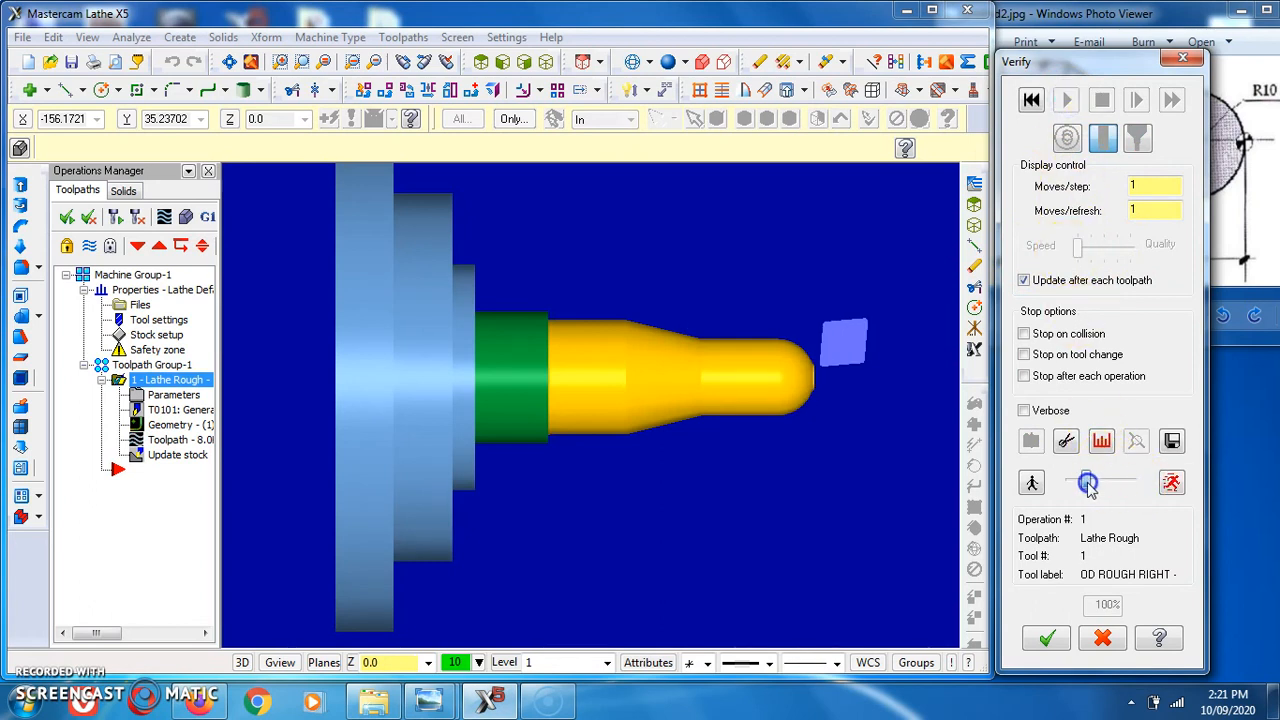
pyautogui.click(1033, 99)
pyautogui.click(1066, 103)
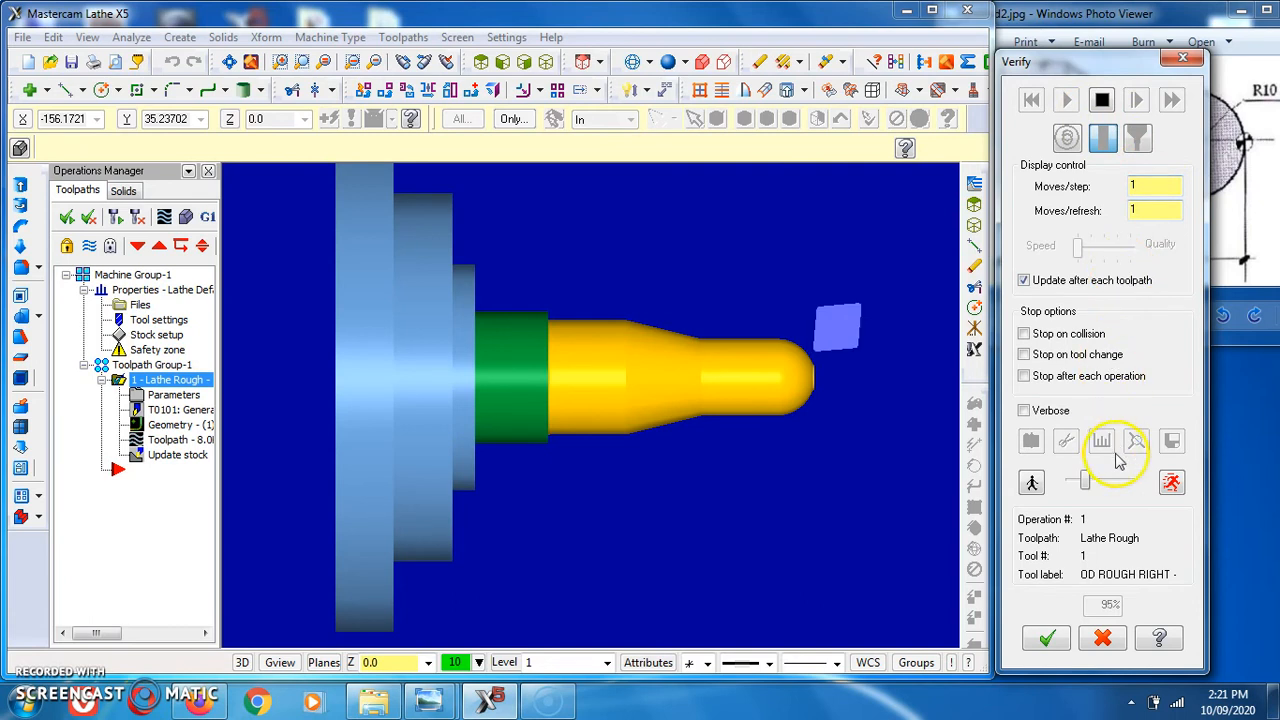
pyautogui.click(1048, 640)
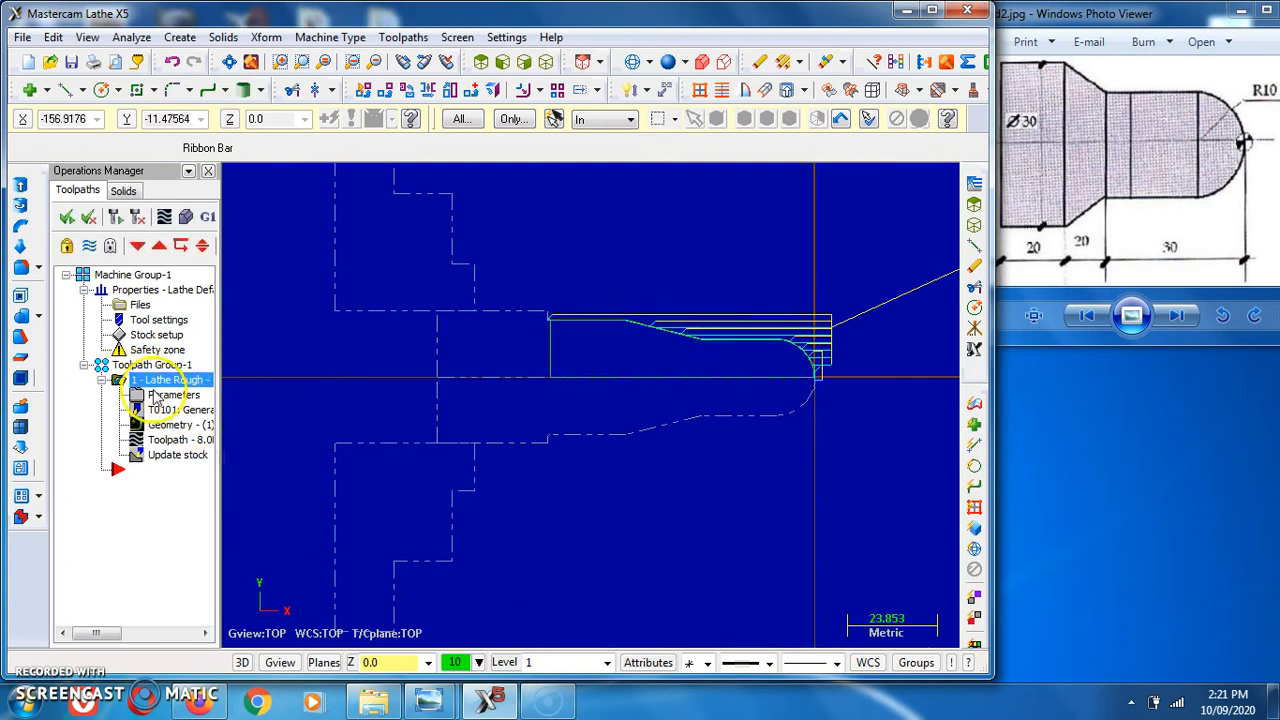
# - Hide the roughing toolpath, start a lathe finish toolpath and chain the profile from the nose arc, direction reversed, to the upper horizontal line at the chuck end
pyautogui.click(90, 247)
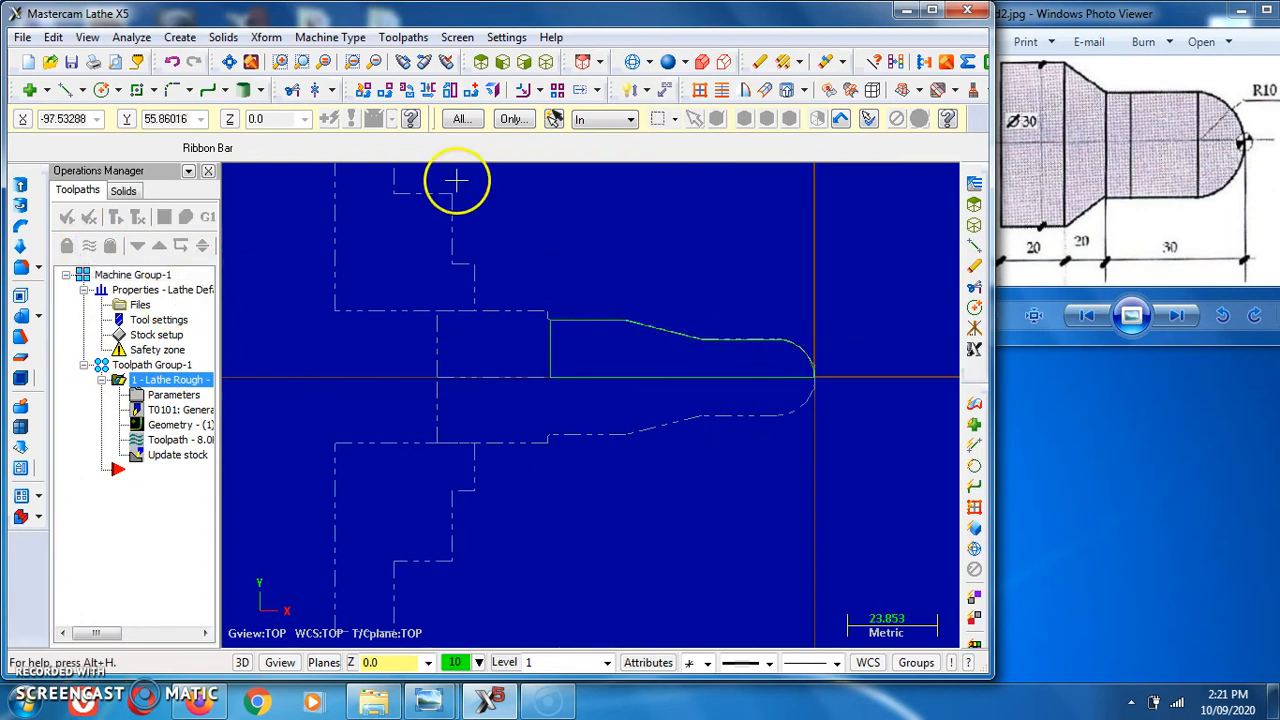
pyautogui.click(405, 38)
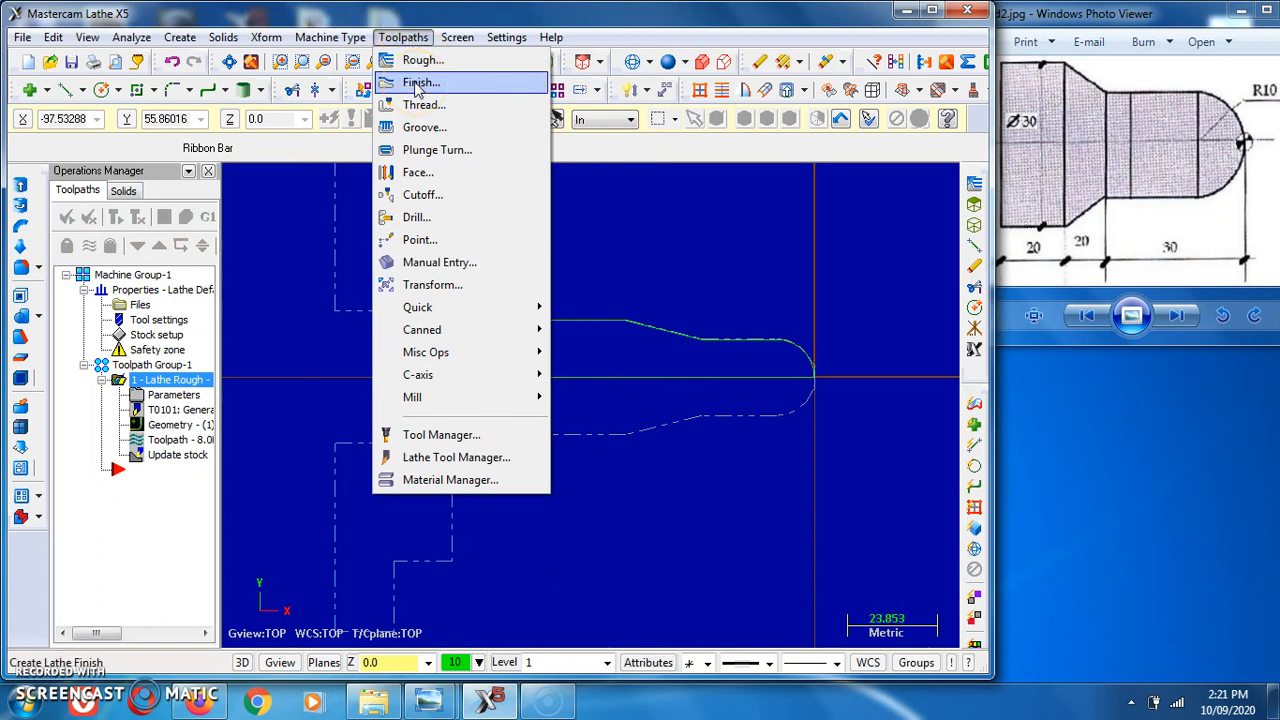
pyautogui.click(417, 84)
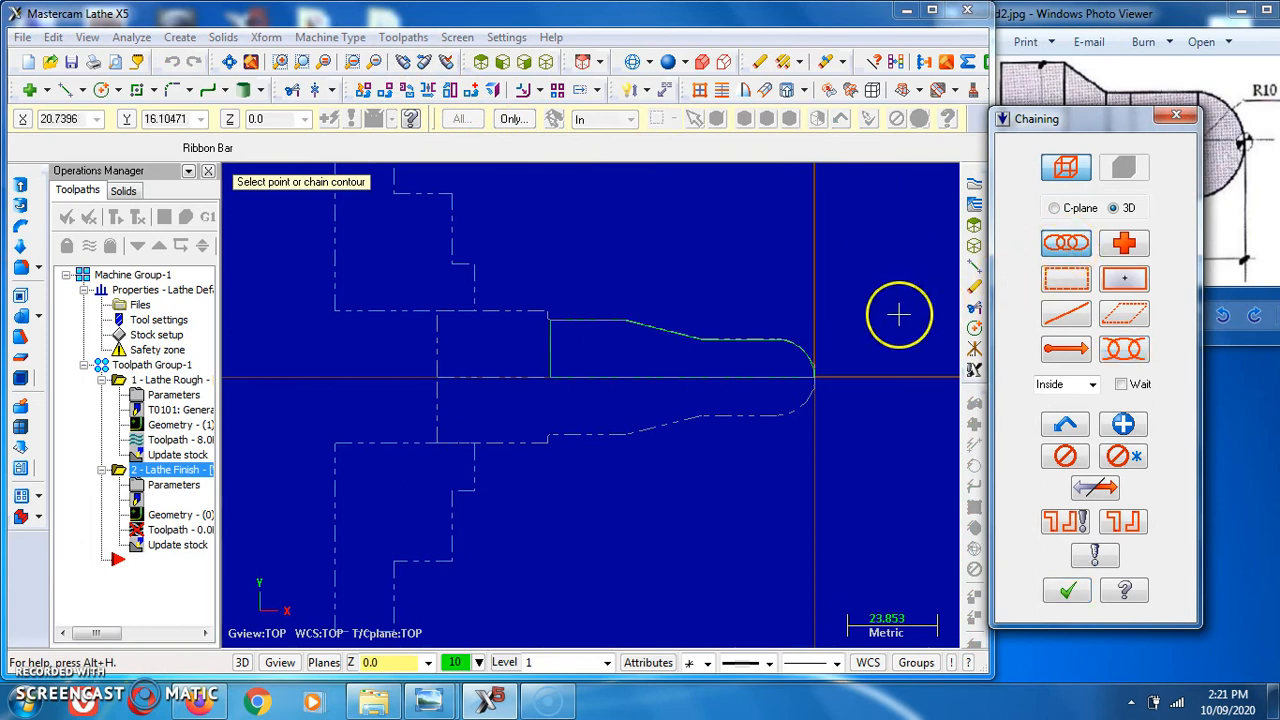
pyautogui.click(806, 345)
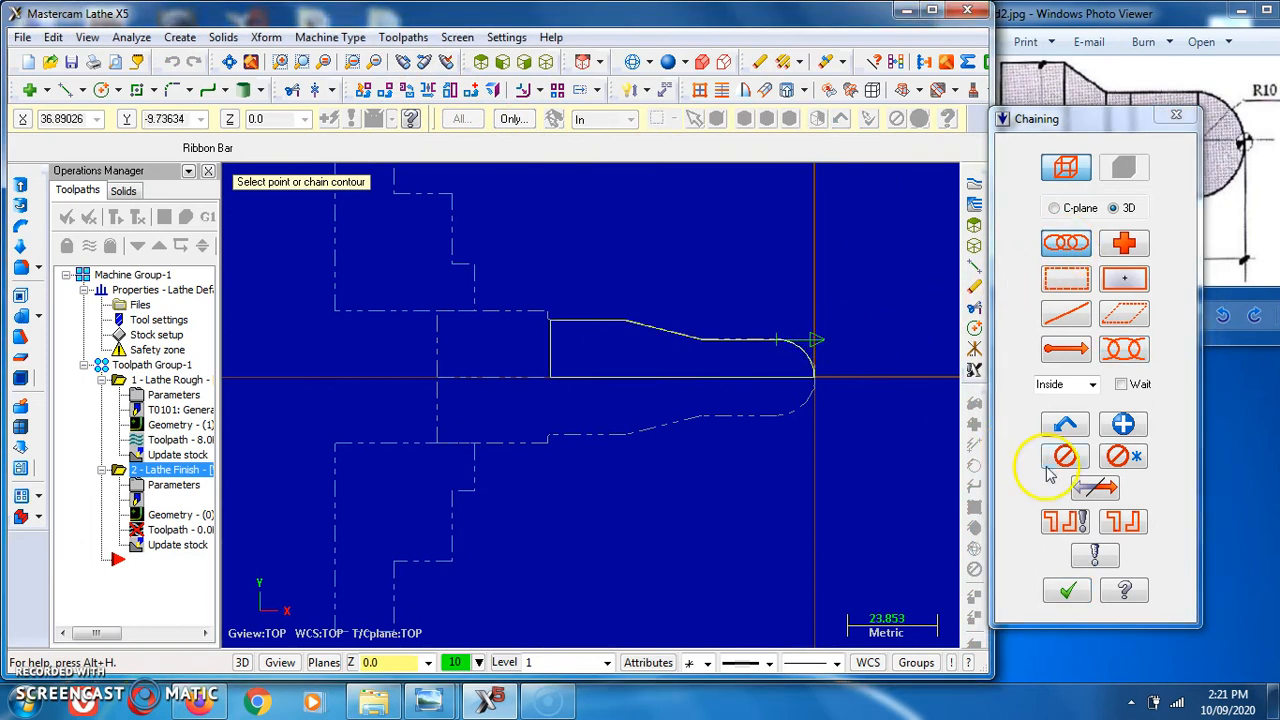
pyautogui.click(1096, 488)
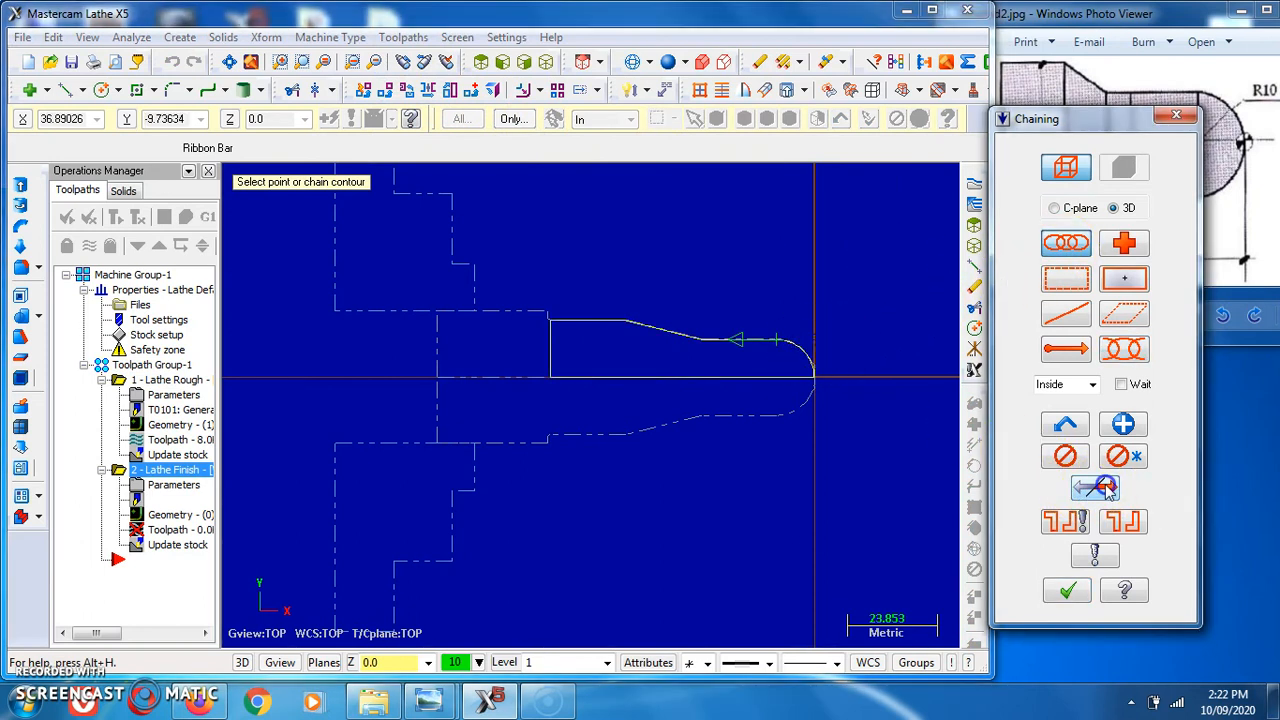
pyautogui.click(590, 320)
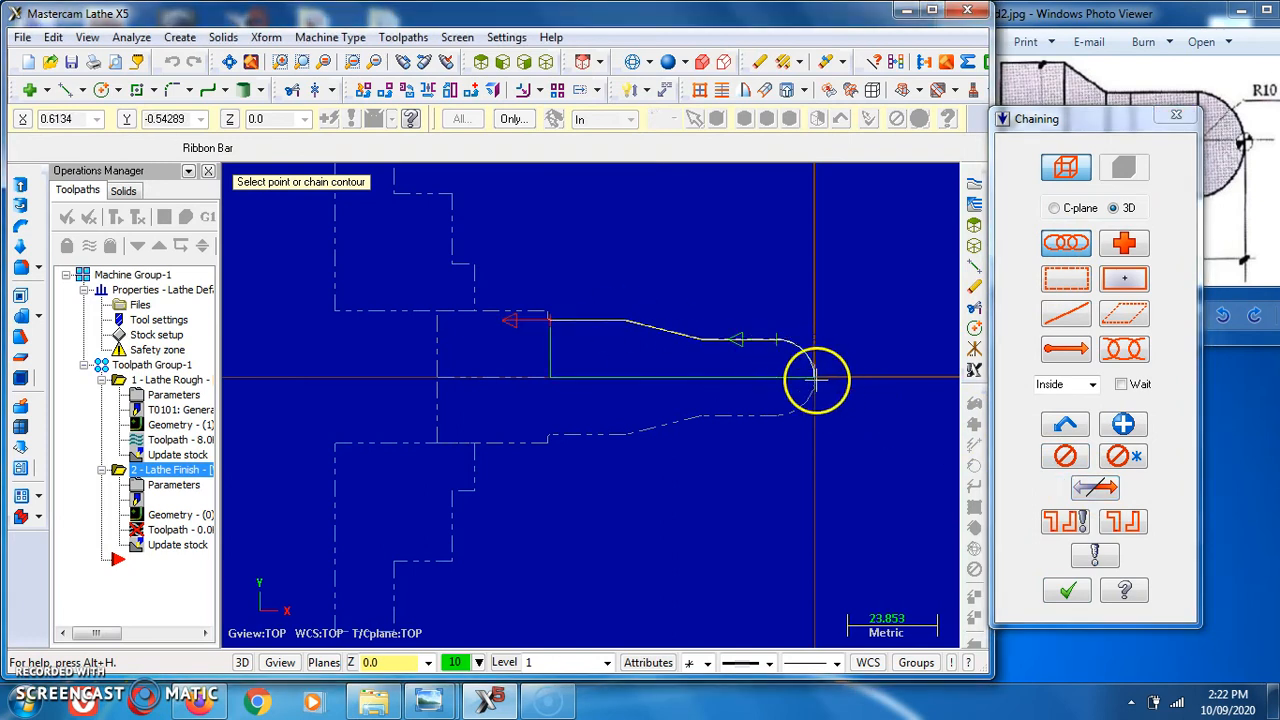
pyautogui.click(1067, 590)
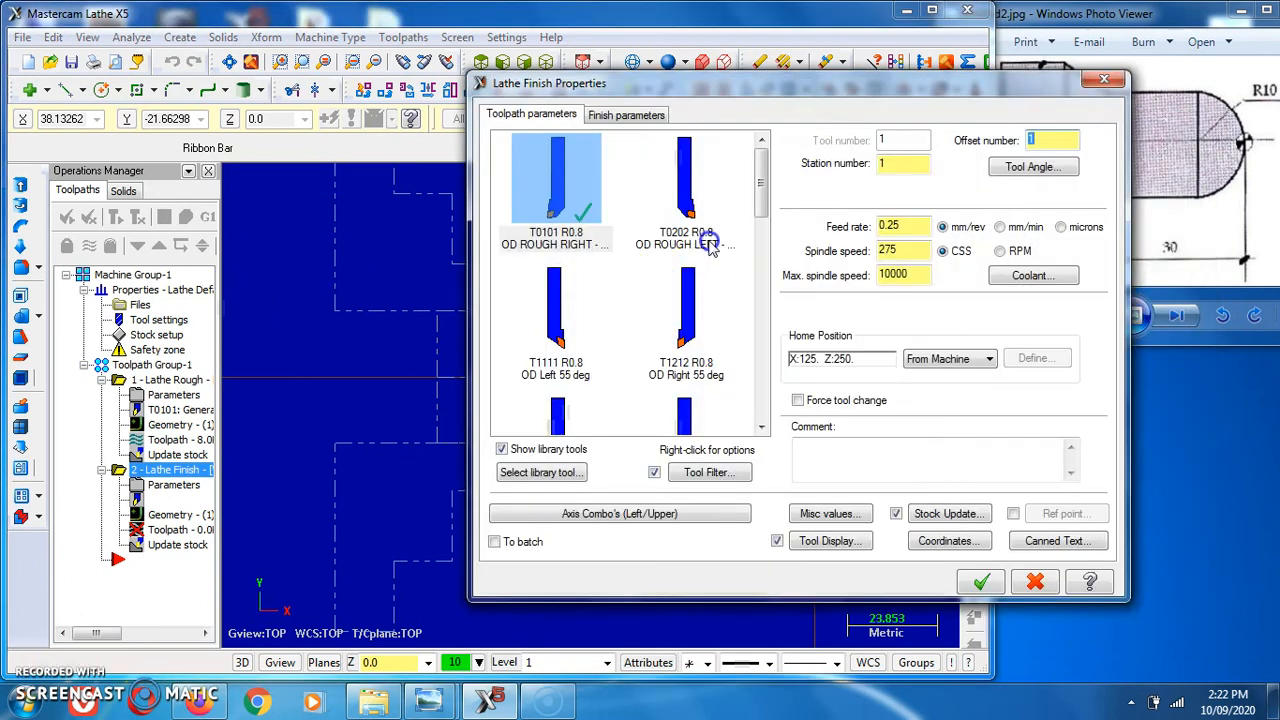
# - Generate the finishing toolpath with tool T2121 R0.8 OD Finish Right 35 deg
pyautogui.moveTo(766, 202); pyautogui.dragTo(763, 251)
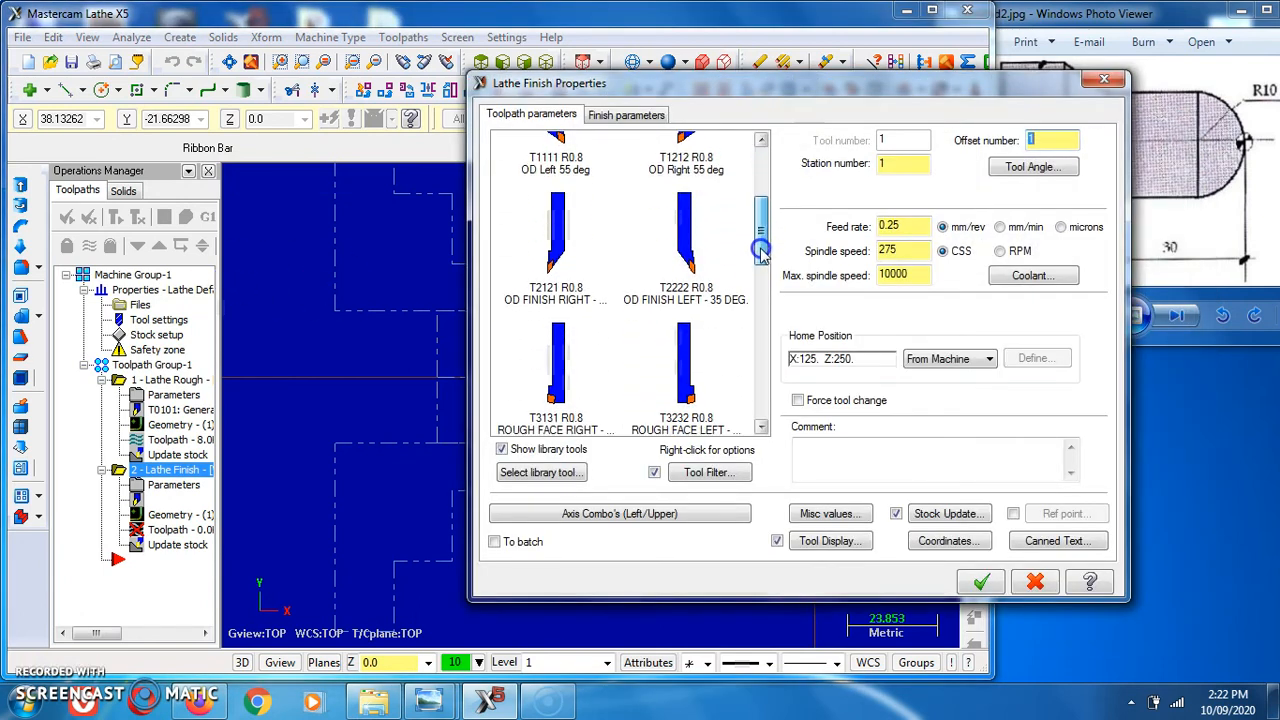
pyautogui.click(556, 256)
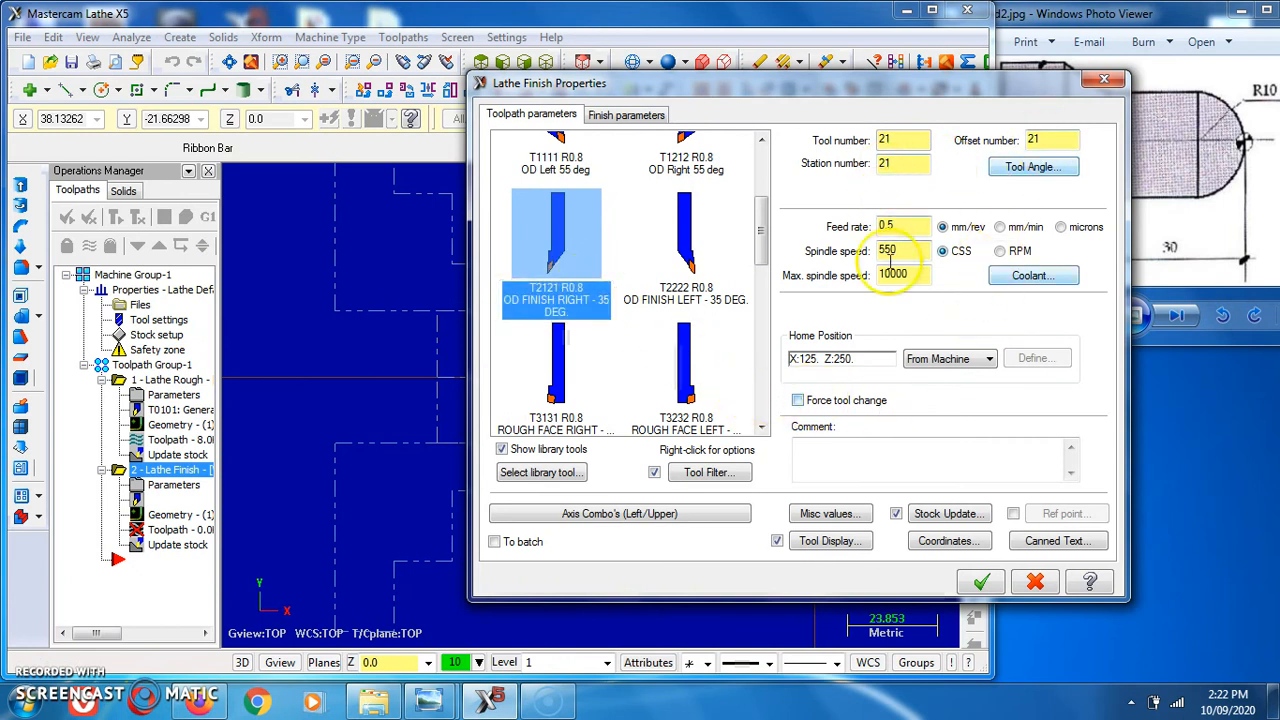
pyautogui.click(981, 582)
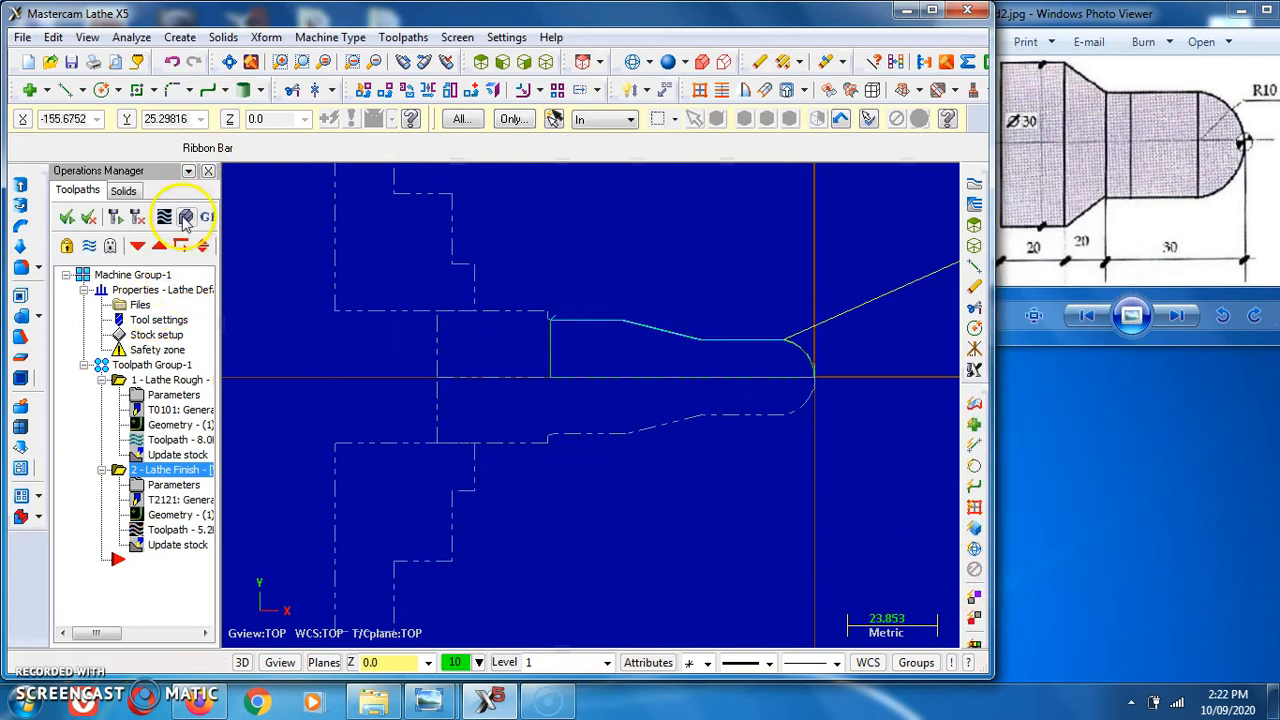
# - Verify the rough and finish operations together in a solid cutting simulation, and close the verification
pyautogui.click(186, 218)
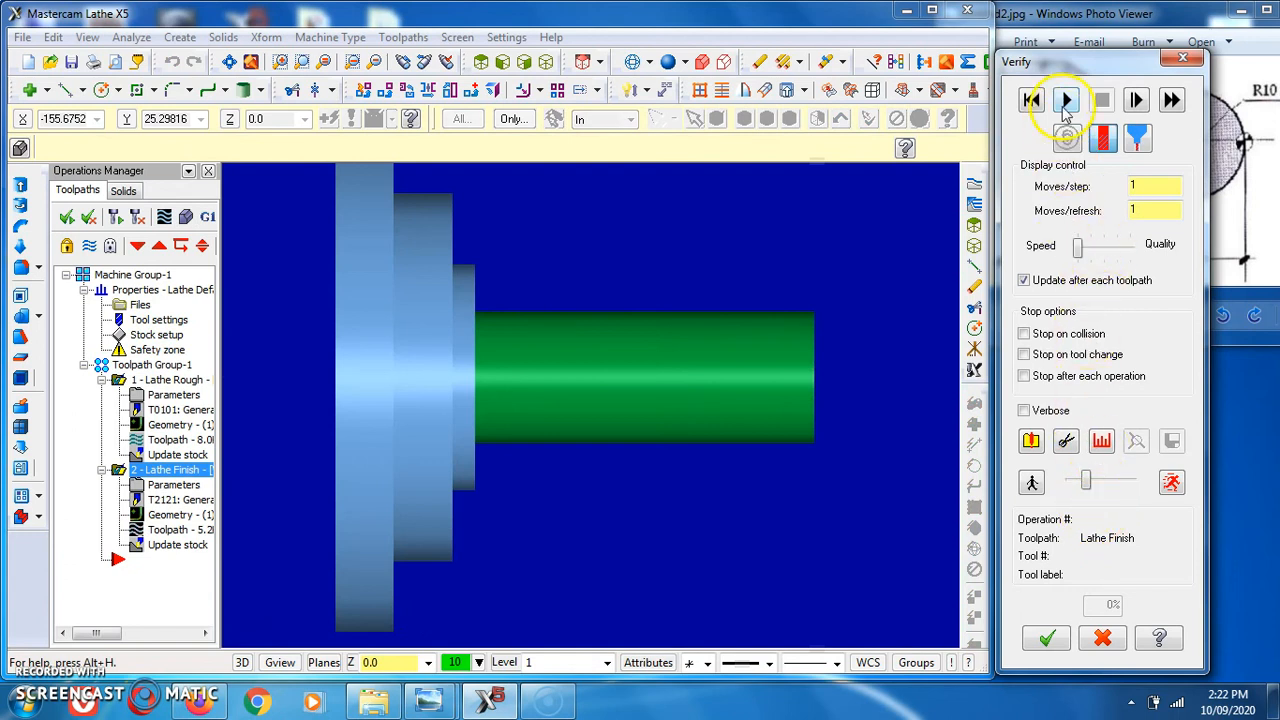
pyautogui.click(1066, 102)
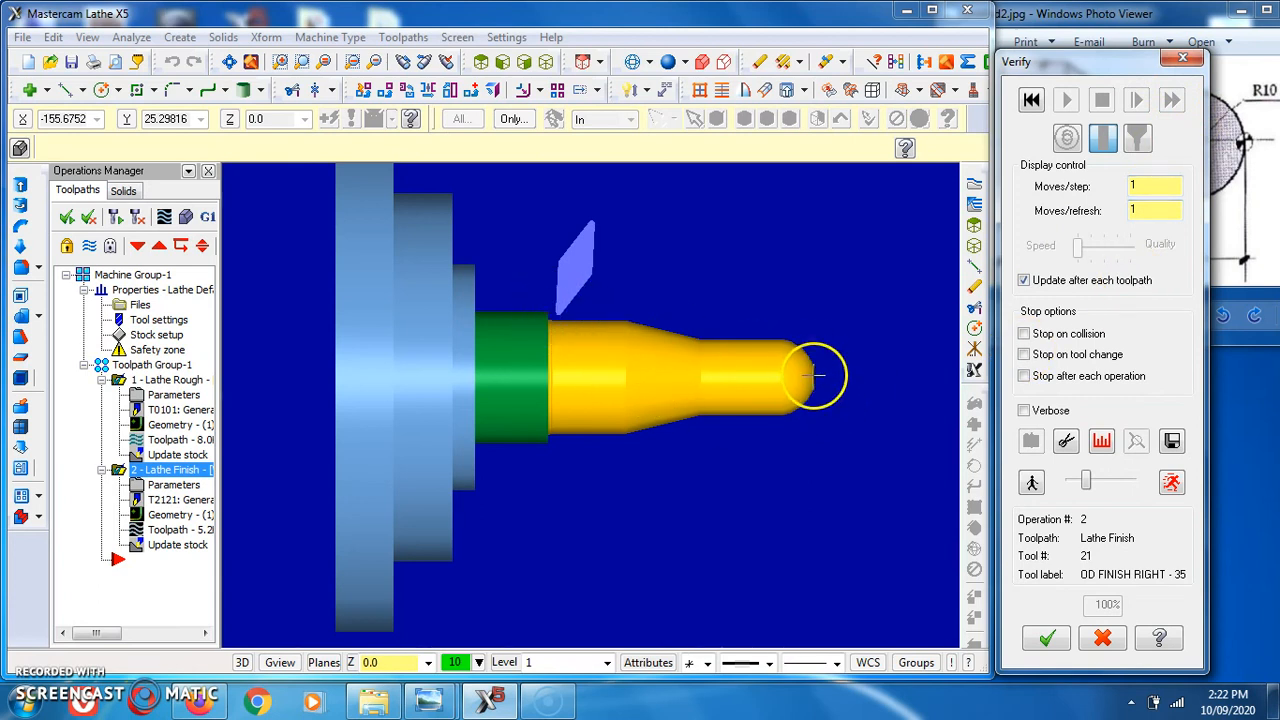
pyautogui.click(1045, 639)
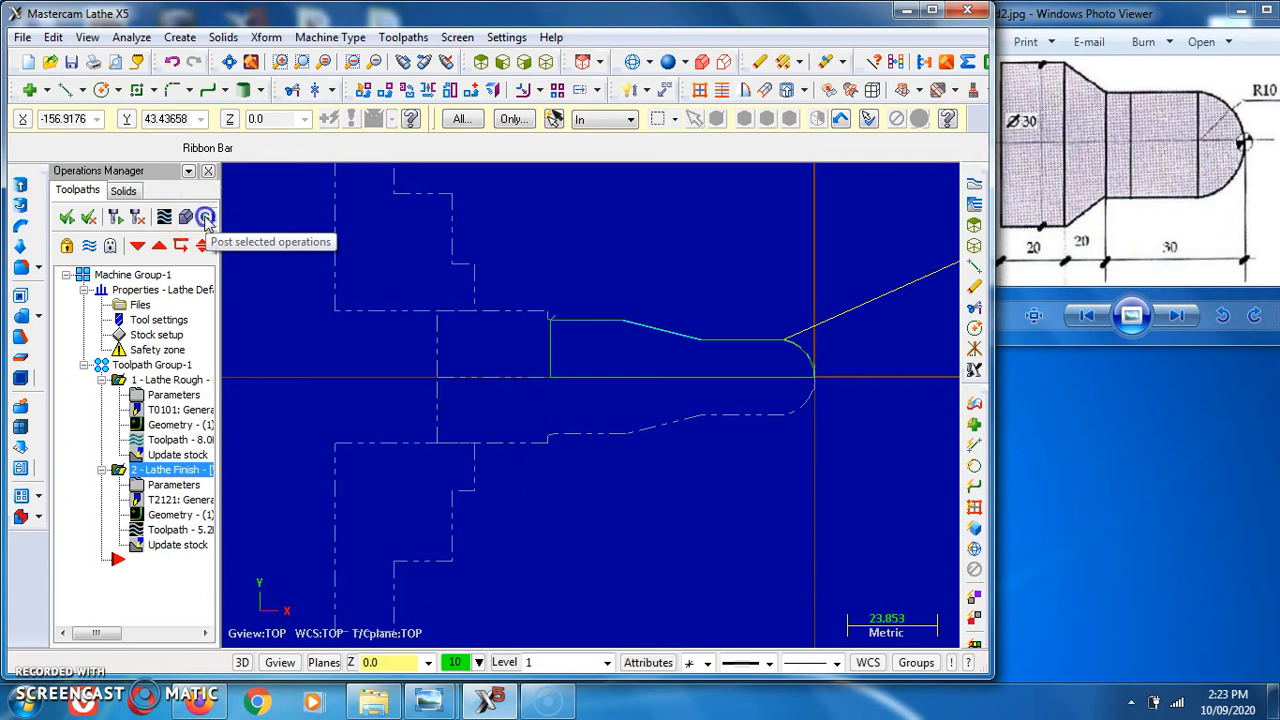
# - Post both operations to an NC file saved as T.NC for editing, dismissing the unrelated AutoCAD 2017 installer
pyautogui.click(205, 217)
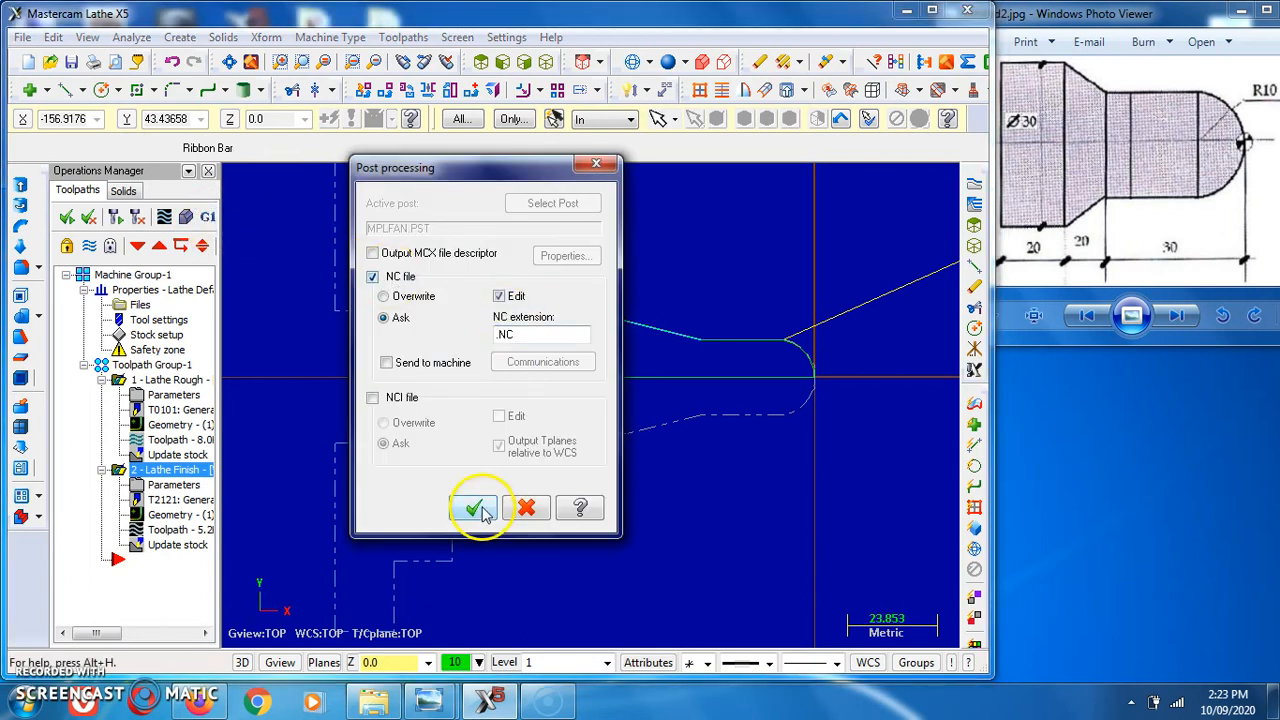
pyautogui.click(476, 509)
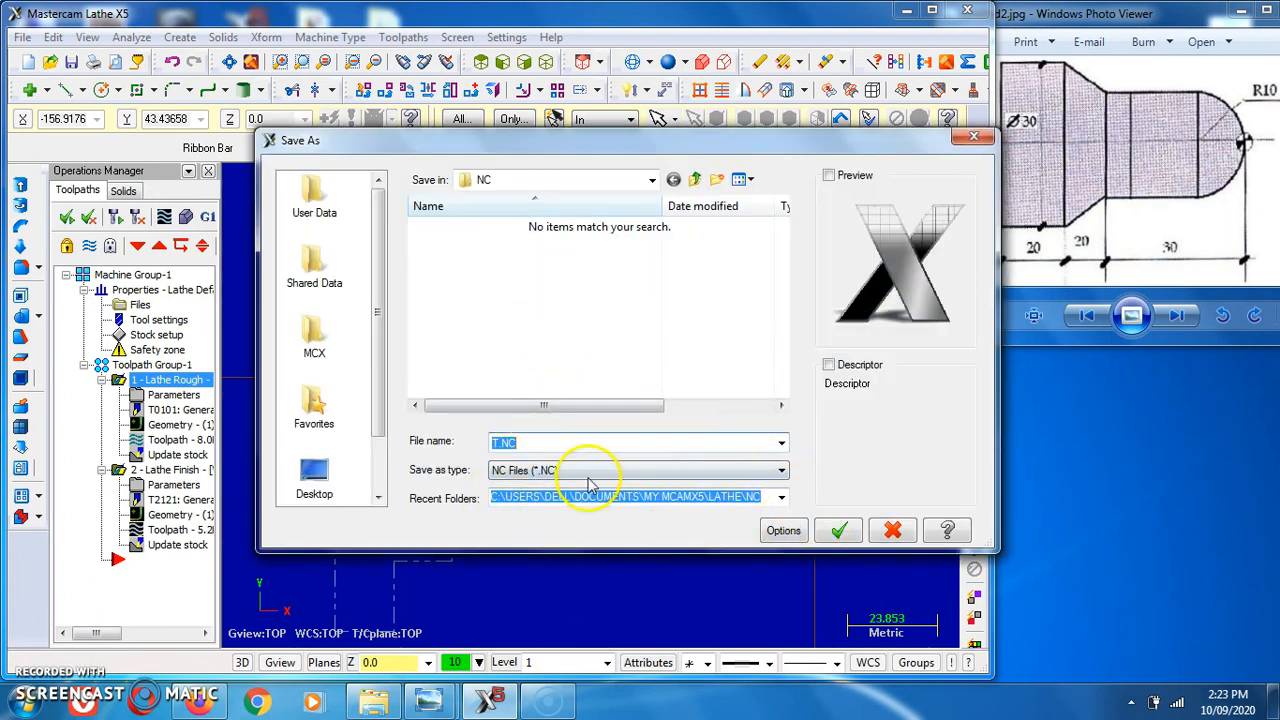
pyautogui.click(840, 532)
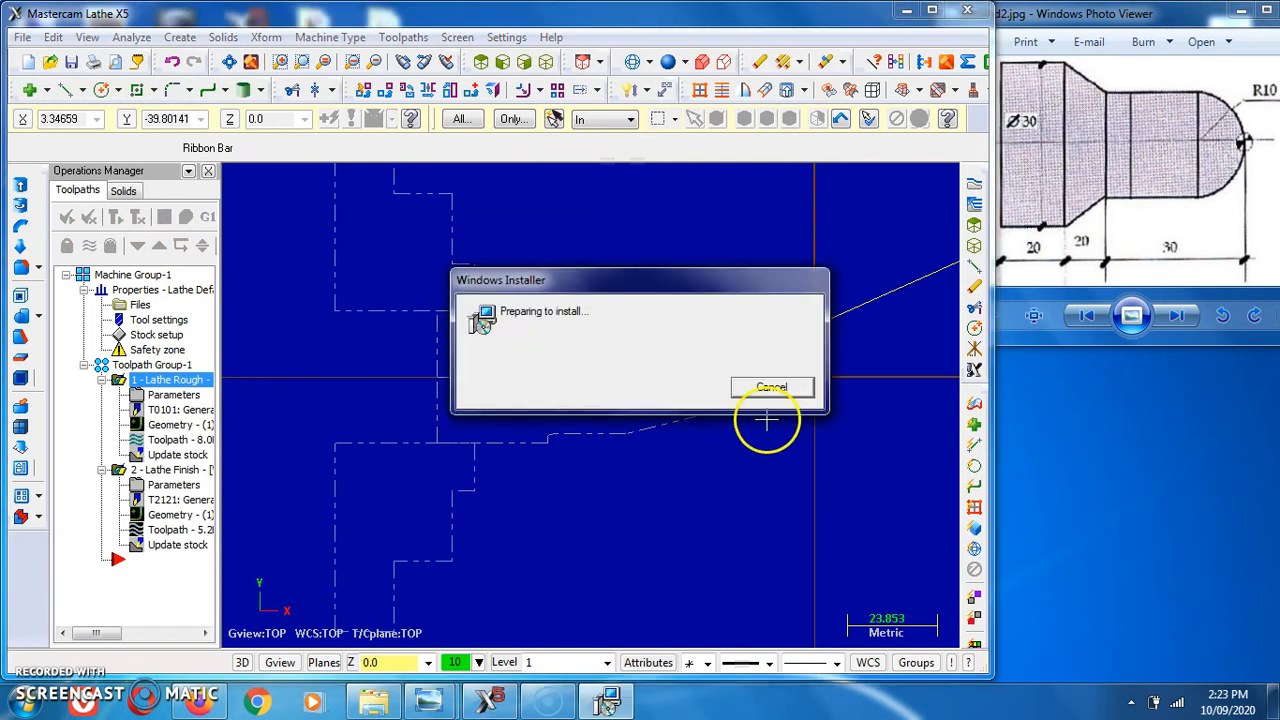
pyautogui.click(766, 390)
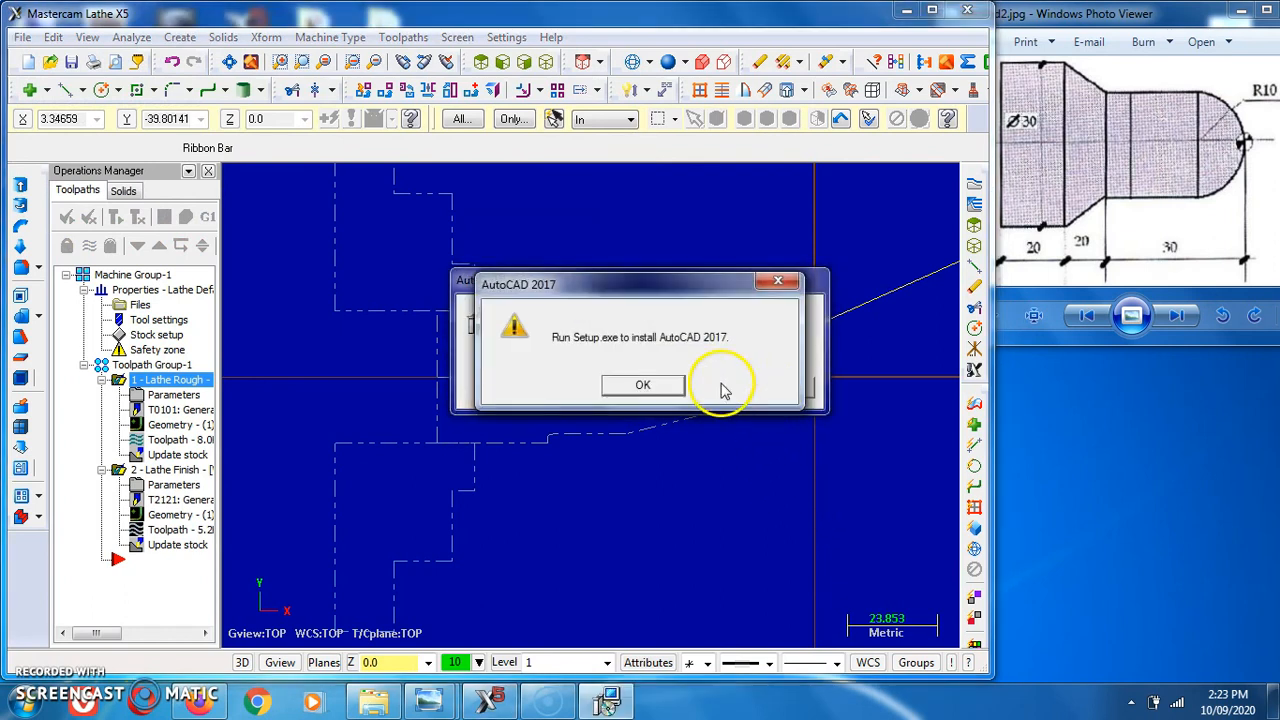
pyautogui.click(644, 386)
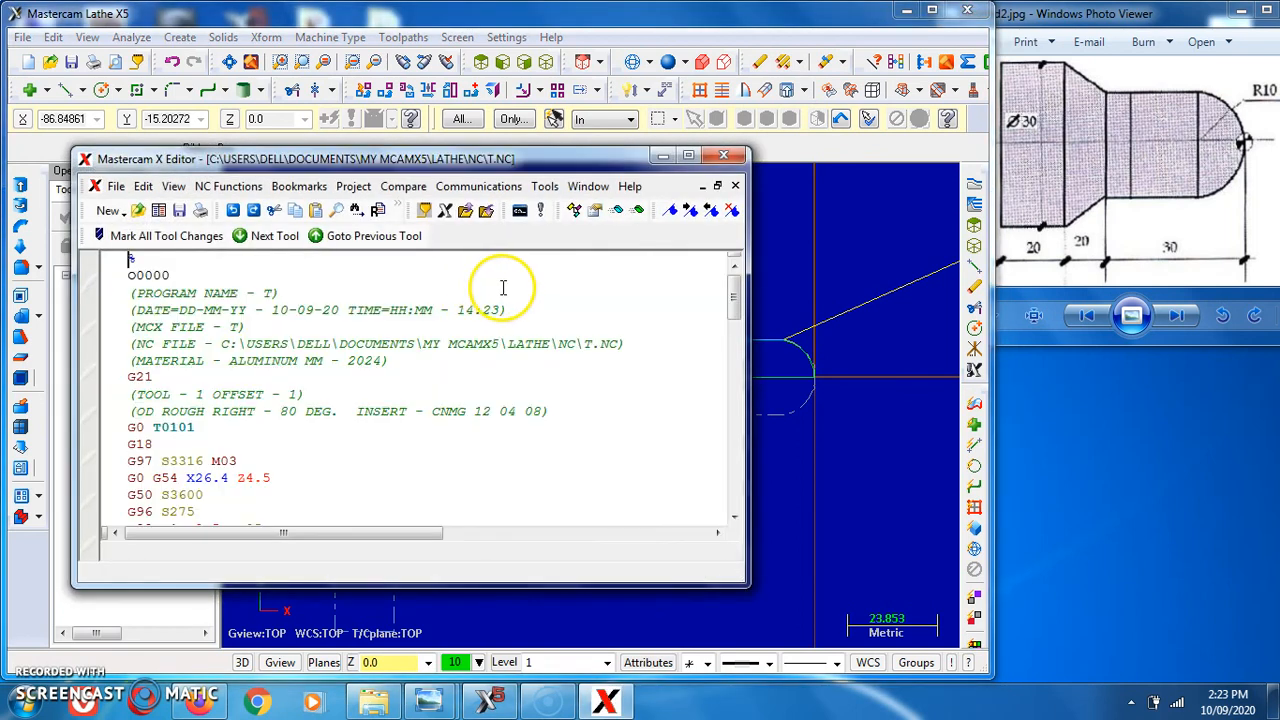
# - Review the posted NC program from its header through the roughing and finishing code to the program end
pyautogui.scroll(-17, 186, 250)
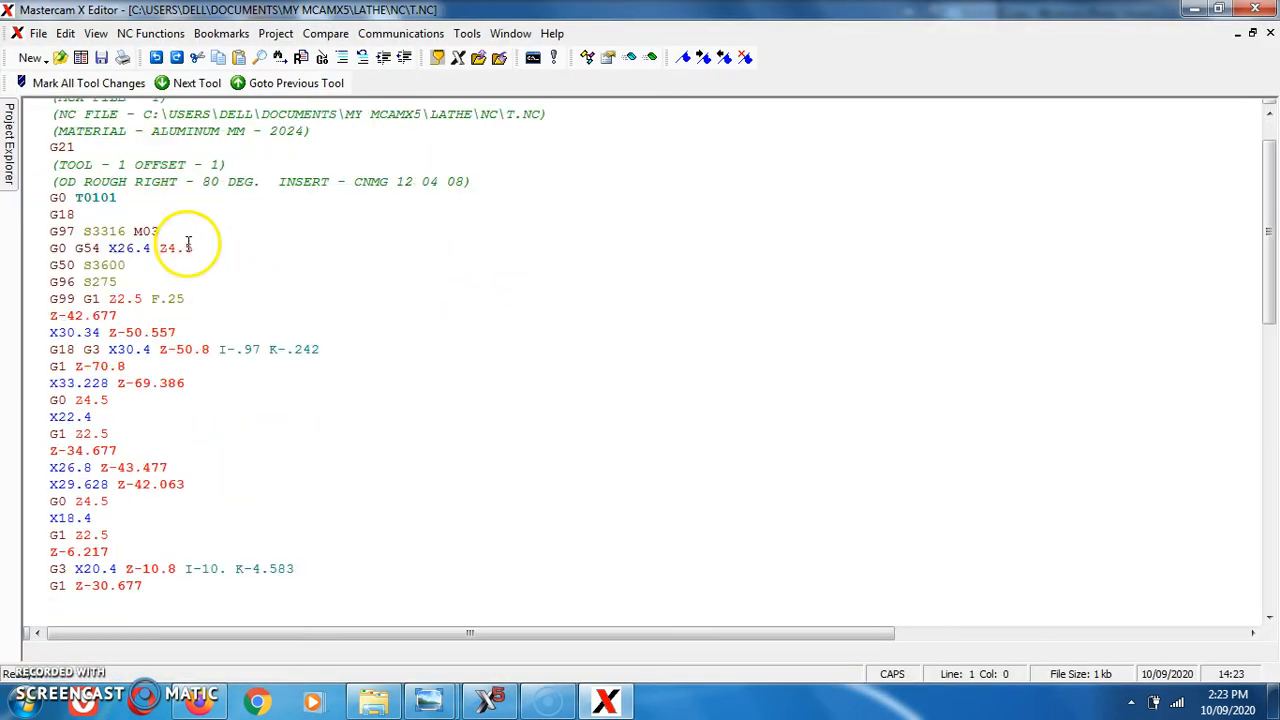
pyautogui.scroll(17, 188, 258)
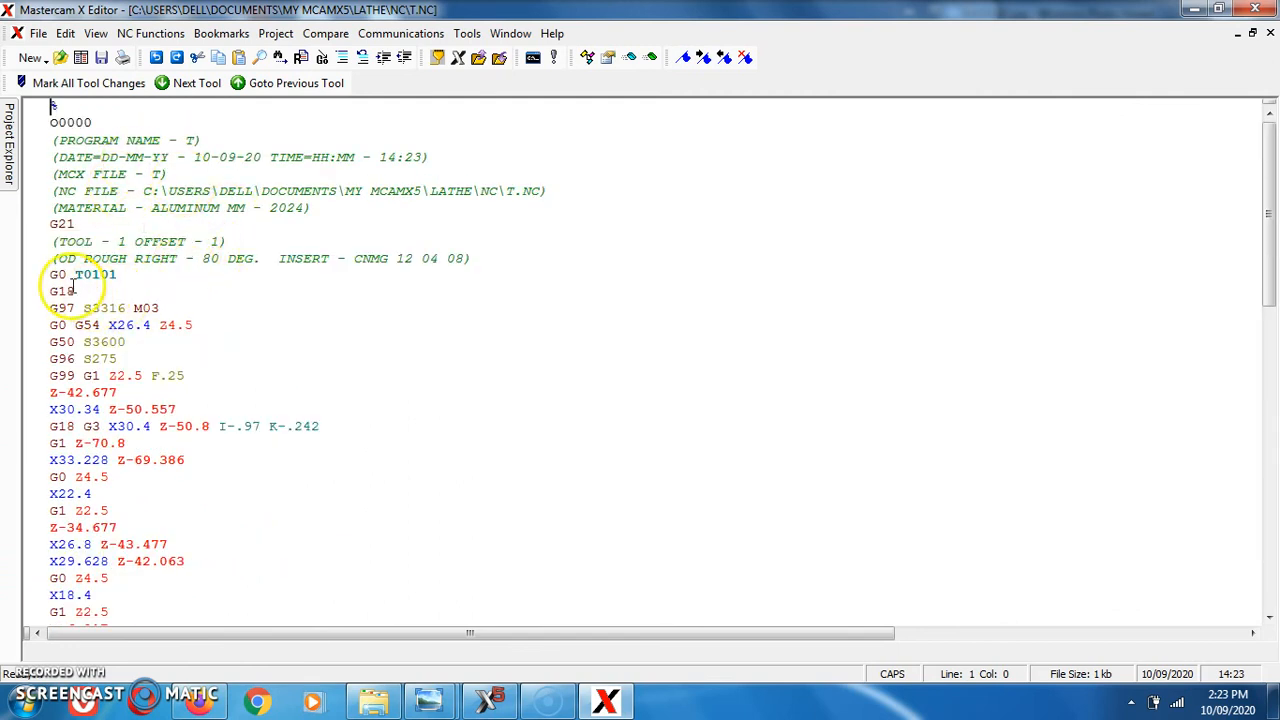
pyautogui.moveTo(30, 274); pyautogui.dragTo(143, 640)
pyautogui.click(194, 440)
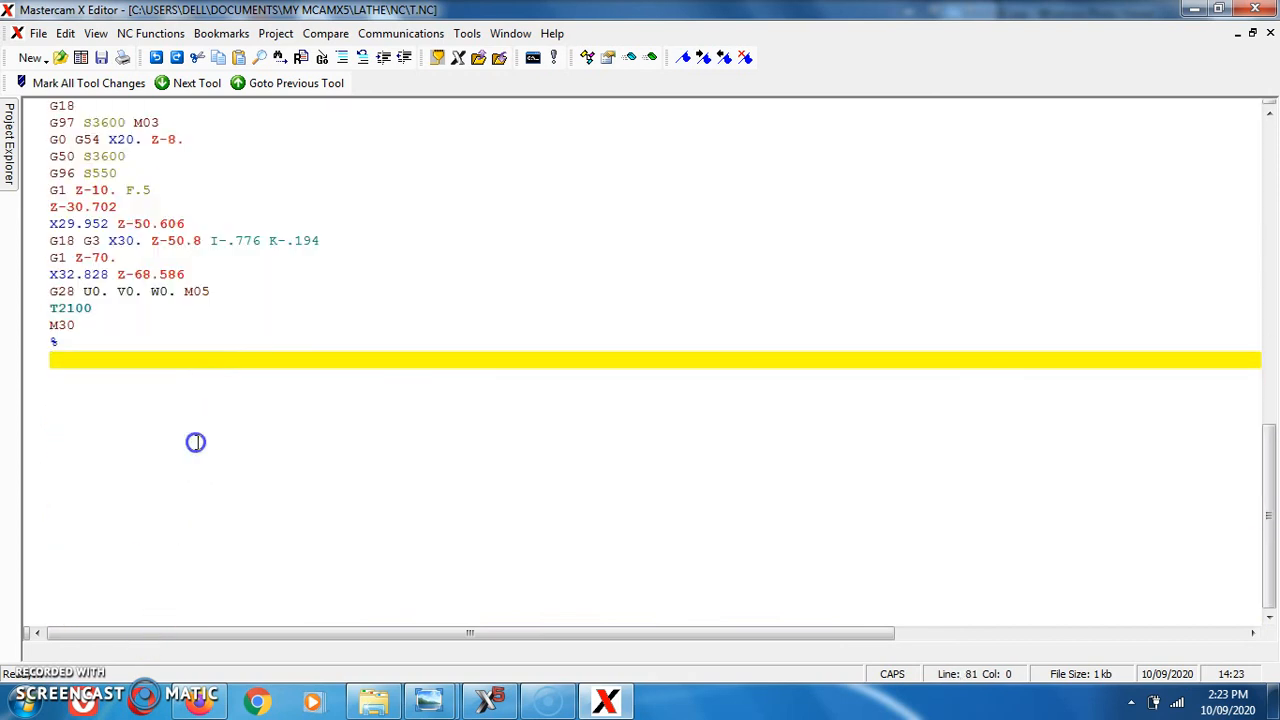
pyautogui.scroll(9, 174, 357)
pyautogui.scroll(13, 172, 355)
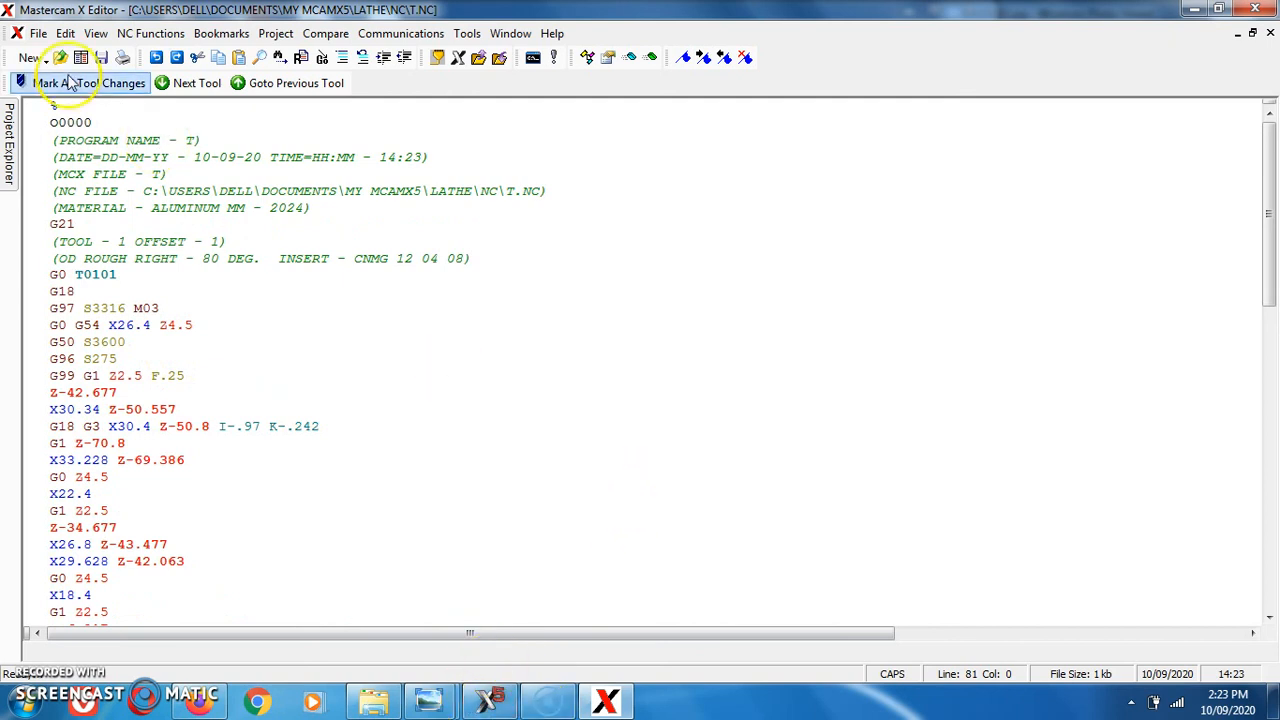
# - Save the NC program as text file T.txt in the Lathe NC folder and minimize the code editor
pyautogui.click(38, 35)
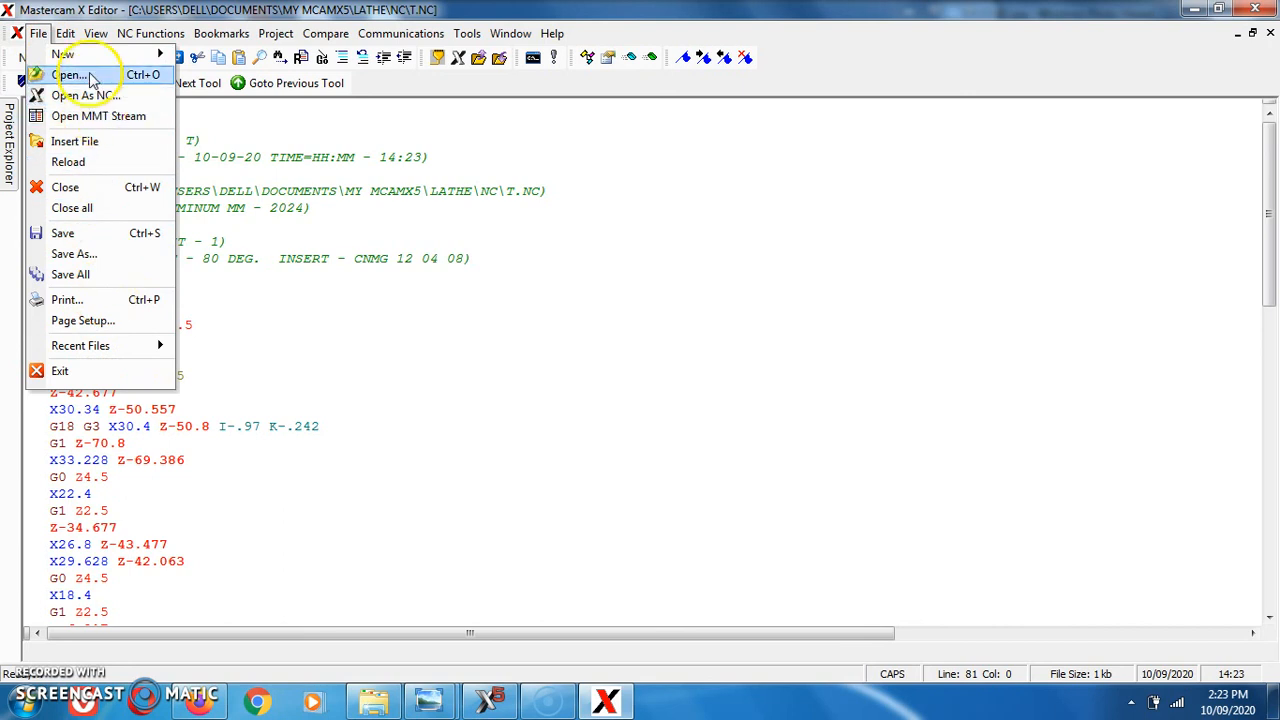
pyautogui.click(94, 233)
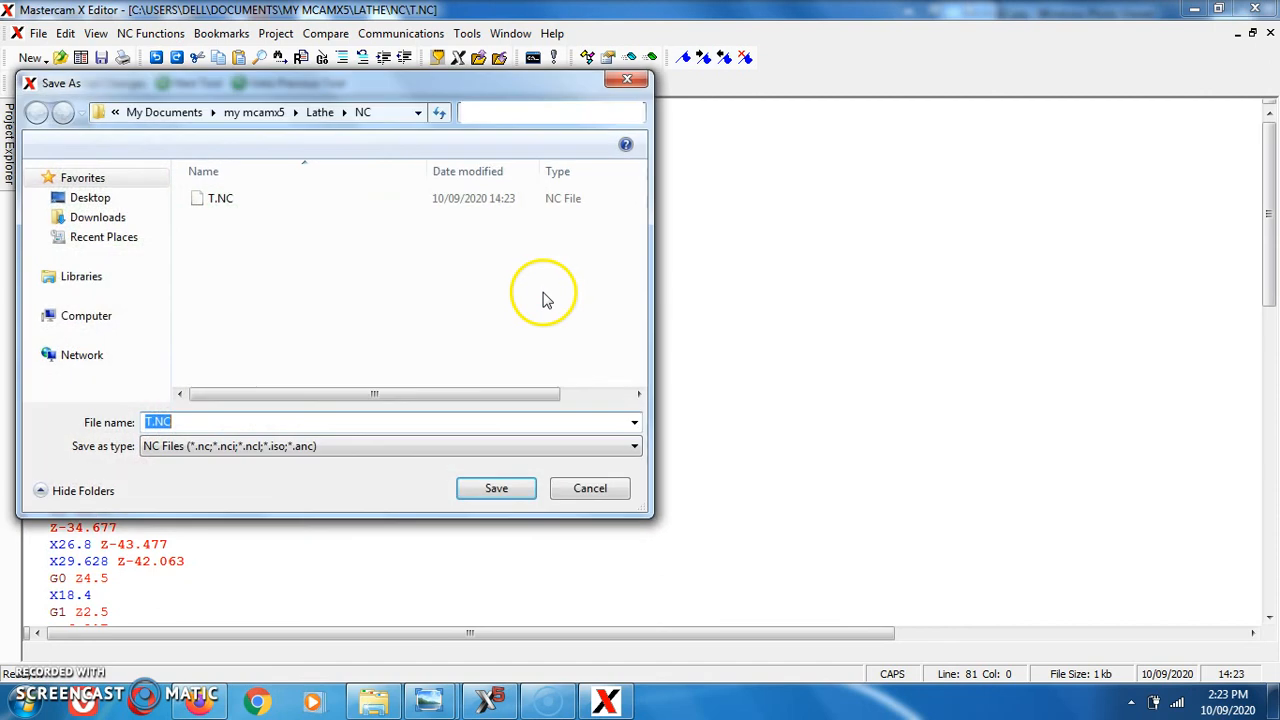
pyautogui.click(351, 449)
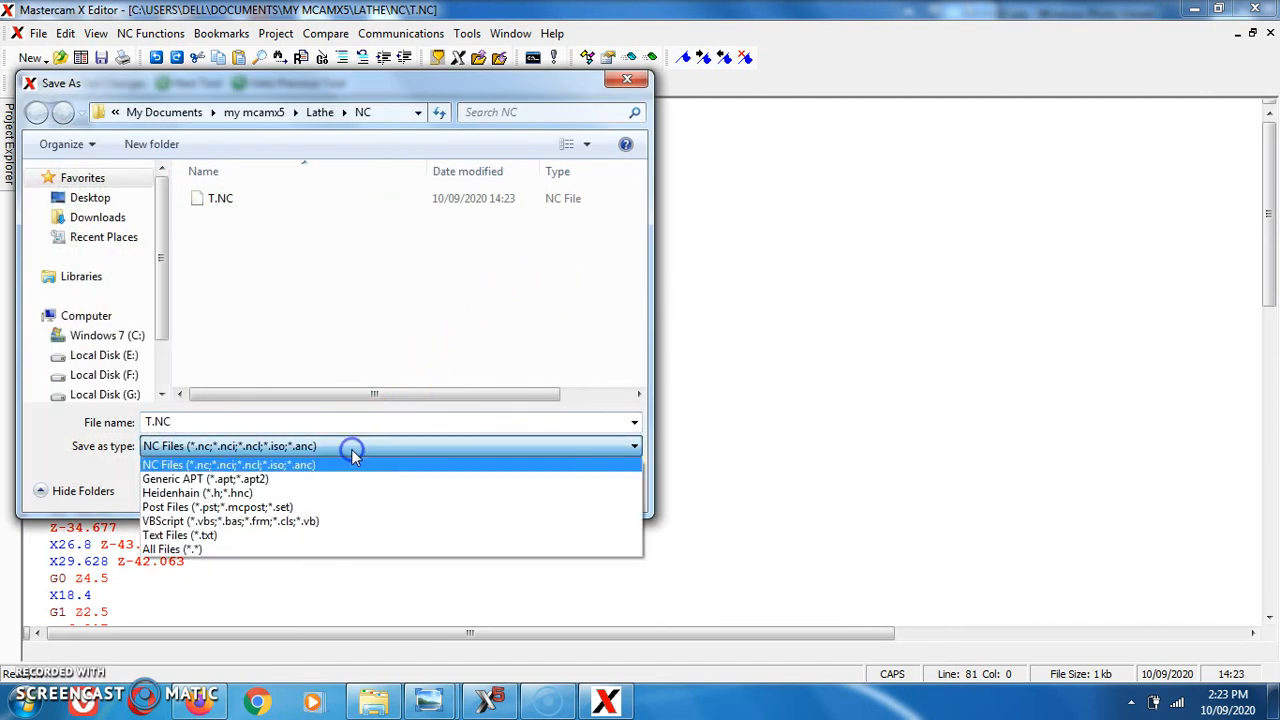
pyautogui.click(330, 535)
pyautogui.click(487, 490)
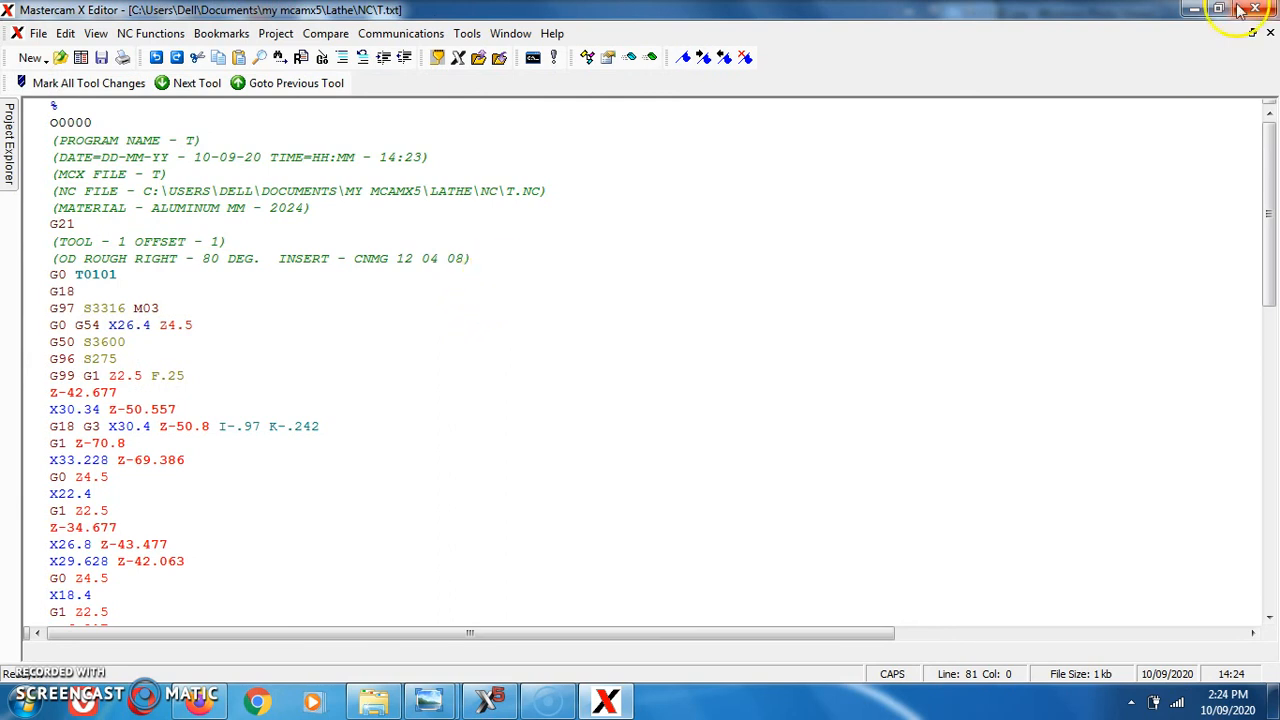
pyautogui.click(1194, 9)
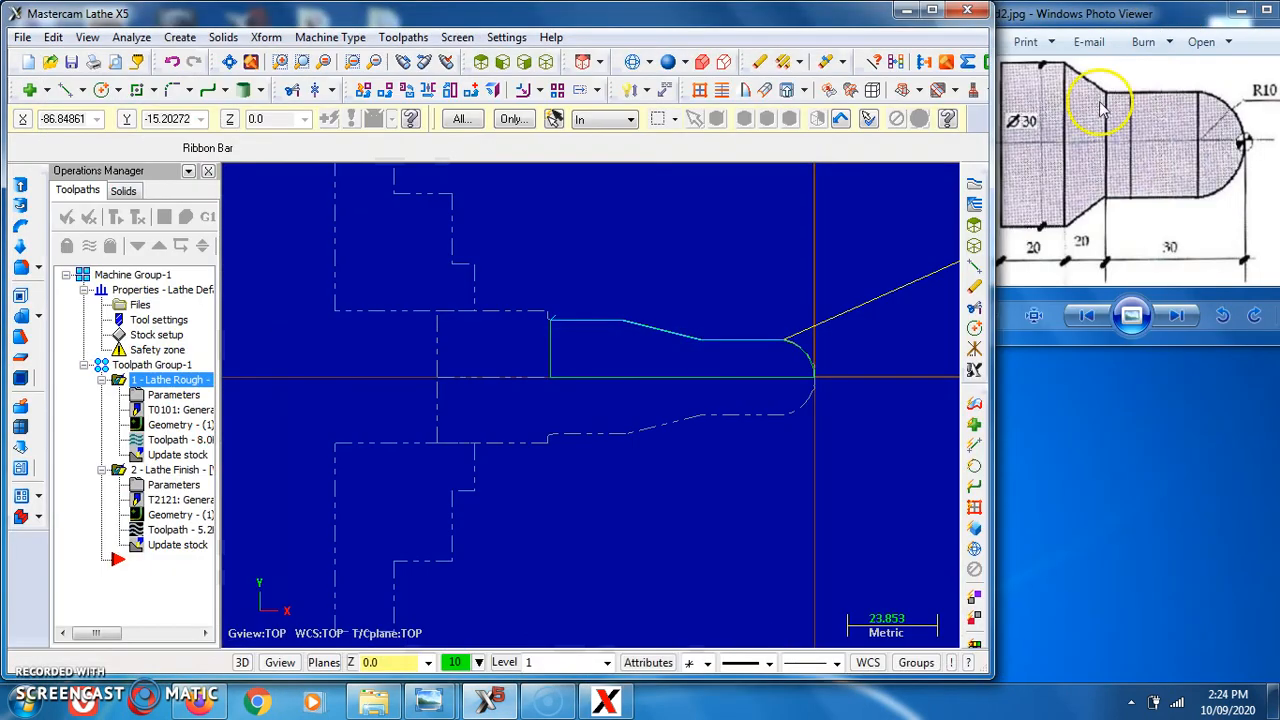
pyautogui.click(762, 377)
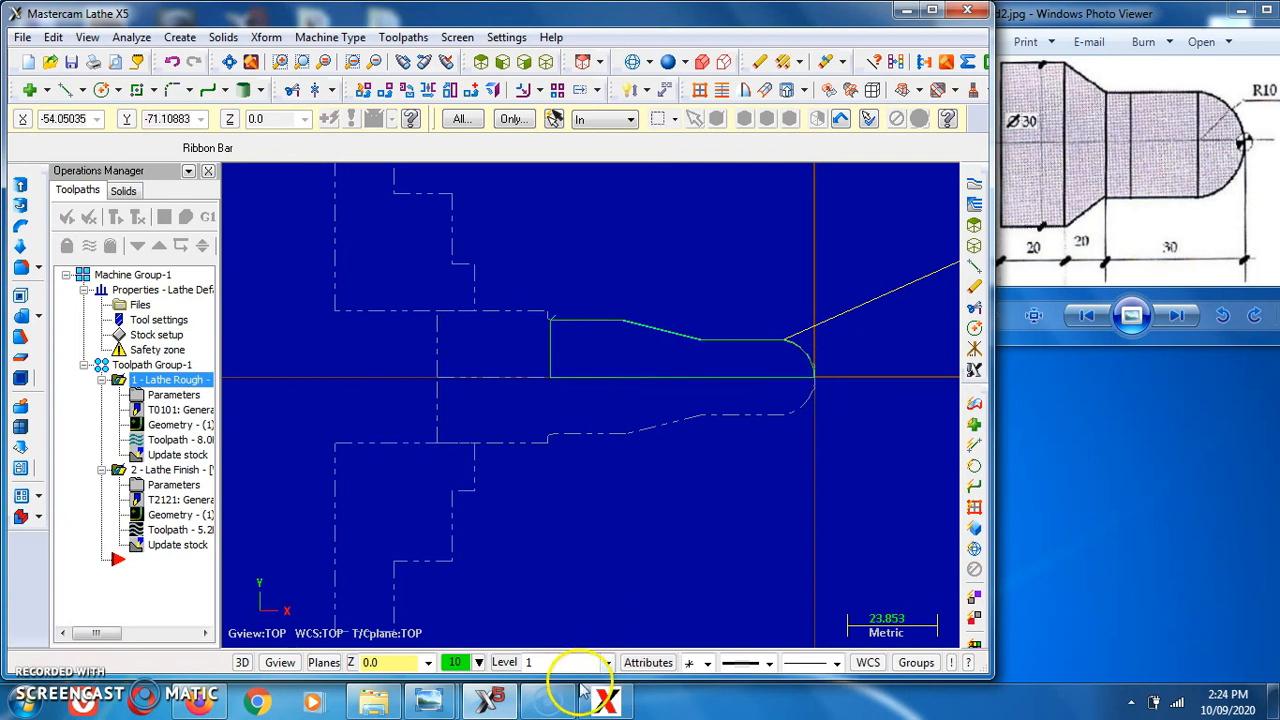
pyautogui.moveTo(561, 703)
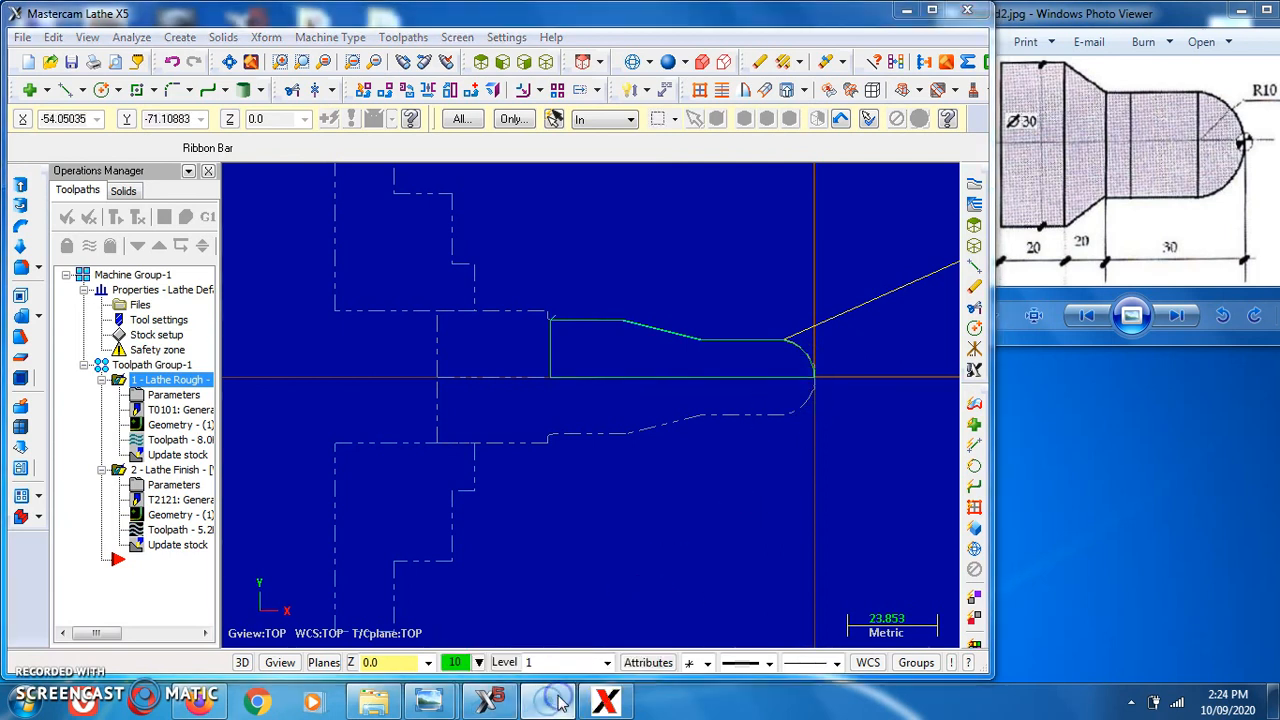